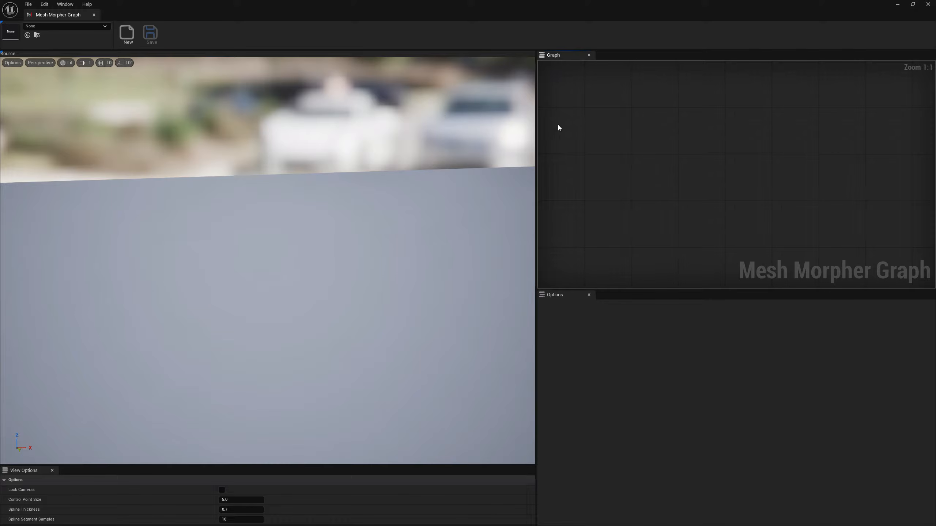
Step: Add three Load Skeletal Mesh nodes to the empty graph, stacked one below another
right_click(585, 132)
click(587, 170)
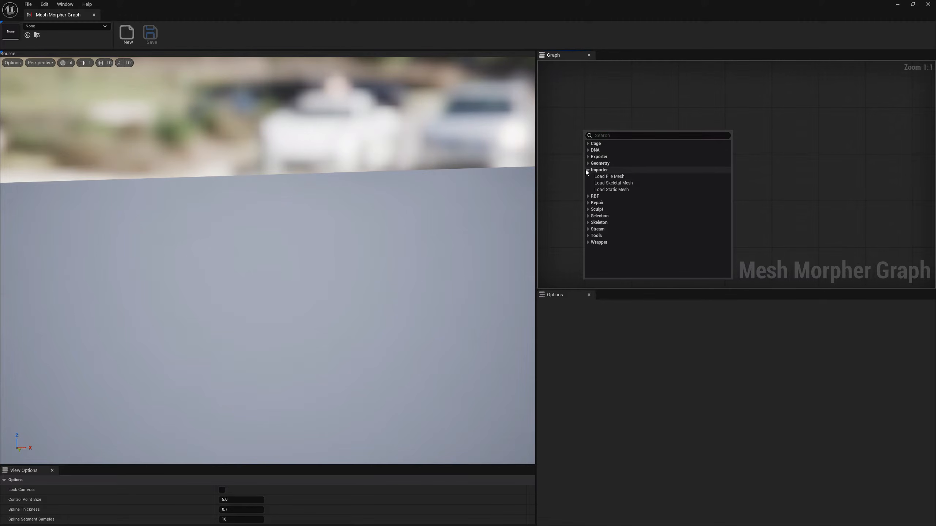
click(609, 183)
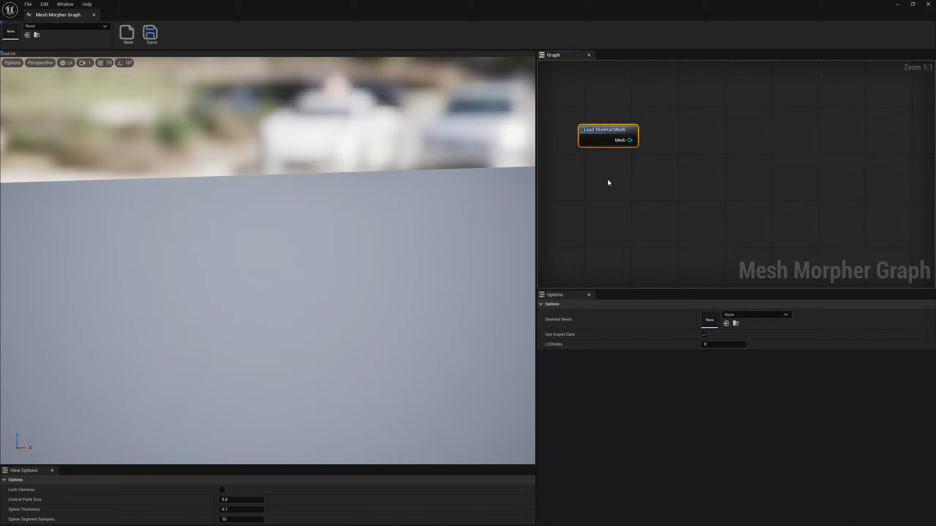
click(736, 315)
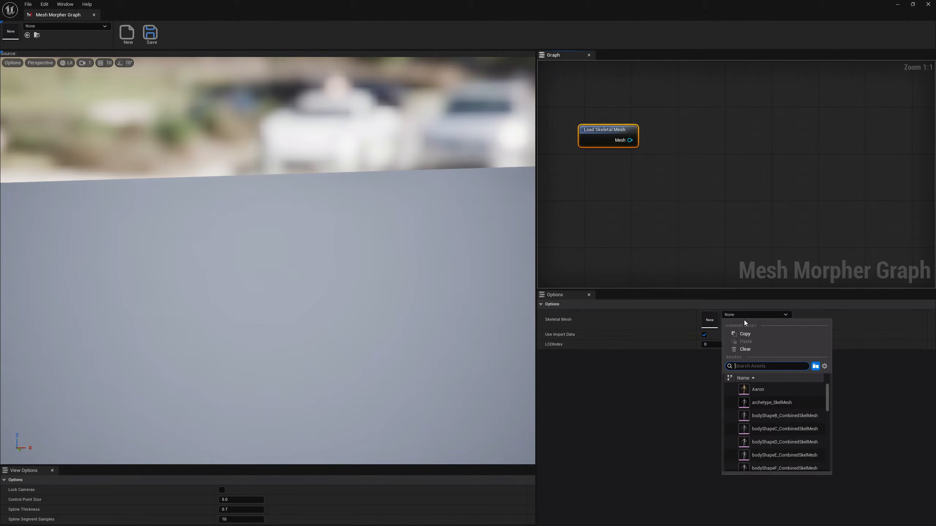
right_click(582, 162)
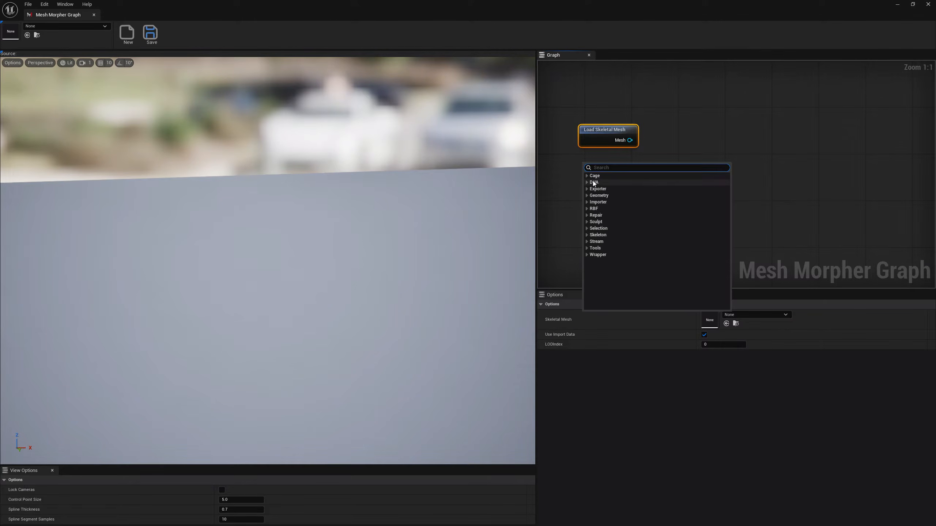
click(589, 203)
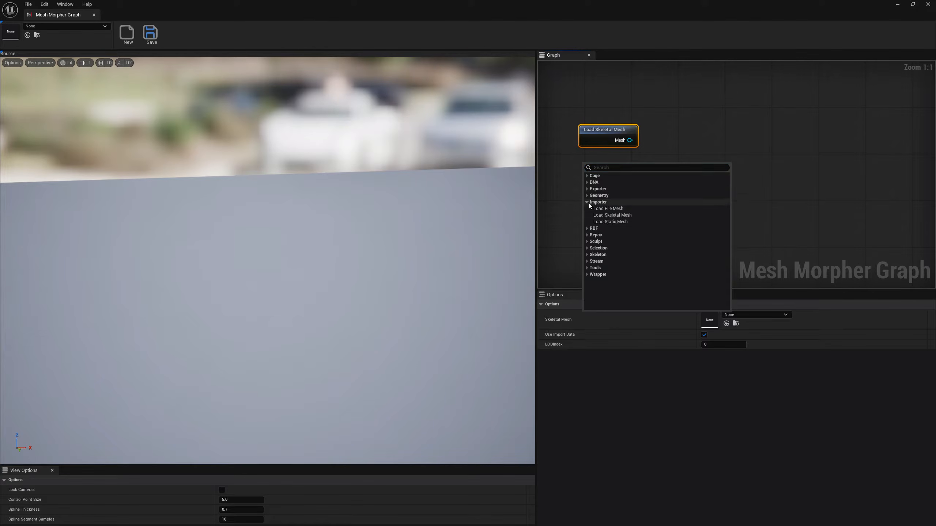
click(601, 215)
right_drag(602, 214, 603, 164)
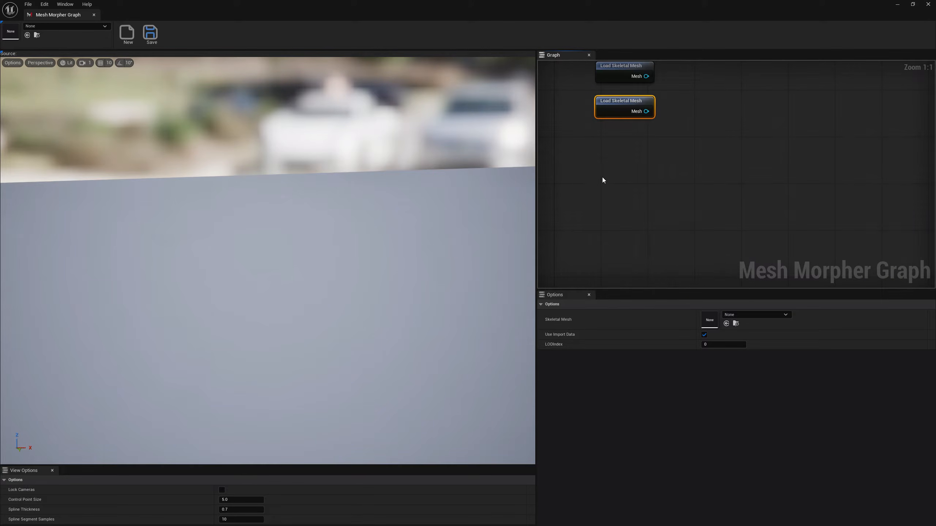
right_click(602, 177)
click(608, 218)
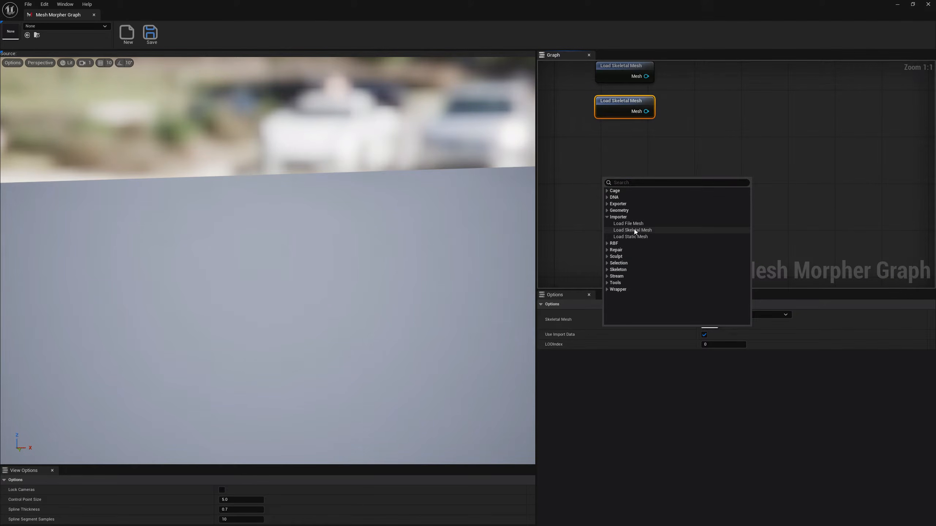
click(633, 230)
right_drag(640, 195, 640, 200)
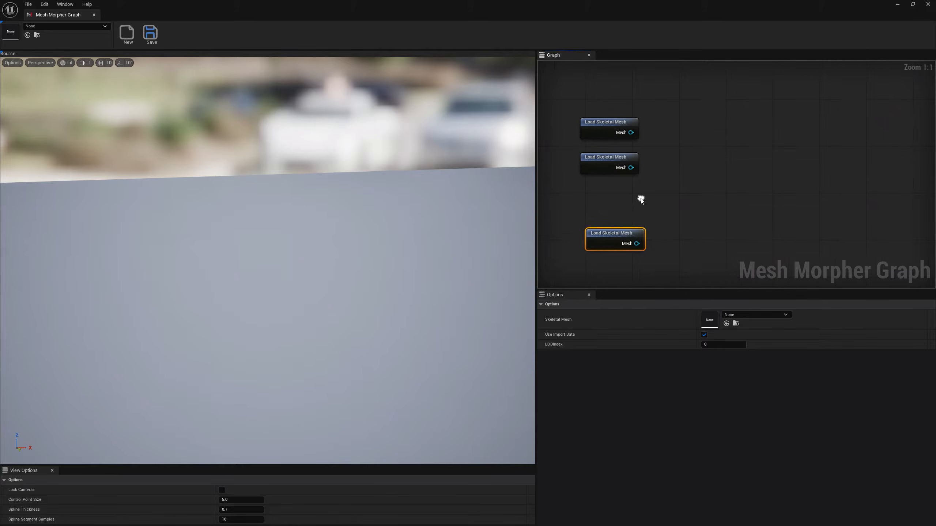
Step: Tighten the spacing of the upper two nodes and assign SKM_NewMetaHumanCharacter_BodyMesh to the first Load Skeletal Mesh node
click(605, 162)
click(606, 122)
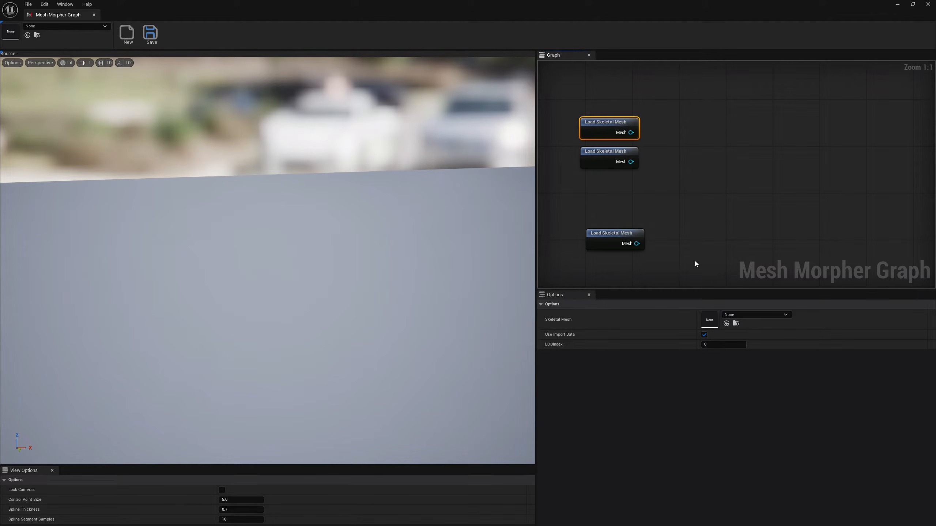
click(744, 315)
text(new)
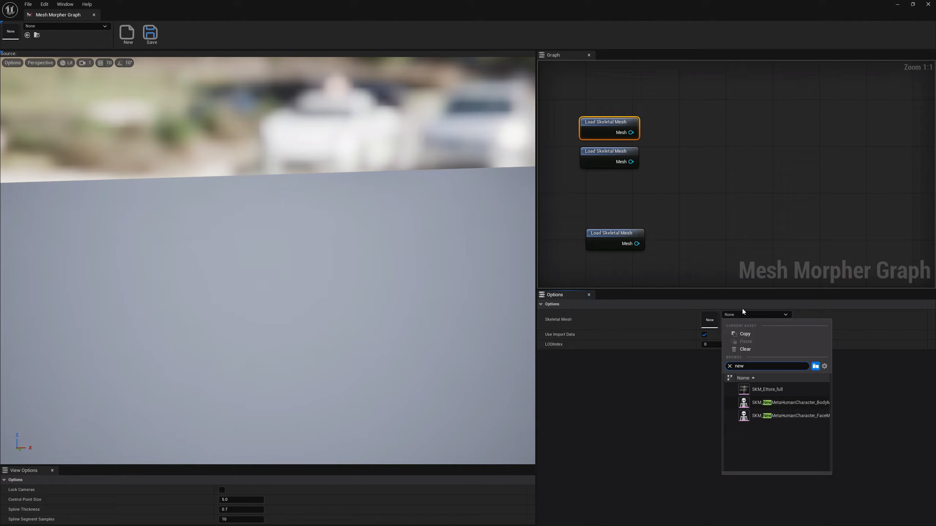
click(775, 404)
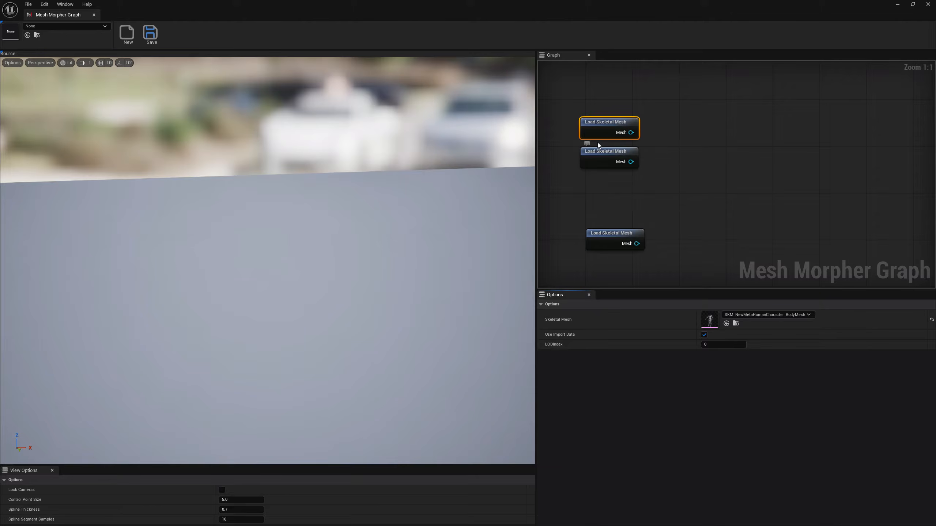
right_drag(376, 201, 370, 182)
key(s)
Step: Assign SKM_NewMetaHumanCharacter_FaceMesh to the second Load Skeletal Mesh node
click(604, 152)
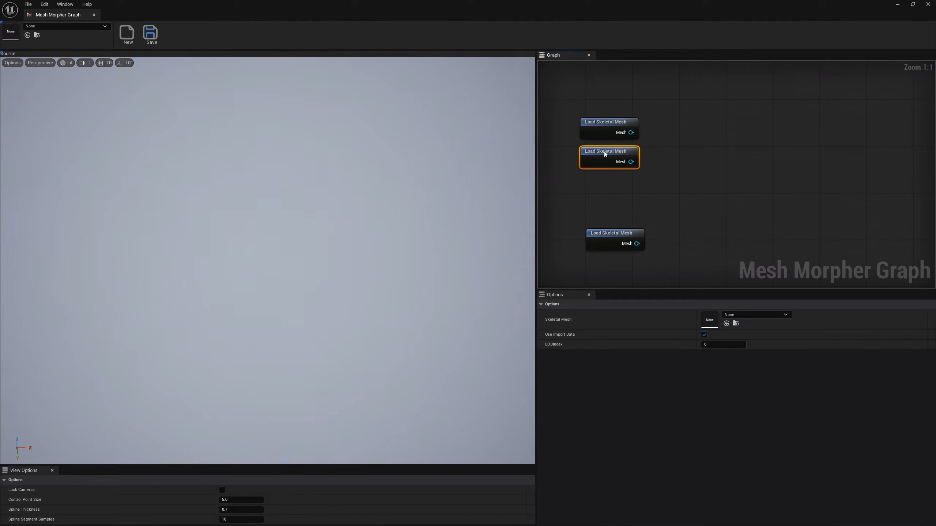
click(754, 315)
text(new)
click(775, 416)
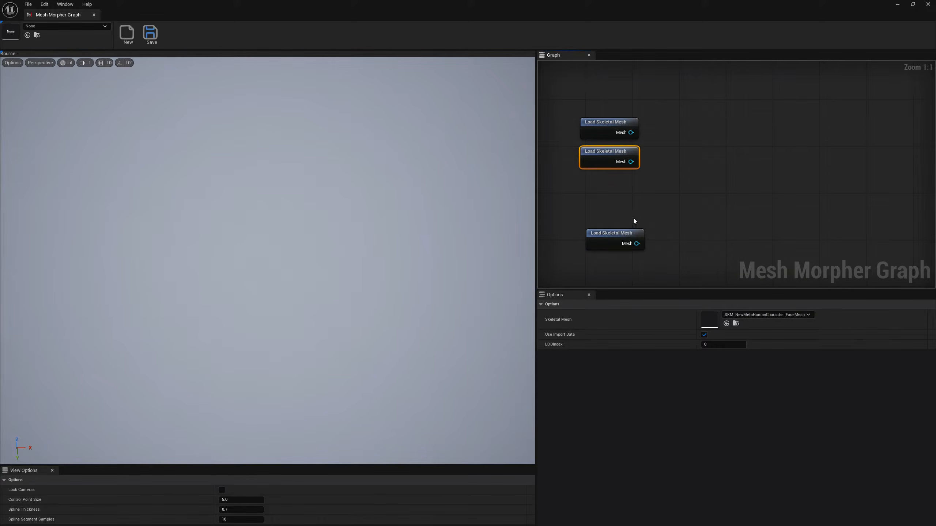
Step: Assign the daz skeletal mesh to the third Load Skeletal Mesh node
click(607, 242)
click(746, 315)
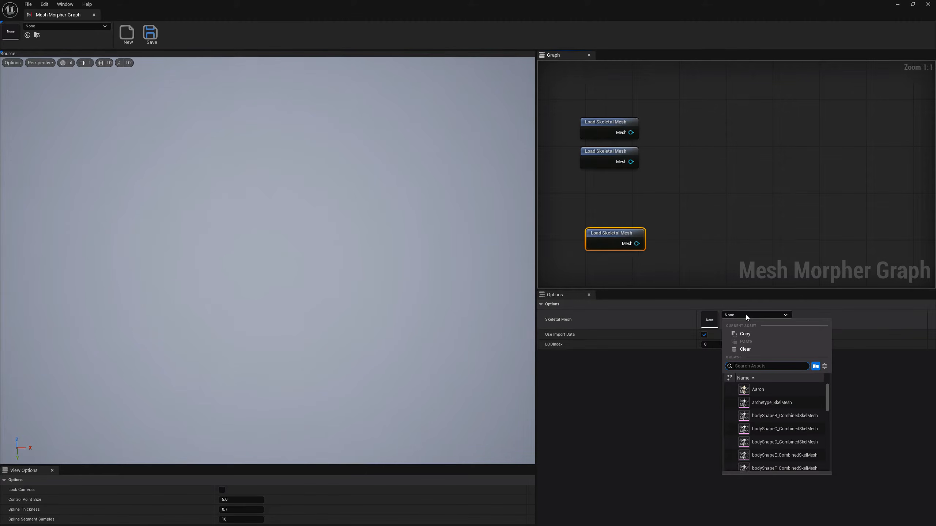
text(daz)
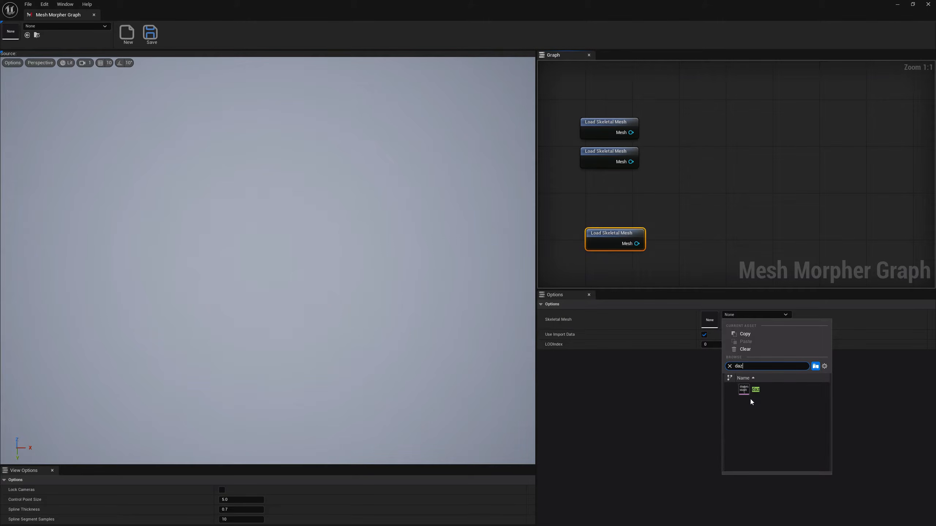
click(751, 400)
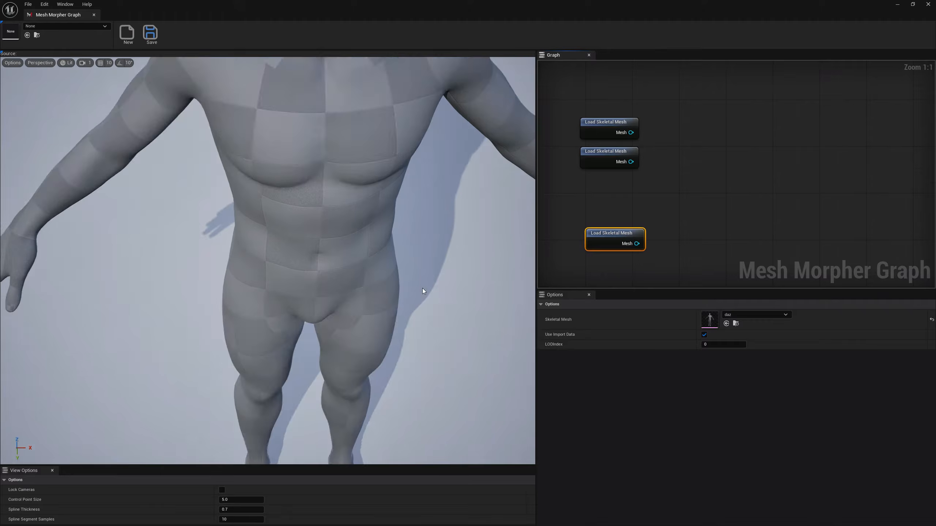
Step: Preview the body, face and daz meshes loaded by the three nodes
scroll(445, 284, down, 5)
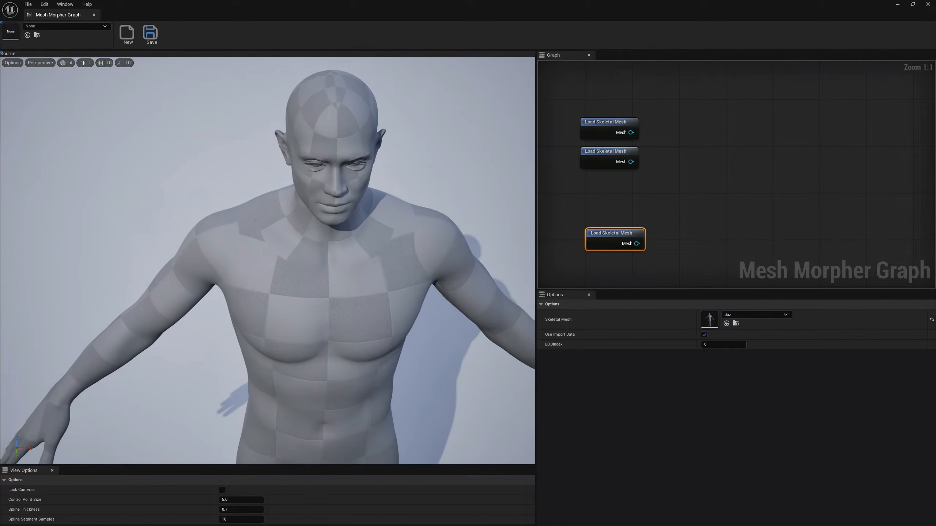
click(605, 134)
click(606, 131)
click(601, 165)
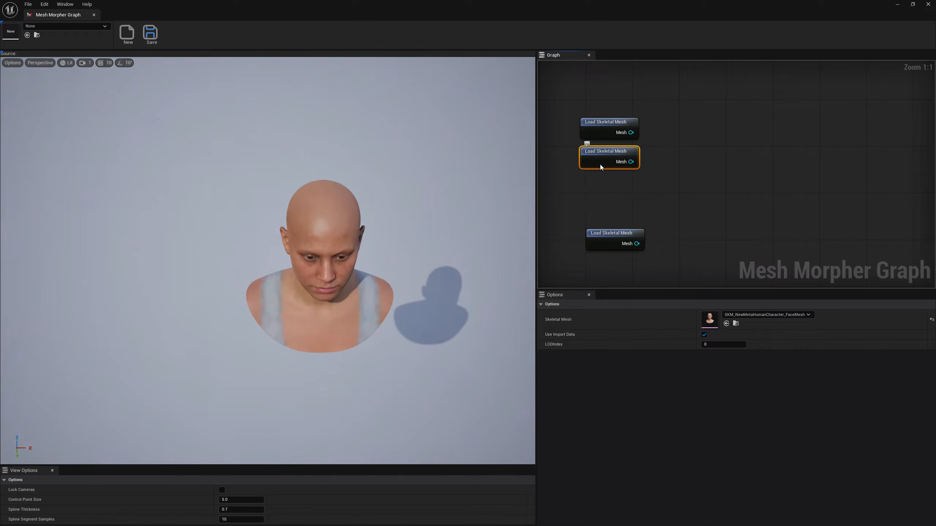
shift+click(600, 135)
click(609, 231)
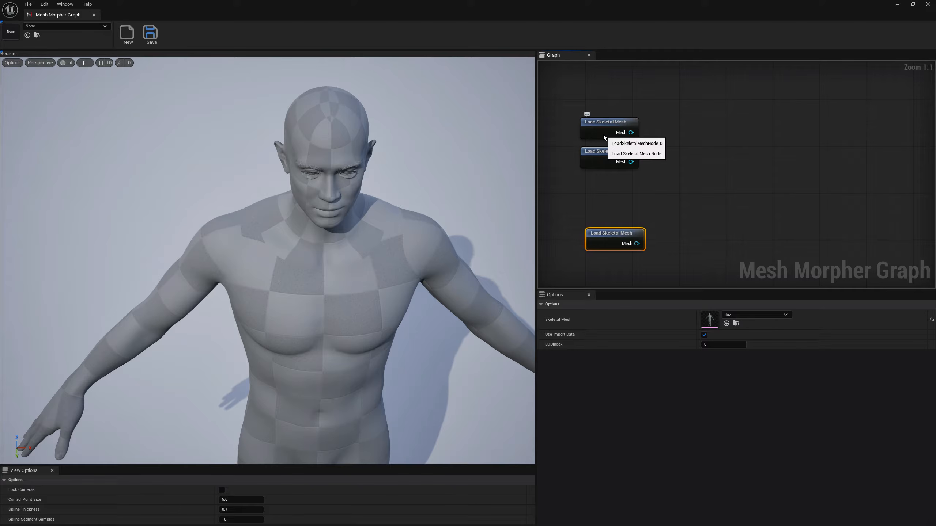
Step: Add an Append Geometry node with the body mesh as its Mesh input and the face mesh as its Target
drag(630, 132, 658, 145)
text(app)
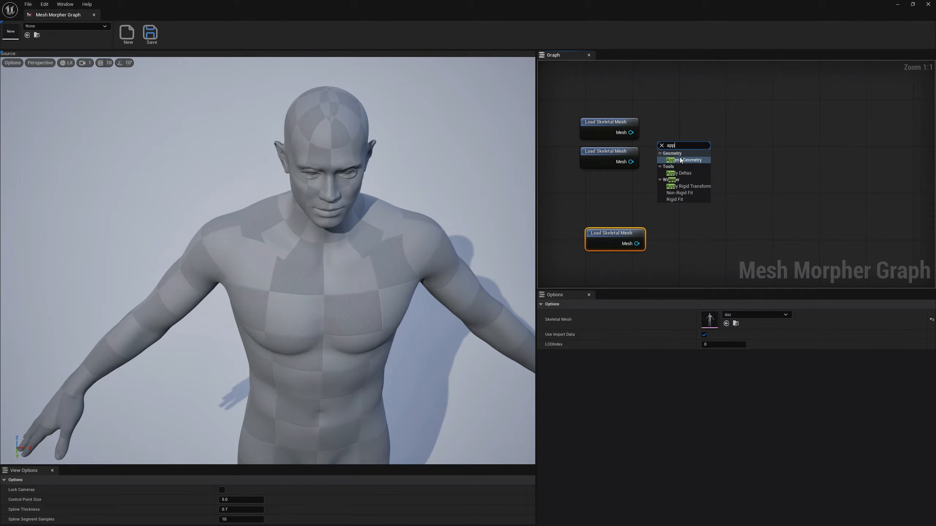
click(680, 160)
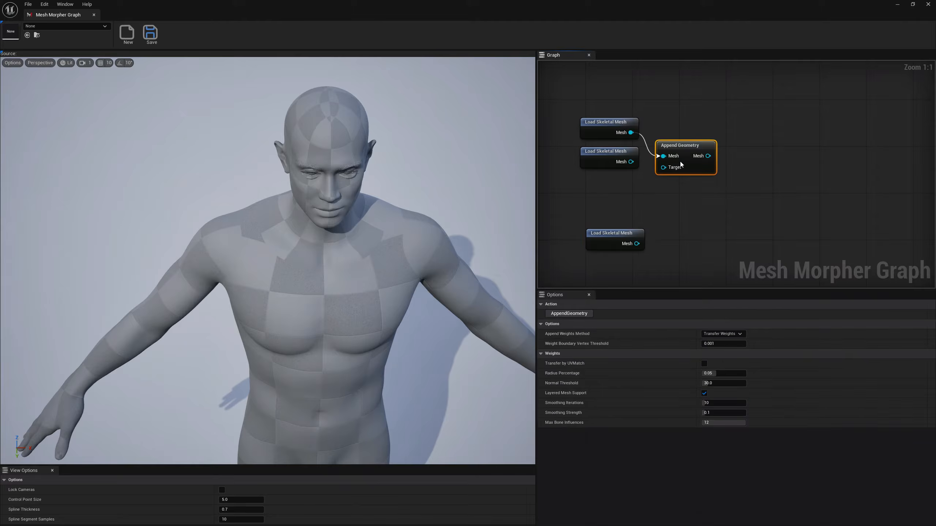
drag(630, 162, 670, 136)
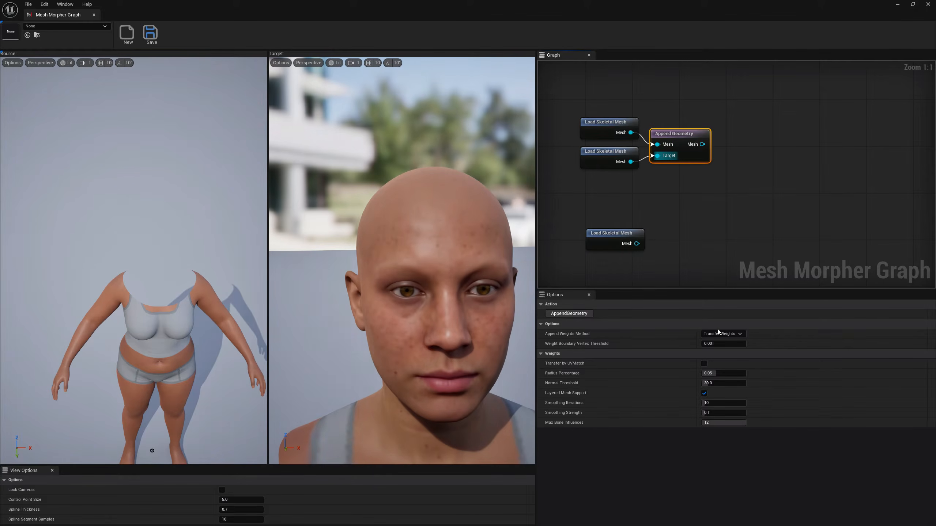
Step: Set the Append Weights Method to None and run AppendGeometry to combine the body and face
click(713, 334)
click(716, 344)
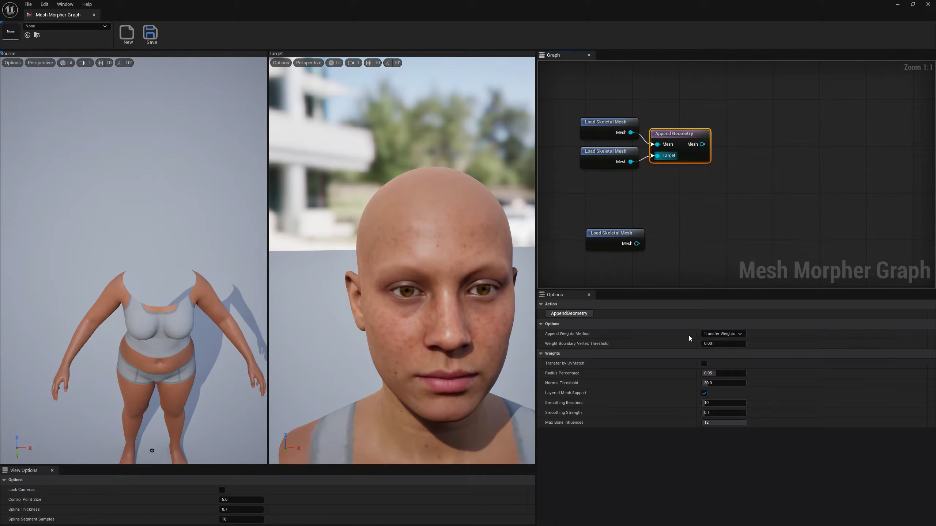
click(572, 315)
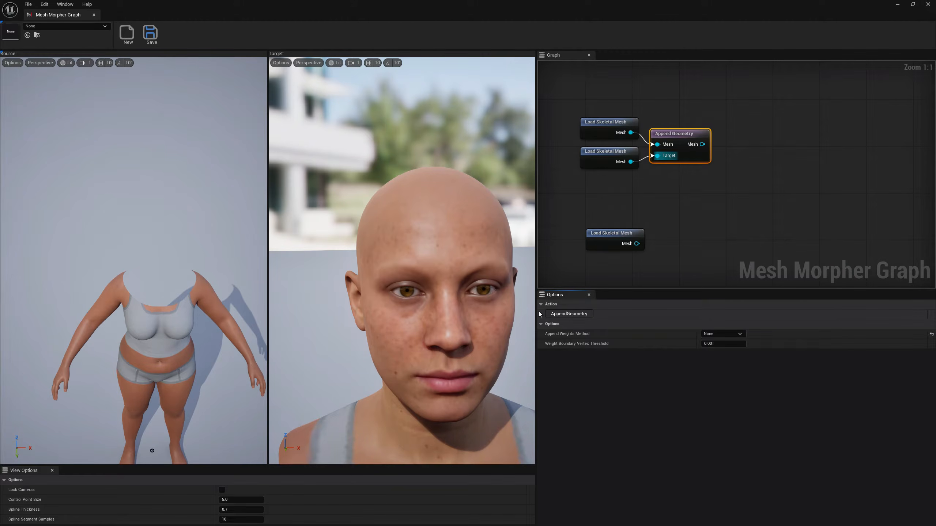
right_drag(213, 289, 211, 297)
Step: Add a Weld node after Append Geometry, set its Merge Vertex Tolerance to 0.005 and place it beside that node
right_click(731, 145)
text(we)
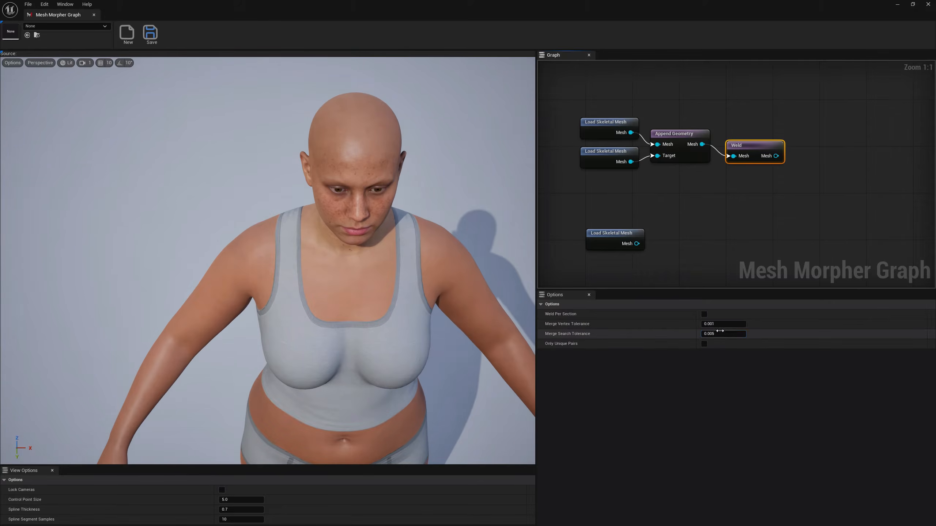
click(719, 323)
click(719, 323)
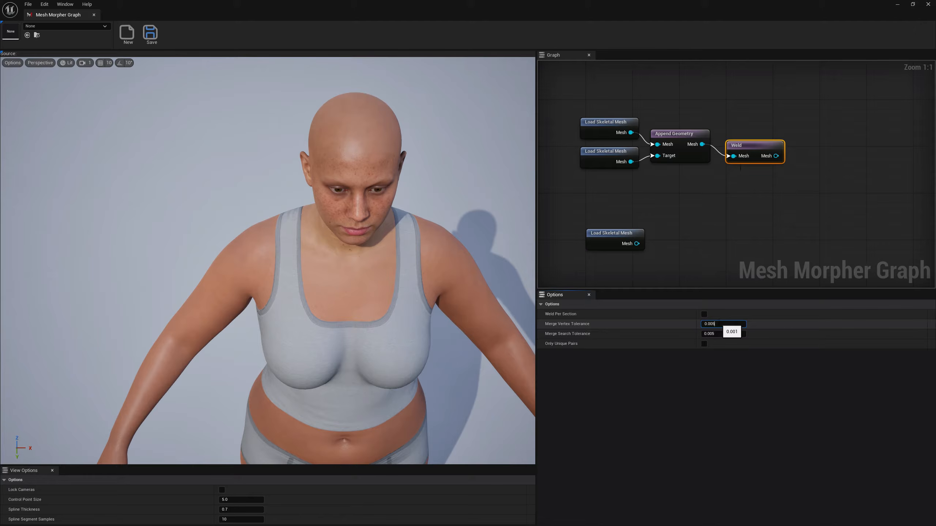
key(Return)
drag(740, 148, 733, 139)
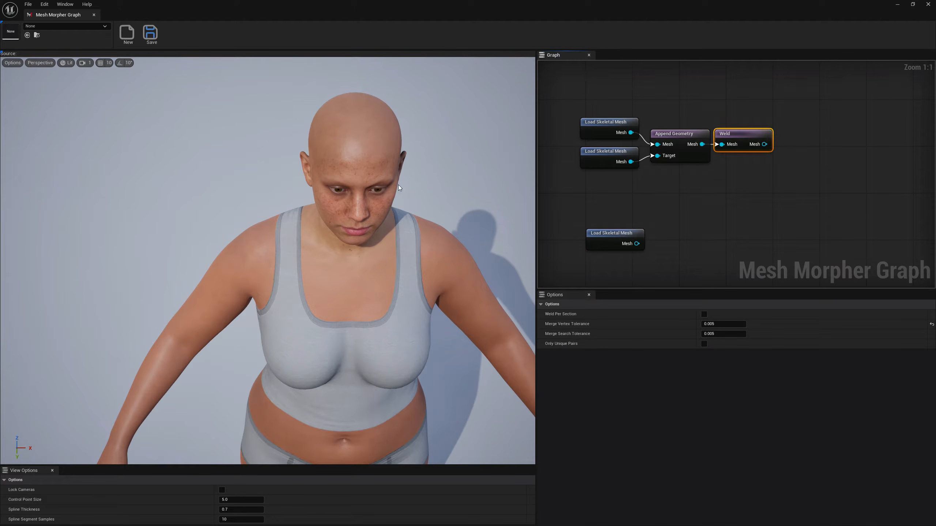
Step: Add a Select node connected to the daz mesh's output and open its selection tool
right_drag(745, 171, 725, 168)
drag(590, 227, 670, 239)
text(se)
click(692, 257)
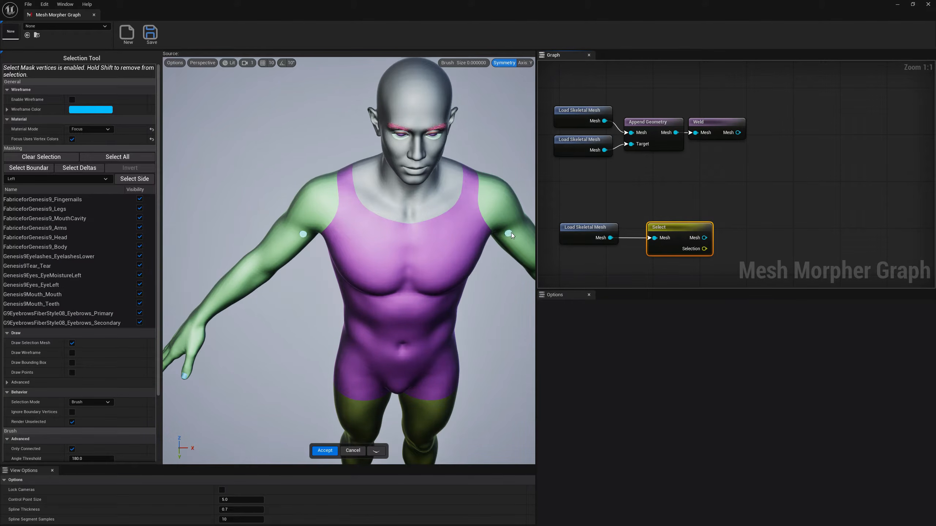
Step: Select the daz mesh's Fingernails, Legs, Arms, Head and Body sections and accept the selection
click(67, 202)
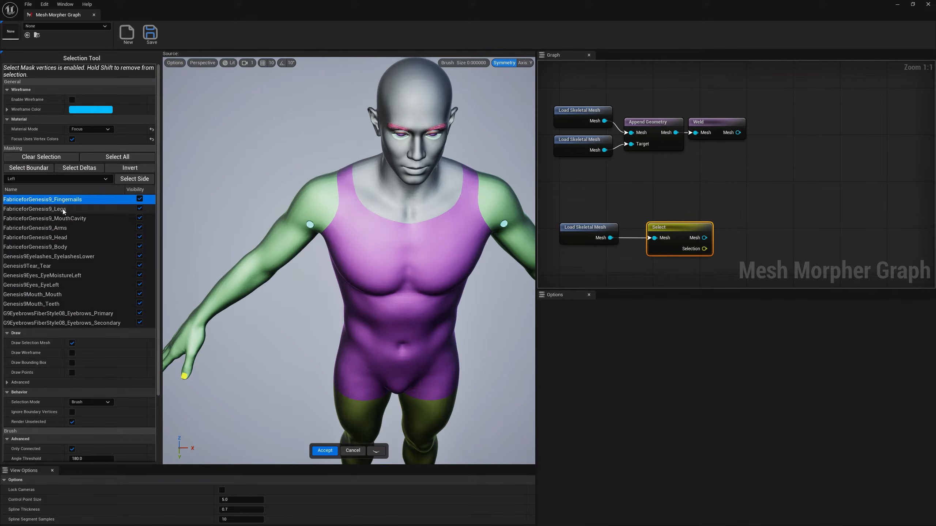
ctrl+click(64, 209)
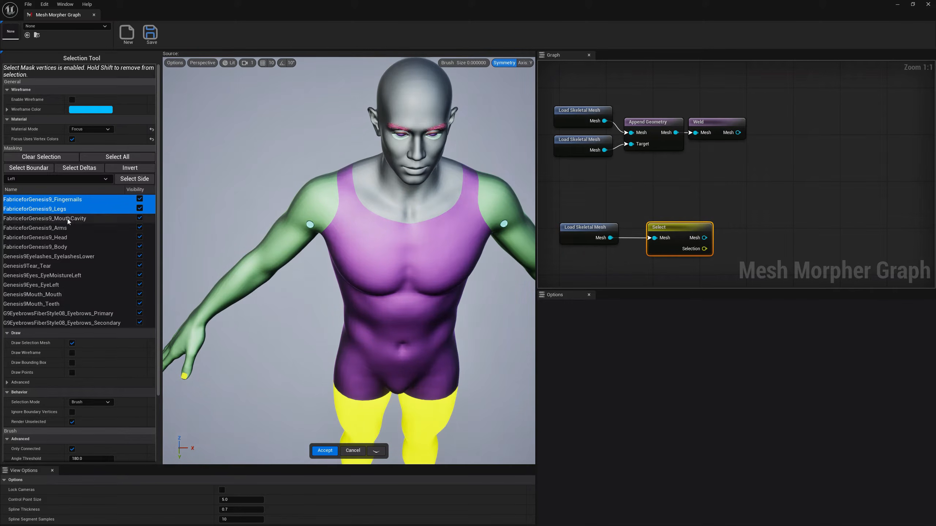
ctrl+click(59, 228)
ctrl+click(61, 238)
ctrl+click(66, 247)
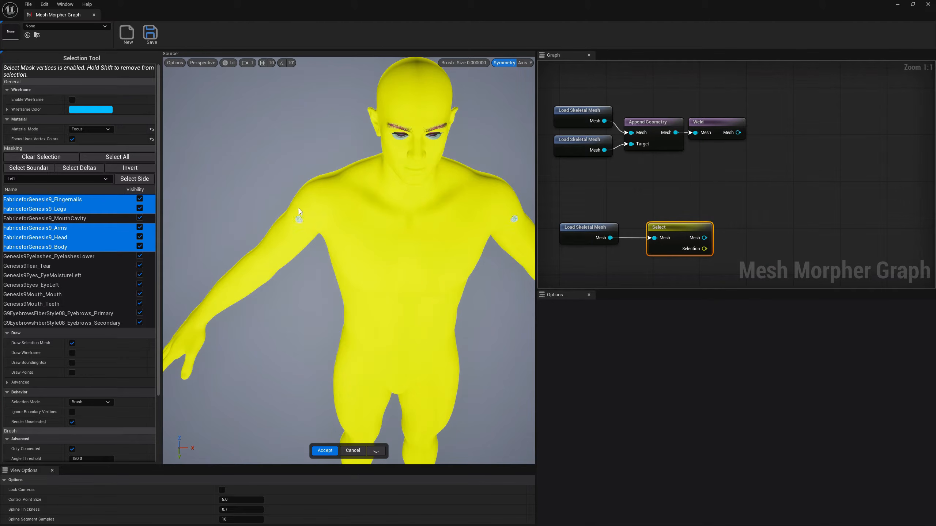
click(327, 451)
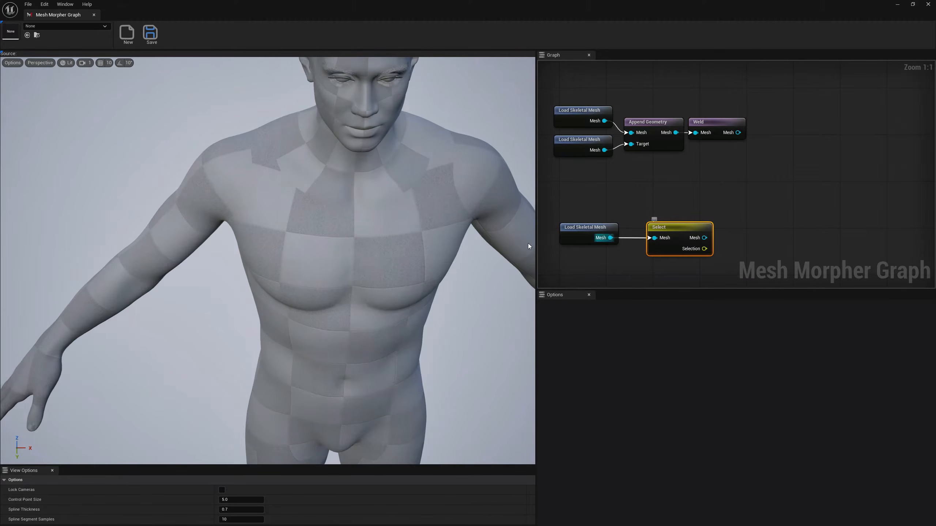
Step: Add a Select node fed by the Weld node's mesh output and align it beside Weld
right_drag(754, 213, 723, 230)
right_drag(718, 162, 710, 175)
right_click(748, 172)
text(se)
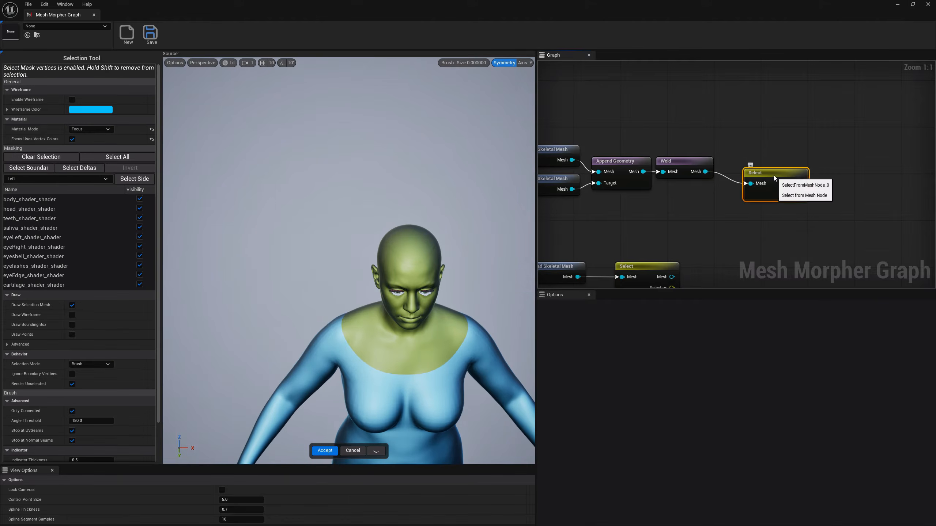
drag(774, 175, 759, 163)
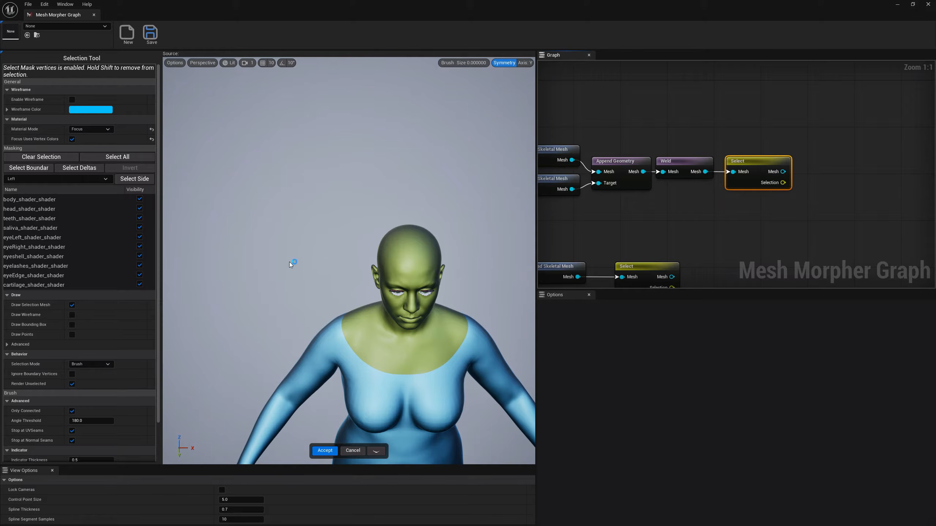
Step: Select the merged MetaHuman mesh's body_shader_shader and head_shader_shader sections and accept the selection
click(57, 202)
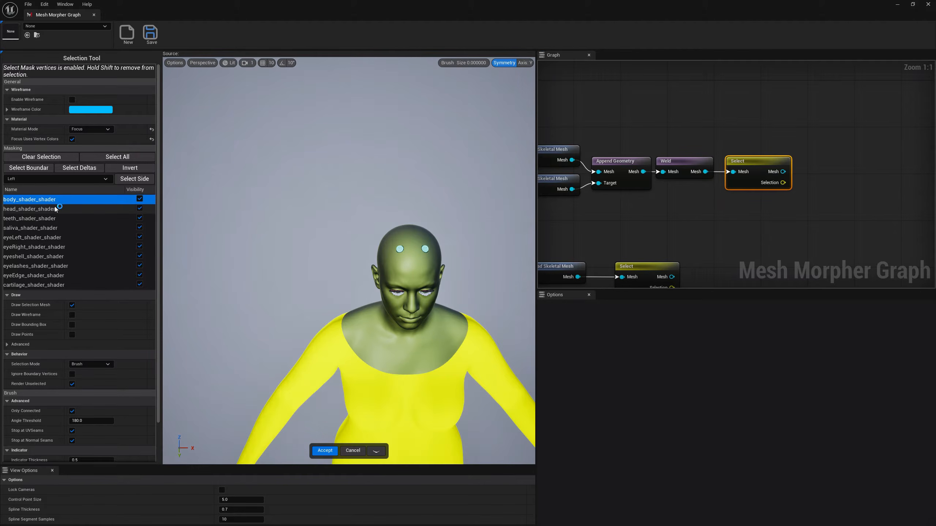
ctrl+click(55, 210)
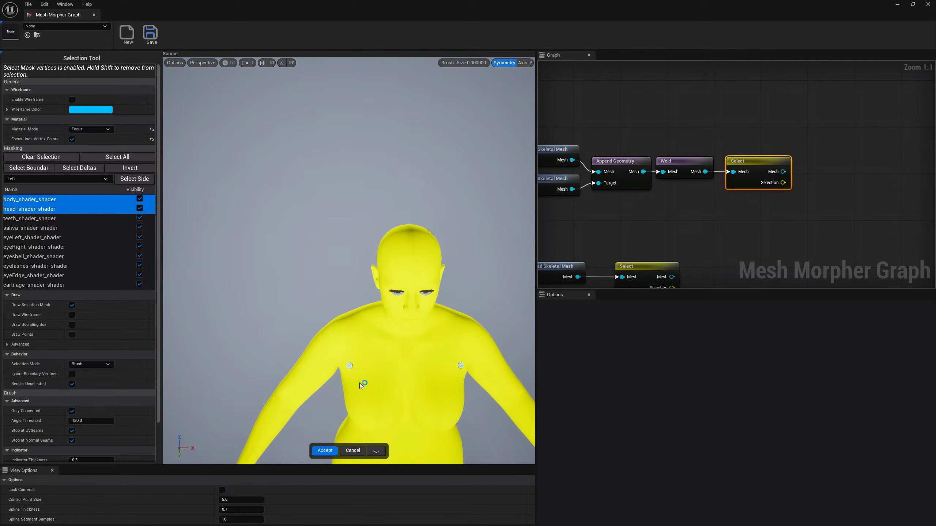
click(328, 450)
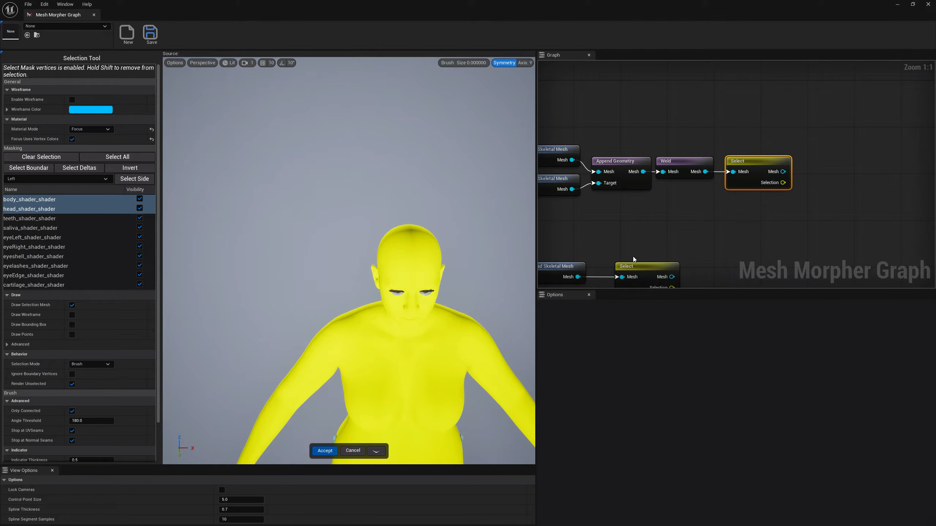
Step: Add a Remove Occluded node fed by the daz mesh's Select node and align it beside that node
scroll(637, 222, down, 3)
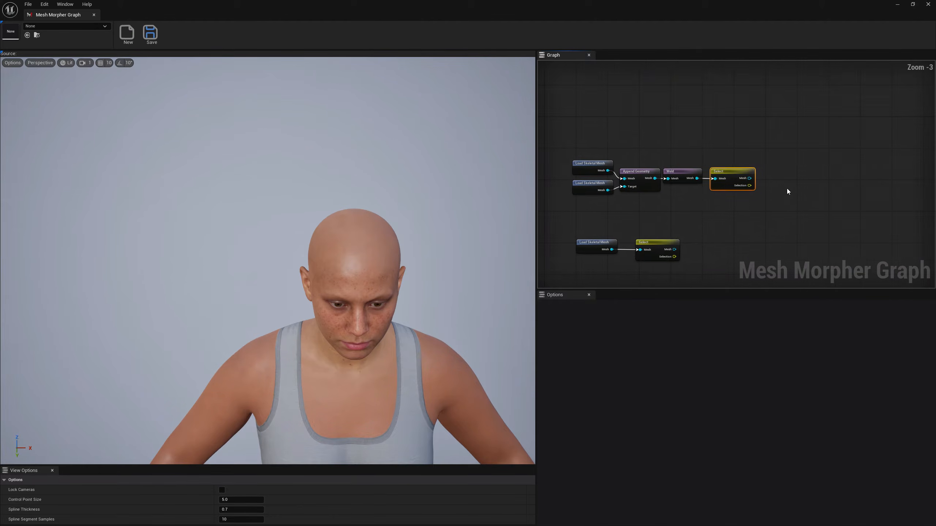
right_drag(724, 180, 758, 179)
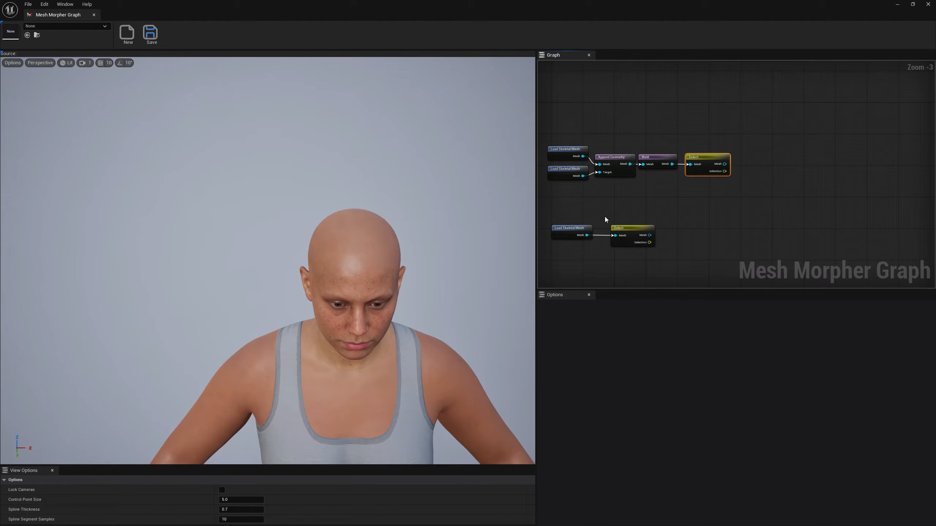
right_drag(334, 356, 348, 374)
click(636, 228)
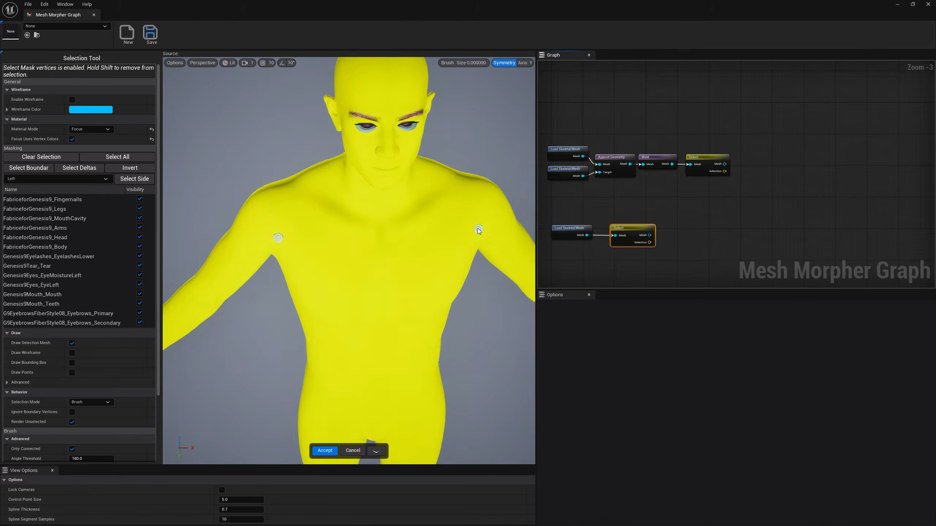
right_drag(282, 238, 245, 222)
right_drag(261, 312, 197, 308)
scroll(369, 191, down, 3)
right_drag(371, 190, 339, 195)
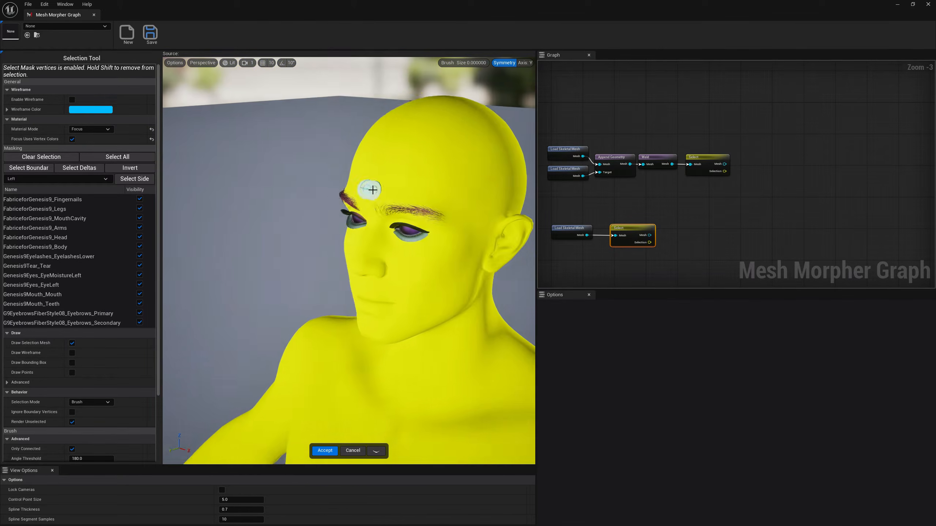
right_click(686, 242)
text(wrapper)
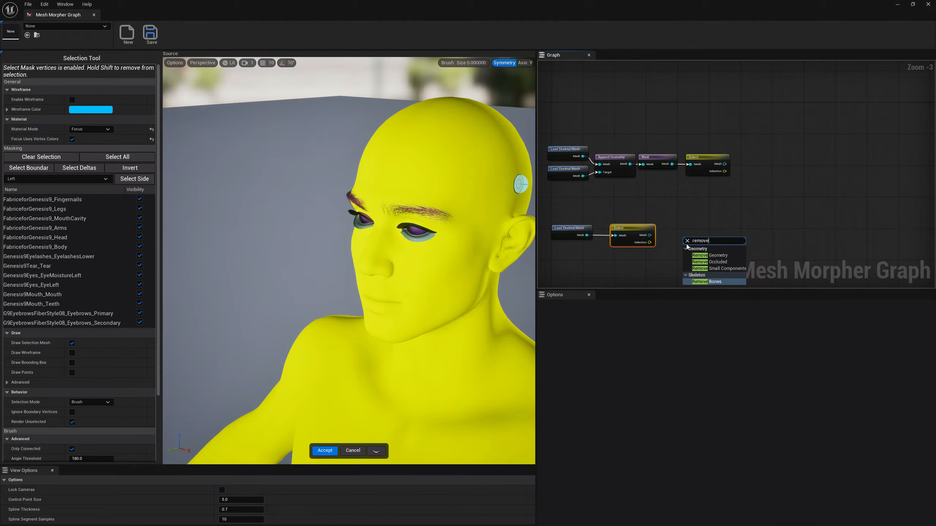
click(717, 264)
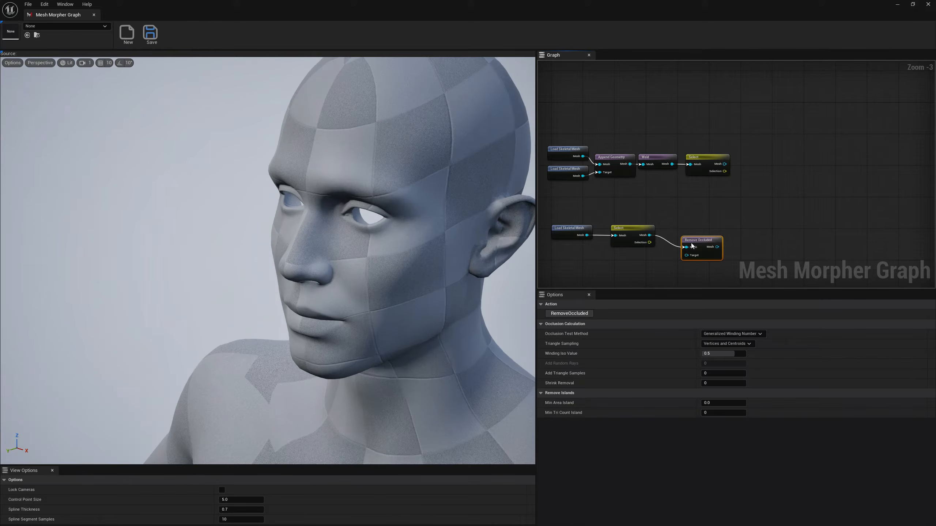
drag(691, 242, 679, 229)
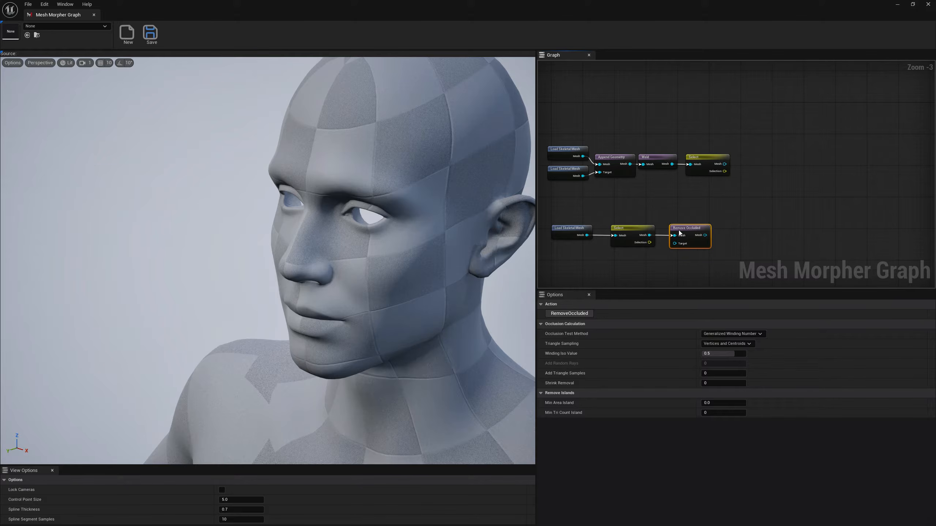
Step: Set the daz Remove Occluded node to Raycast Occlusion Samples with 20 random rays and 20 triangle samples, and run the removal
key(w)
right_drag(467, 241, 349, 239)
key(s)
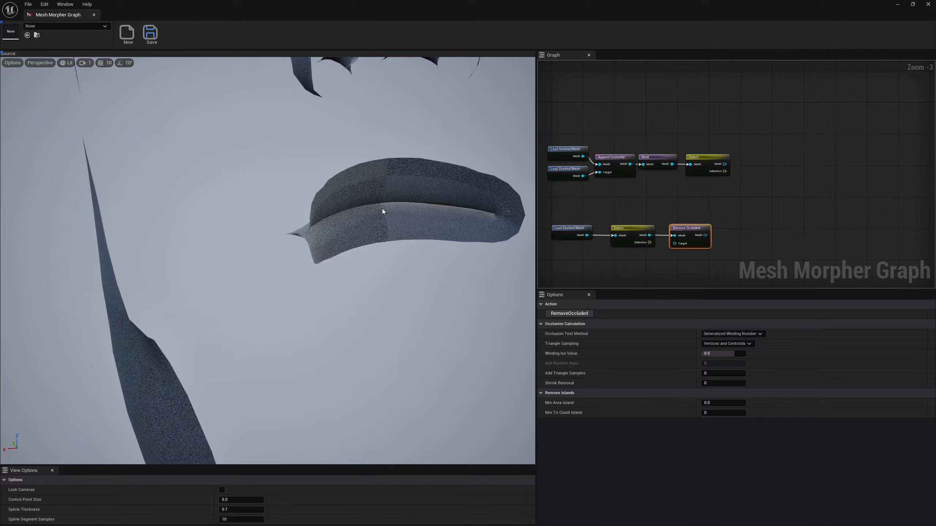
click(731, 336)
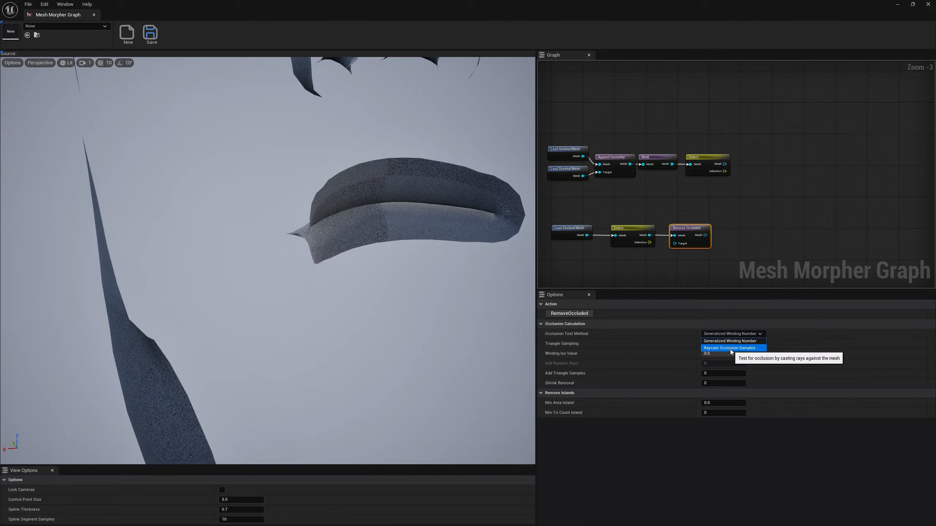
click(731, 350)
click(719, 363)
text(2)
text(0)
click(728, 372)
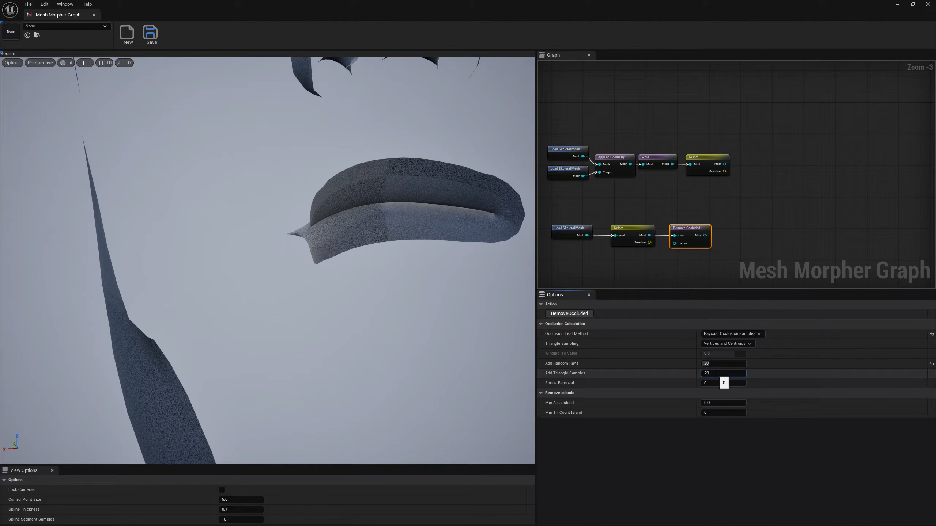
key(Return)
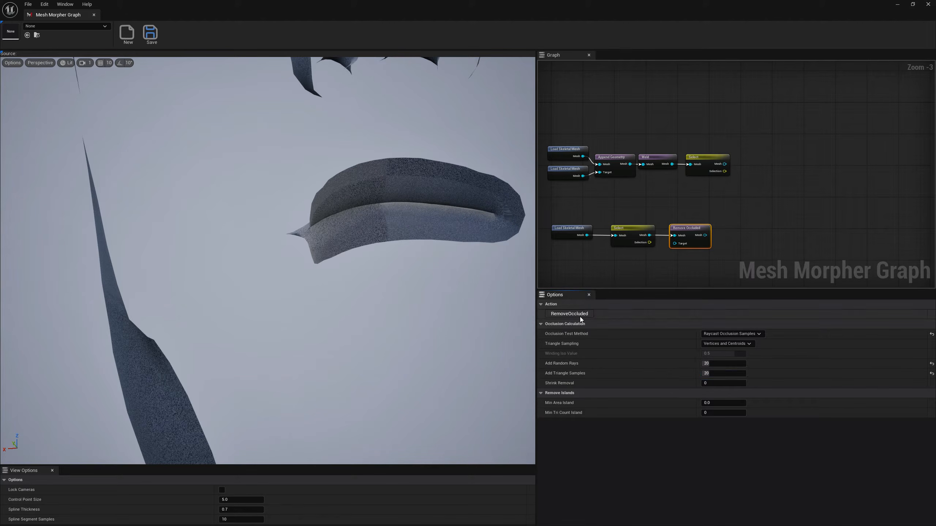
click(580, 313)
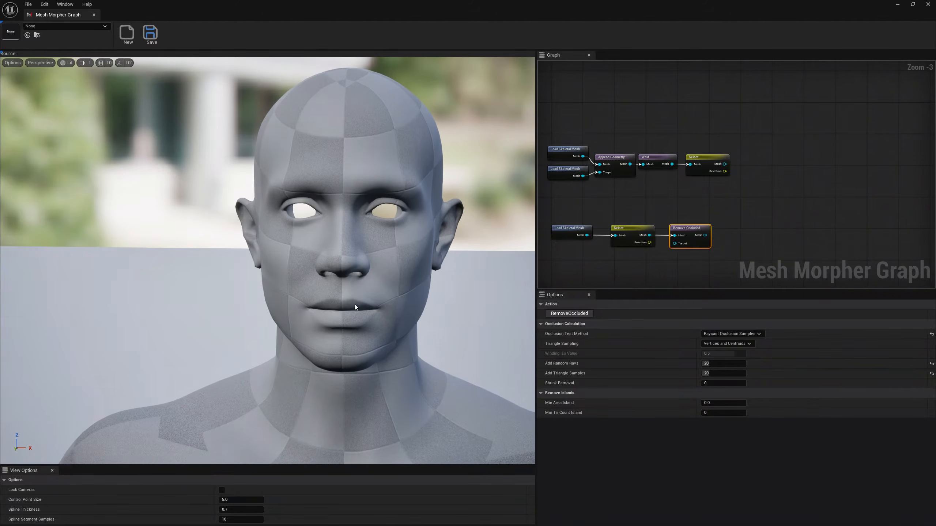
Step: Add a Remove Occluded node fed by the merged MetaHuman mesh's Select node and align it beside that node
right_click(737, 162)
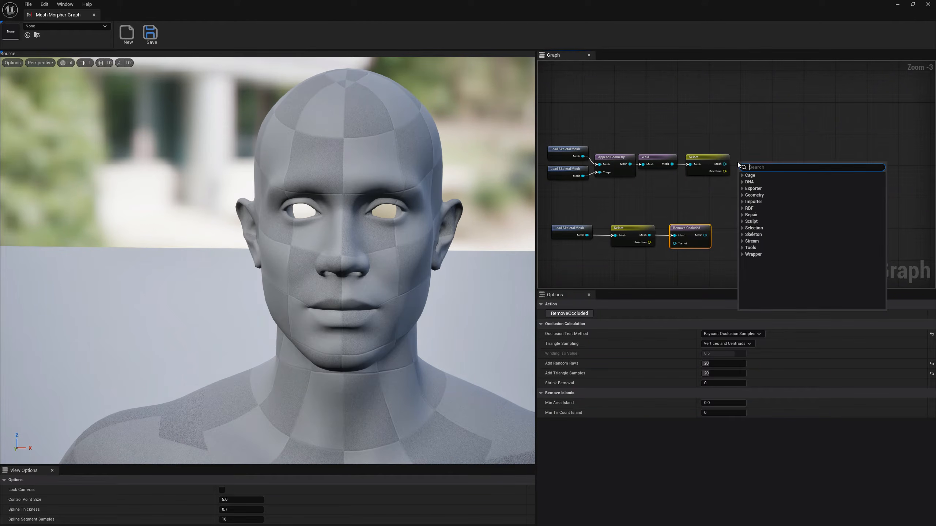
text(remove)
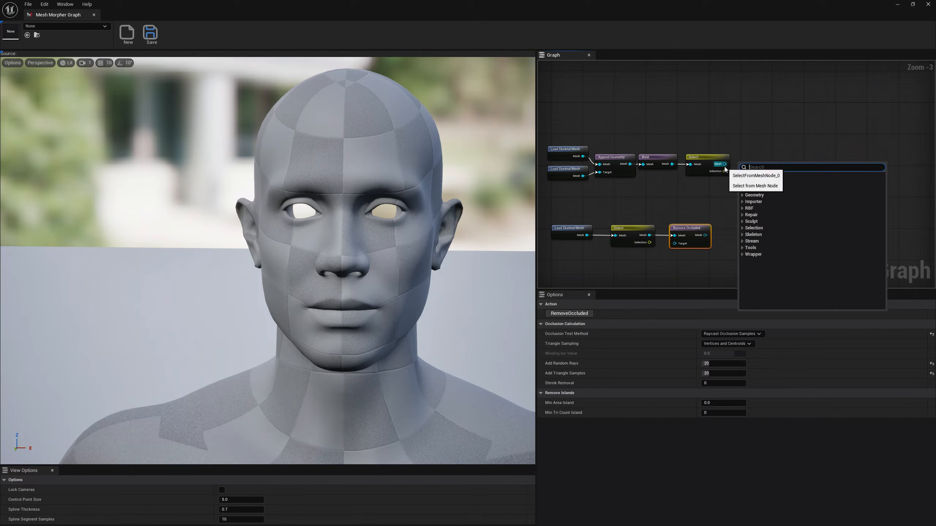
text( occ)
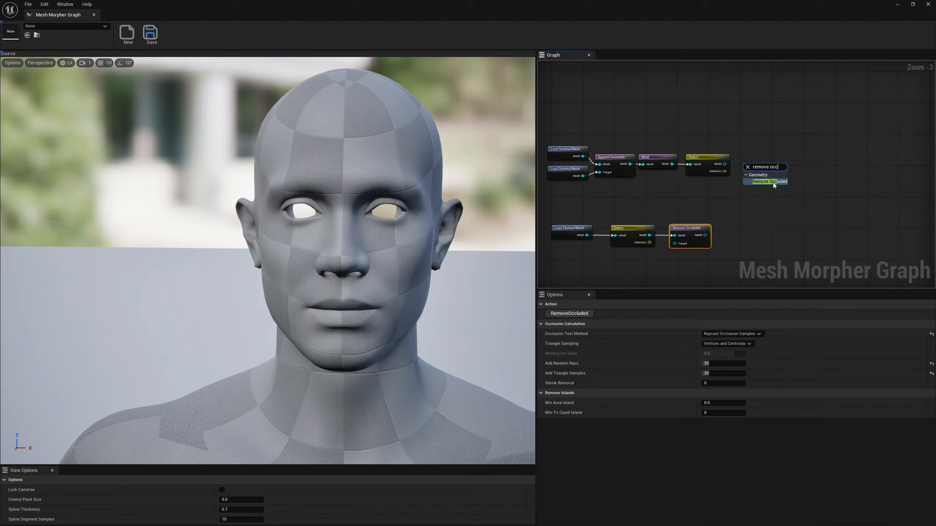
click(770, 181)
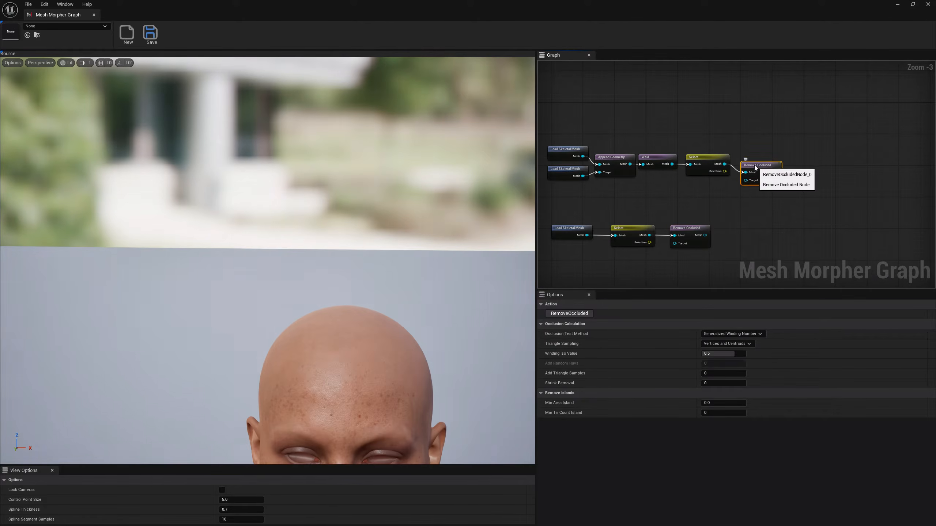
Step: Set the MetaHuman Remove Occluded node to Raycast Occlusion Samples with 20 random rays and 20 triangle samples, and run the removal
click(731, 334)
click(728, 348)
click(715, 363)
key(Tab)
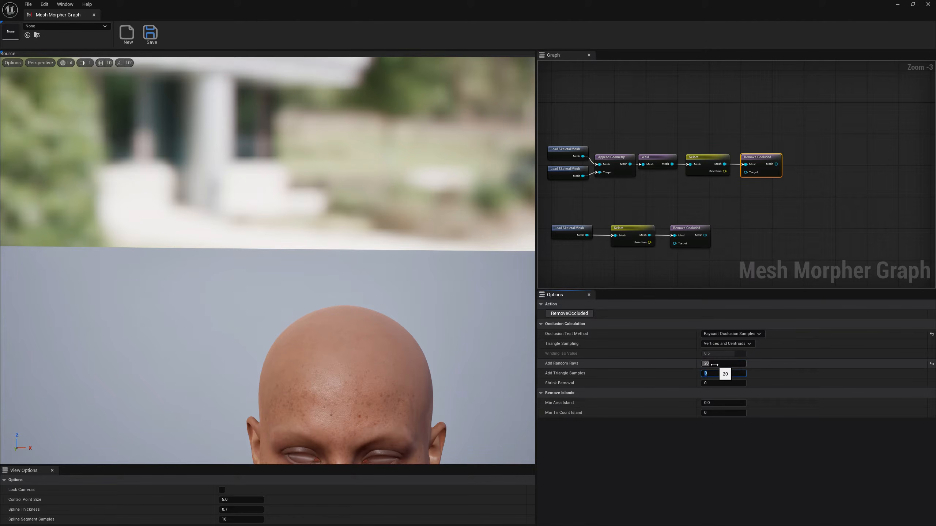
key(Return)
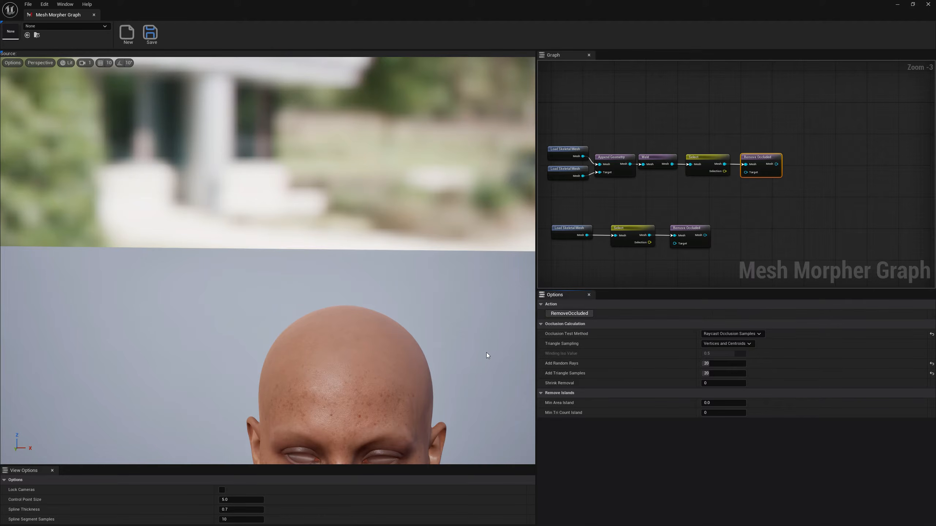
click(570, 313)
mouse_move(268, 261)
right_down()
mouse_move(136, 268)
mouse_move(133, 258)
mouse_move(258, 247)
mouse_move(254, 236)
mouse_move(265, 254)
mouse_move(262, 202)
mouse_move(214, 206)
mouse_move(250, 262)
right_up()
right_drag(416, 384, 415, 353)
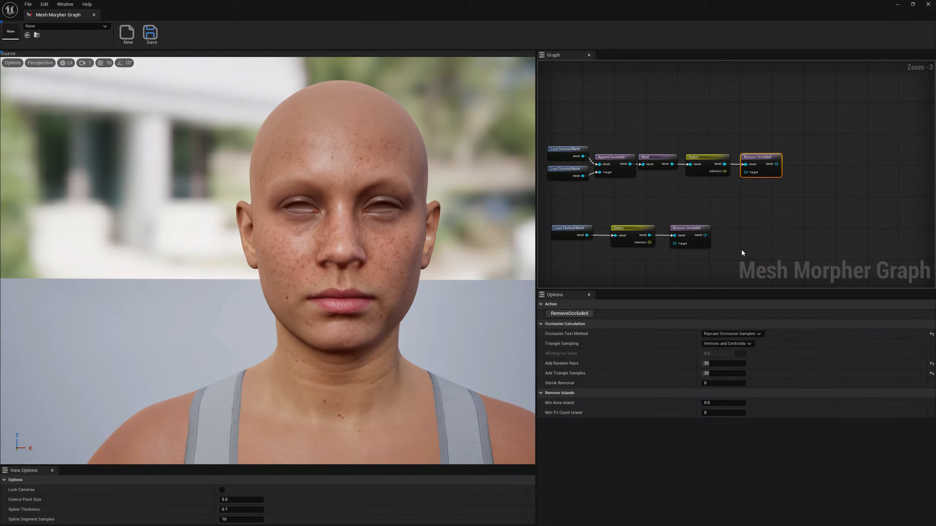
Step: Add a Select Landmarks node with the MetaHuman Remove Occluded output as its mesh and the daz Remove Occluded output as its target
click(750, 218)
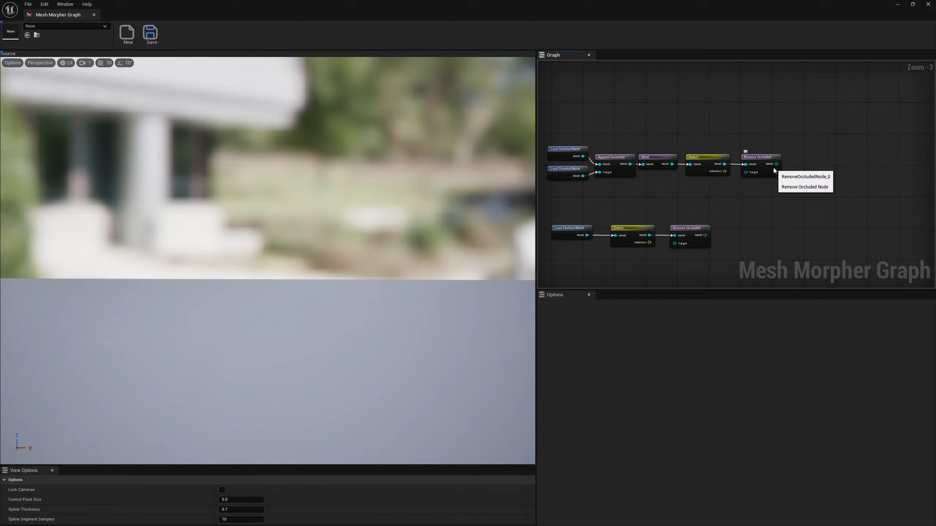
drag(777, 164, 803, 194)
text(selec)
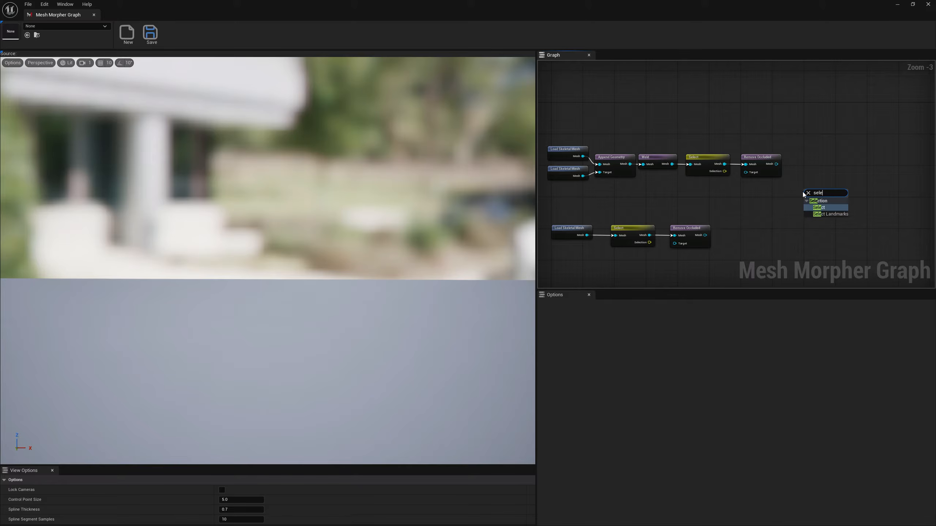
click(829, 215)
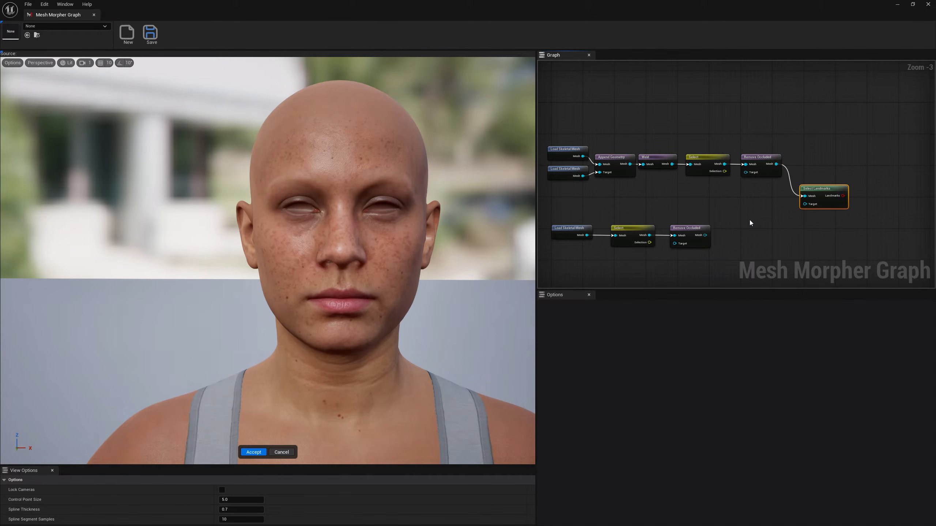
drag(705, 235, 806, 204)
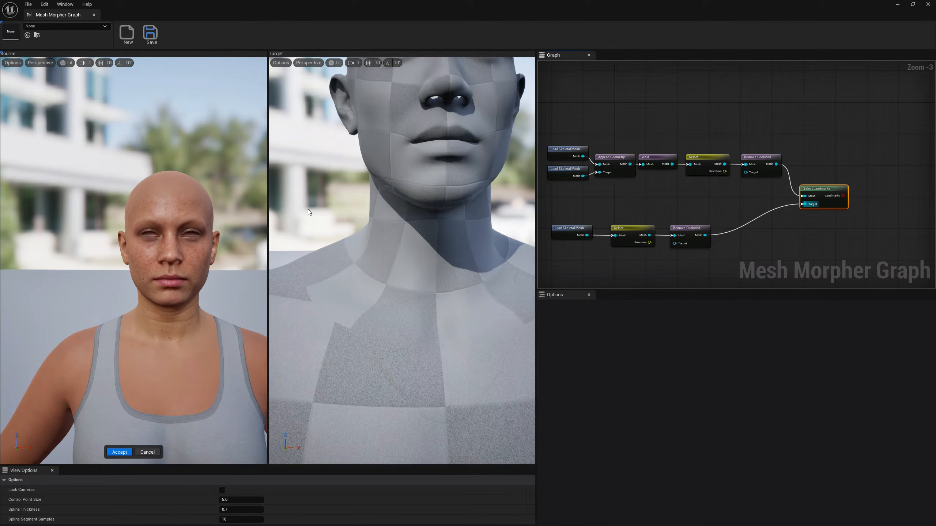
Step: Place landmarks on the outer corners of both eyes on the source MetaHuman face
mouse_move(236, 211)
right_down()
mouse_move(273, 216)
mouse_move(208, 258)
mouse_move(207, 244)
mouse_move(236, 228)
right_up()
mouse_move(402, 258)
right_down()
mouse_move(406, 228)
mouse_move(402, 273)
mouse_move(409, 258)
mouse_move(383, 255)
mouse_move(405, 254)
right_up()
mouse_move(147, 240)
right_down()
mouse_move(126, 235)
mouse_move(146, 240)
right_up()
key(s)
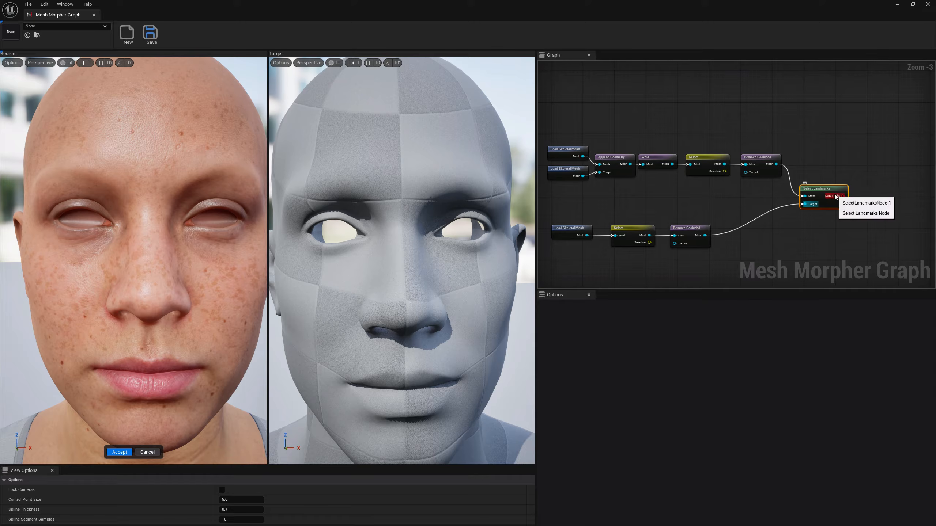
right_drag(180, 210, 80, 220)
click(76, 219)
click(304, 233)
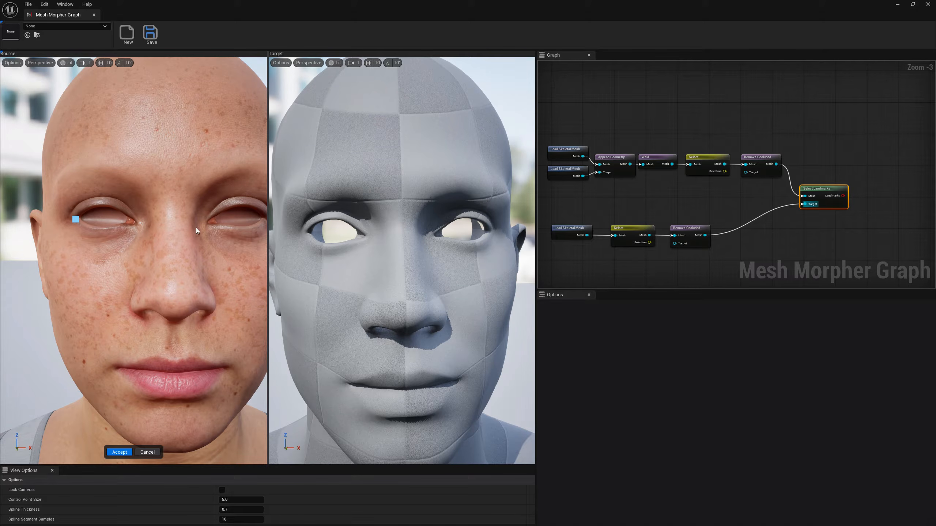
click(76, 218)
right_drag(75, 217, 90, 207)
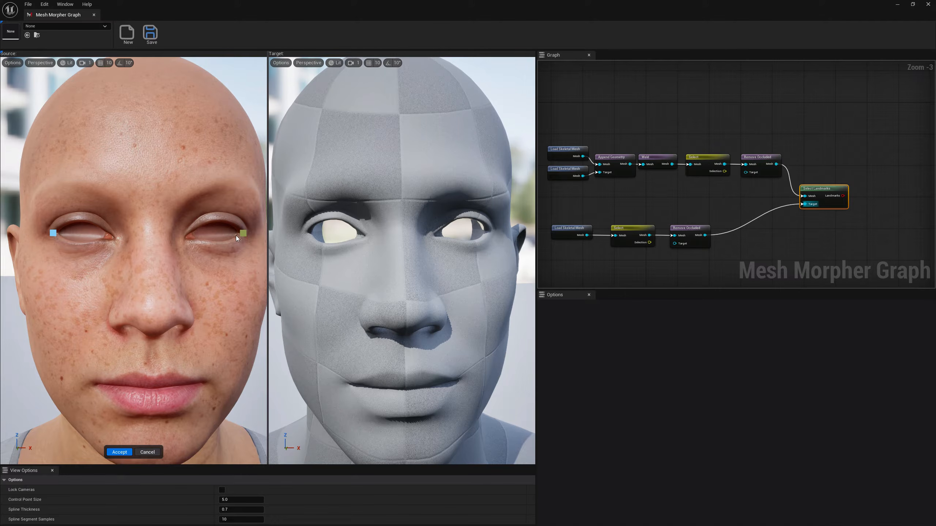
Step: Place matching landmarks on the target's outer eye corners, and landmark pairs on the inner corners of both eyes on both faces
click(306, 234)
click(365, 237)
click(80, 219)
right_drag(366, 236, 364, 237)
right_click(367, 236)
right_click(436, 236)
right_click(80, 219)
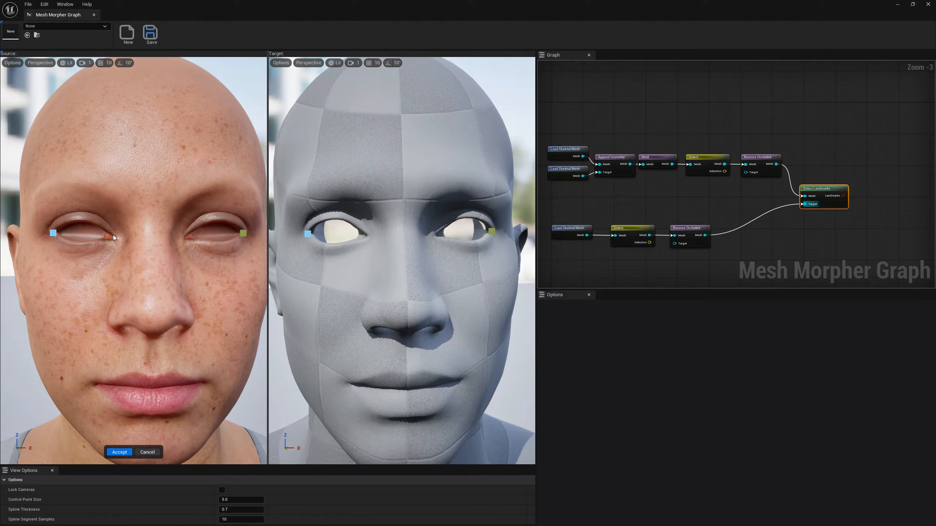
click(116, 239)
click(368, 236)
Step: Place matching landmarks at the middle of the upper and lower eyelids of both eyes on the source and target faces
click(81, 219)
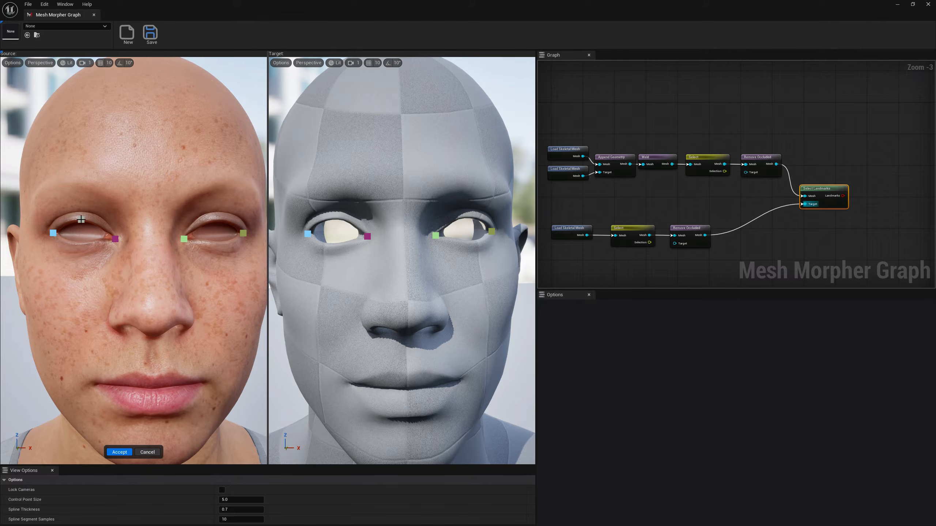
click(331, 218)
click(78, 245)
click(331, 245)
click(220, 218)
click(469, 216)
click(219, 243)
click(468, 243)
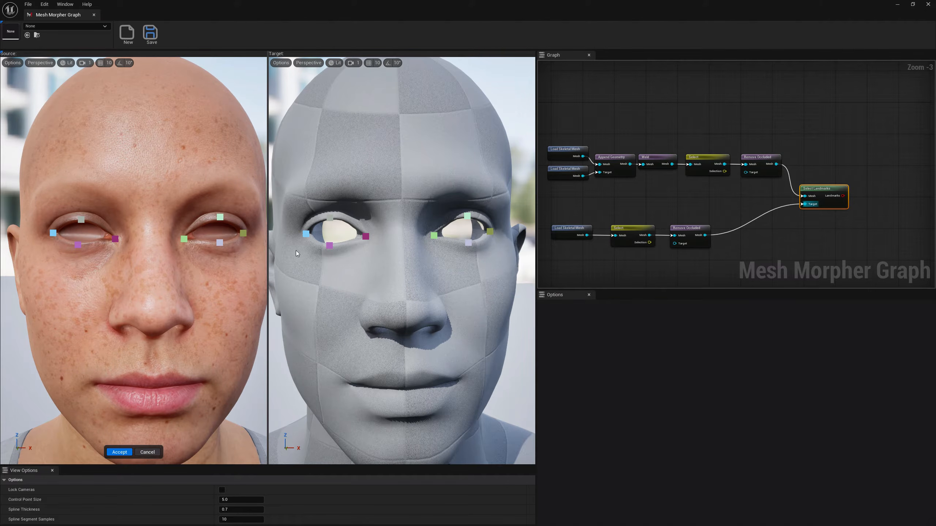
Step: Frame the source and target faces in matching close-up views and lock their cameras together
key(s)
right_drag(148, 258, 131, 232)
key(d)
key(w)
key(s)
key(w)
key(s)
mouse_move(324, 262)
right_down()
mouse_move(330, 284)
mouse_move(313, 291)
mouse_move(335, 282)
mouse_move(330, 287)
mouse_move(330, 276)
right_up()
key(w)
key(s)
key(w)
key(s)
right_drag(140, 258, 114, 282)
right_drag(141, 354, 155, 346)
key(w)
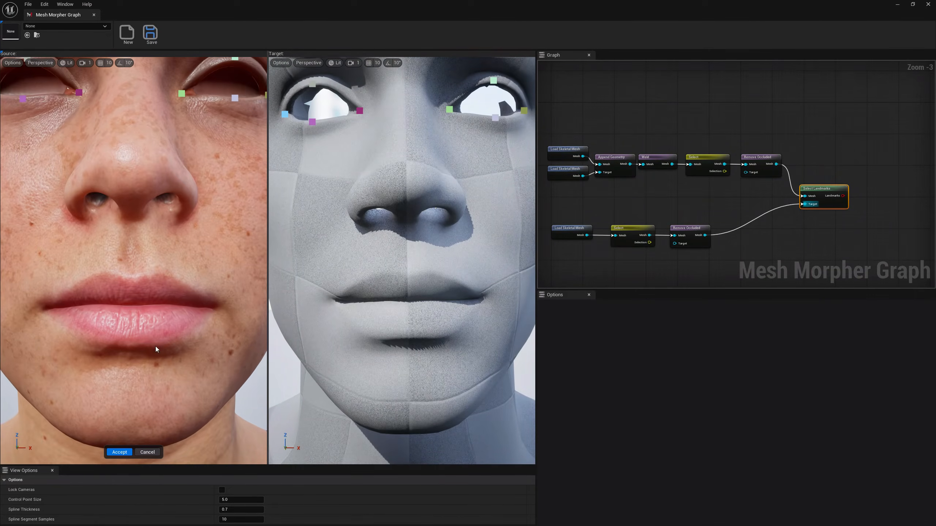
click(223, 490)
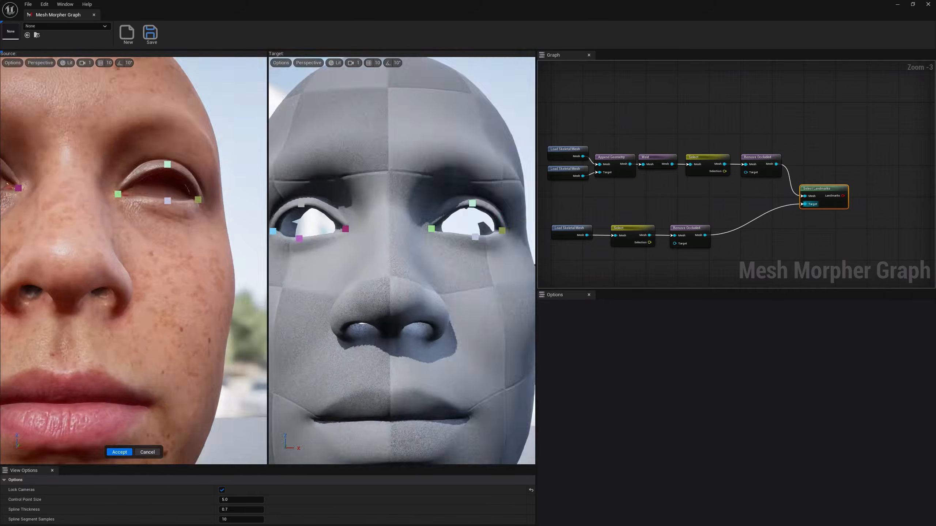
key(s)
mouse_move(140, 258)
right_down()
mouse_move(124, 271)
mouse_move(147, 258)
mouse_move(127, 260)
mouse_move(175, 263)
mouse_move(133, 262)
mouse_move(143, 261)
right_up()
key(w)
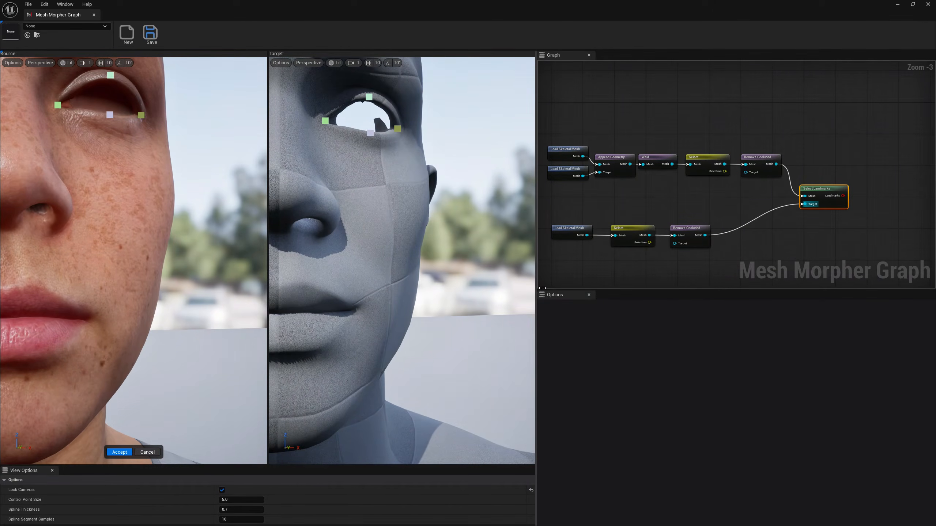
Step: Widen the source and target viewports and frame both faces frontally with eyes, mouth and chin in view
drag(536, 292, 686, 291)
key(s)
right_drag(172, 260, 123, 260)
key(d)
key(a)
right_drag(31, 326, 51, 326)
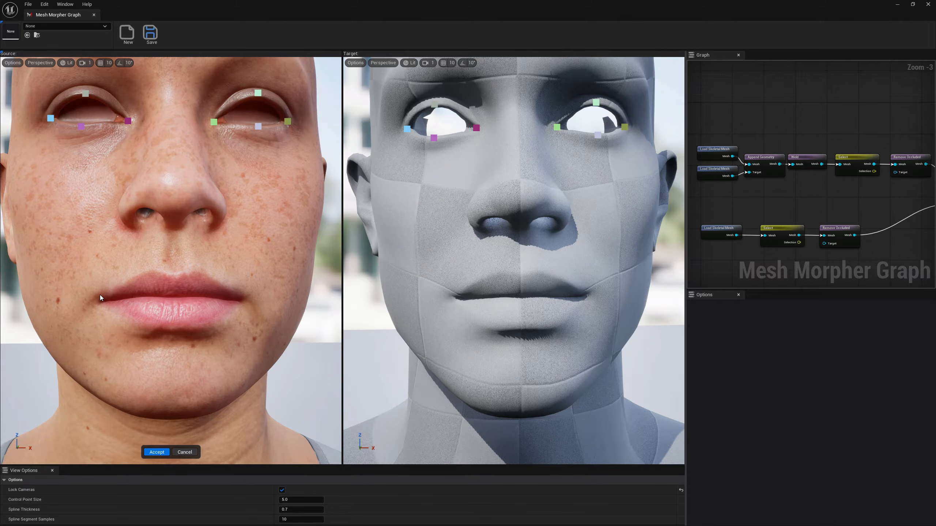
key(s)
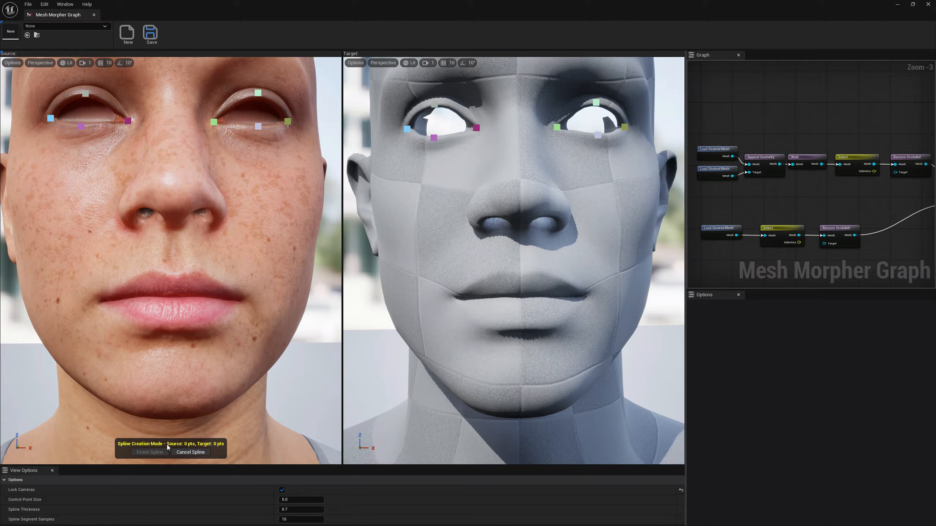
click(191, 453)
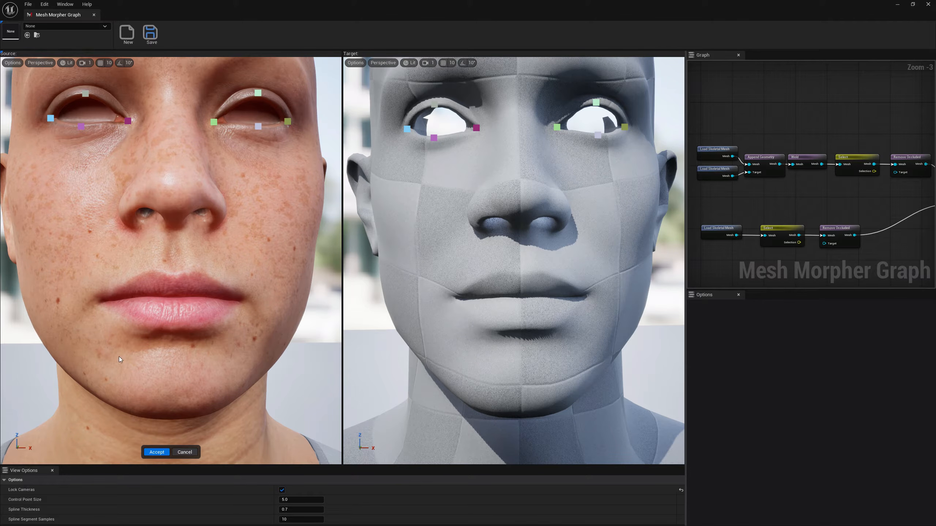
click(99, 297)
Step: Start a spline on the source face with points at the mouth corner and partway up the upper lip's edge
key(s)
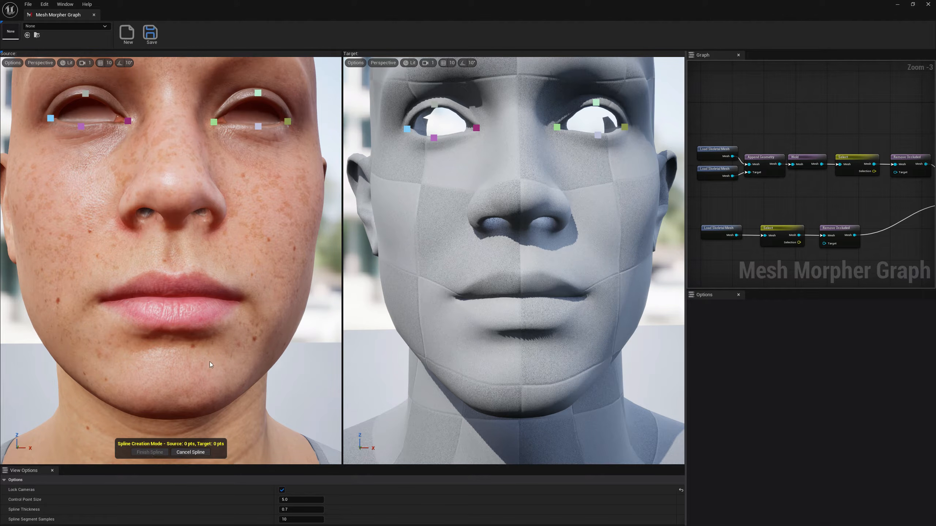
click(98, 296)
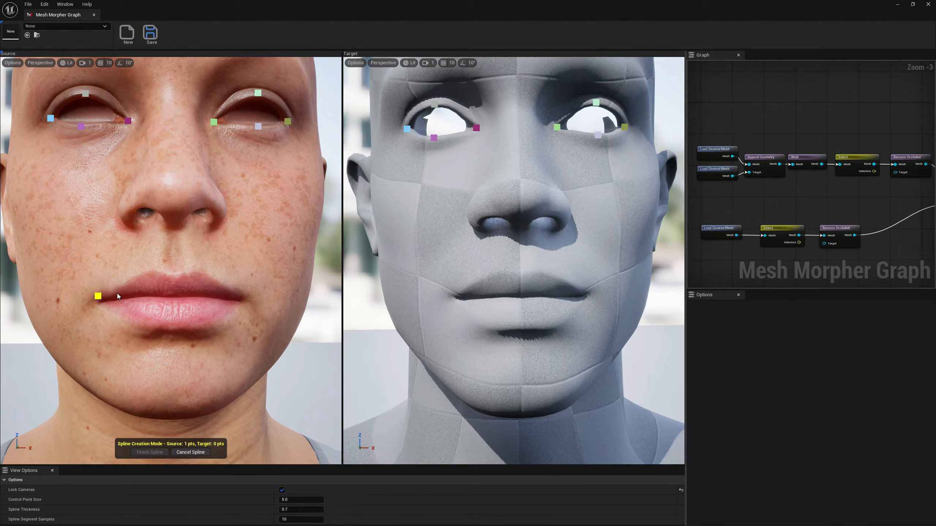
click(146, 271)
key(ctrl+z)
click(121, 287)
right_drag(154, 309, 147, 274)
key(w)
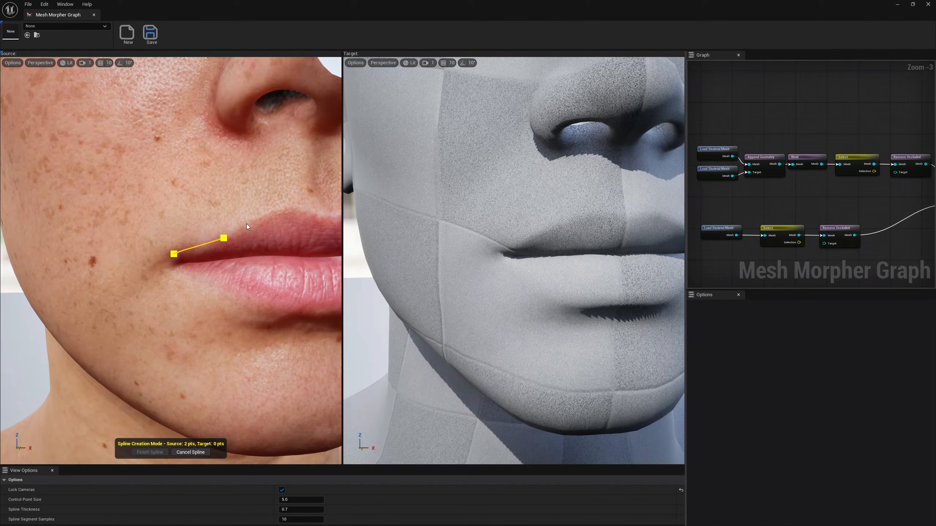
key(ctrl+z)
key(ctrl+z)
click(225, 235)
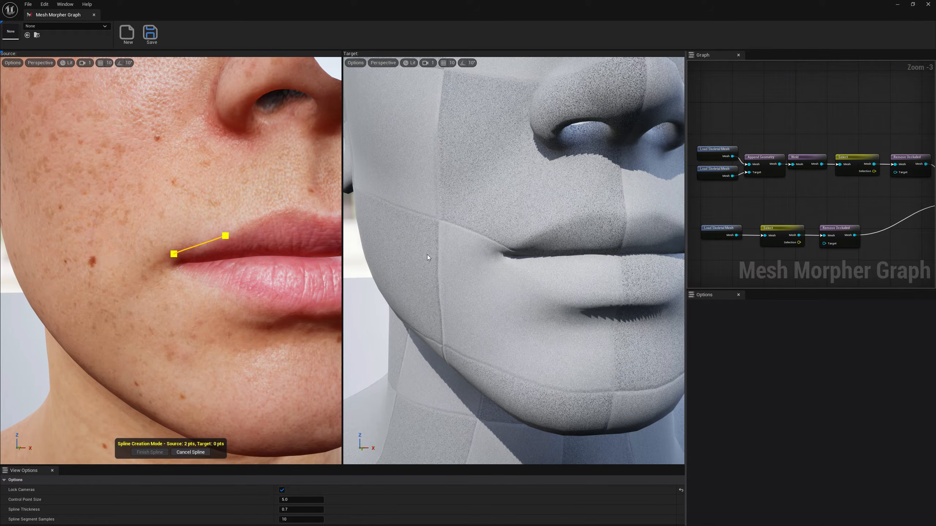
Step: Match the target's upper-lip spline to the source and extend both over the first peak and middle dip to the second peak
click(503, 251)
click(540, 231)
click(282, 210)
click(592, 210)
alt+drag(308, 272, 270, 270)
click(227, 212)
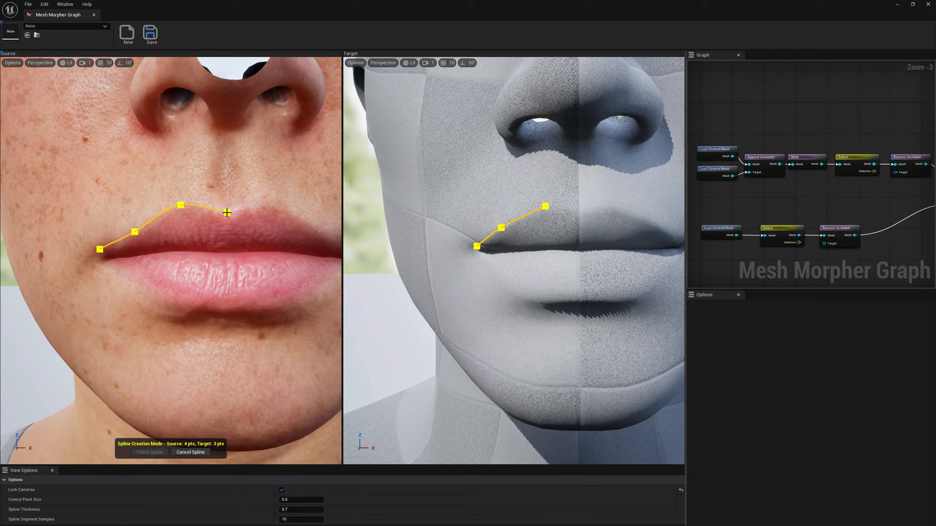
click(578, 213)
click(267, 202)
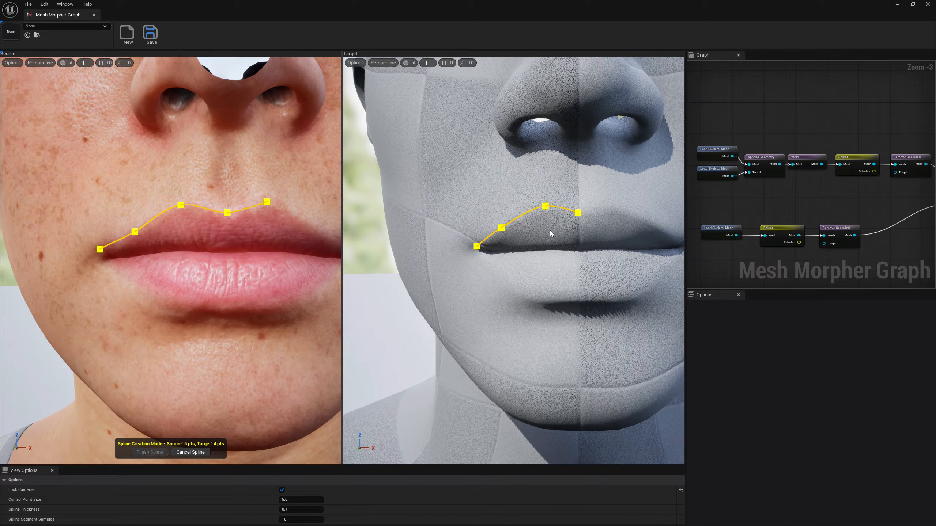
click(608, 205)
Step: Extend both upper-lip splines down to the opposite mouth corner and finish the spline pair
right_drag(284, 228, 310, 229)
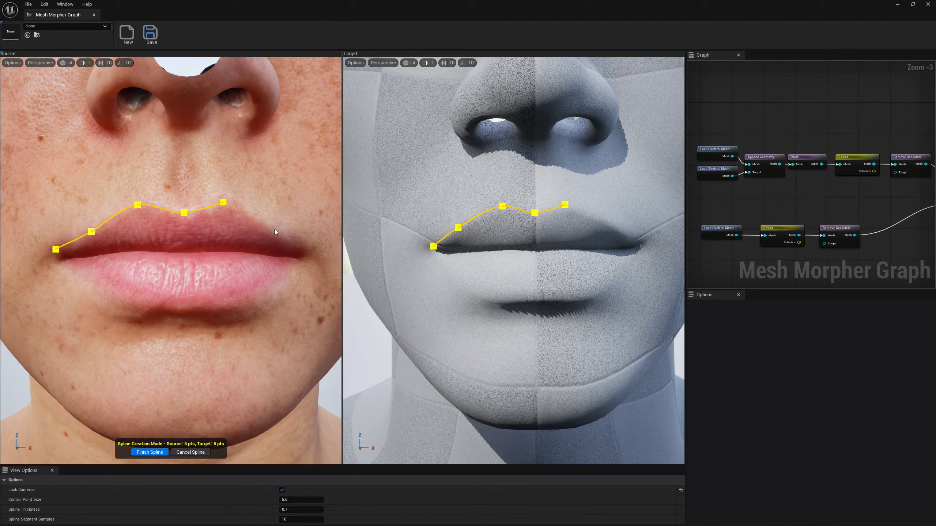
click(274, 231)
click(608, 225)
click(305, 251)
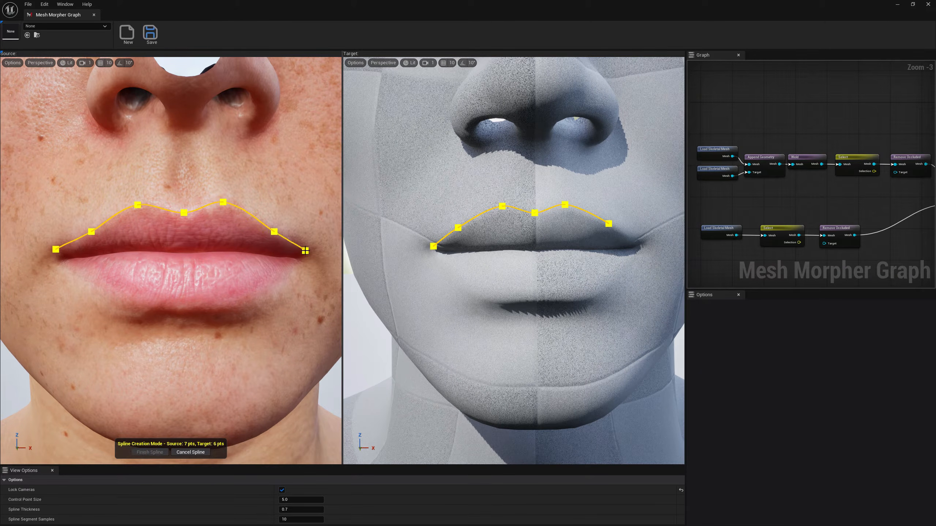
click(639, 244)
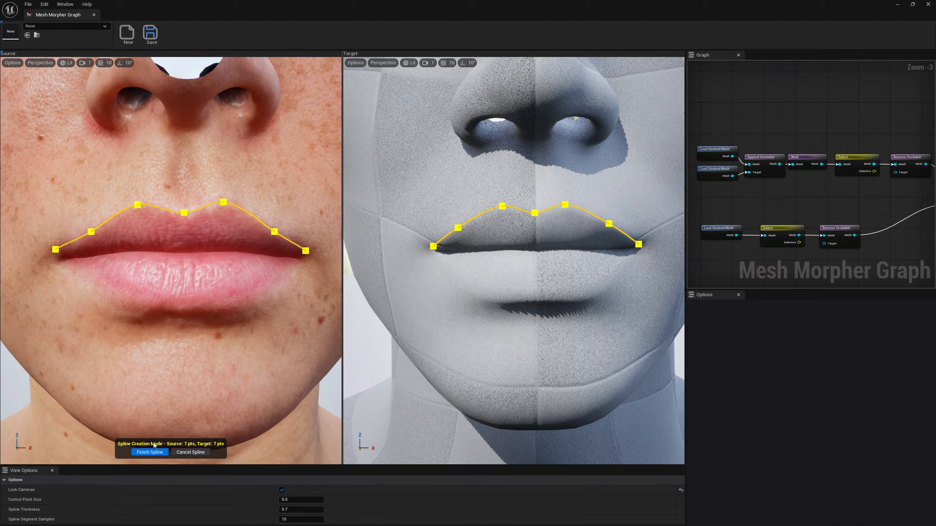
key(Return)
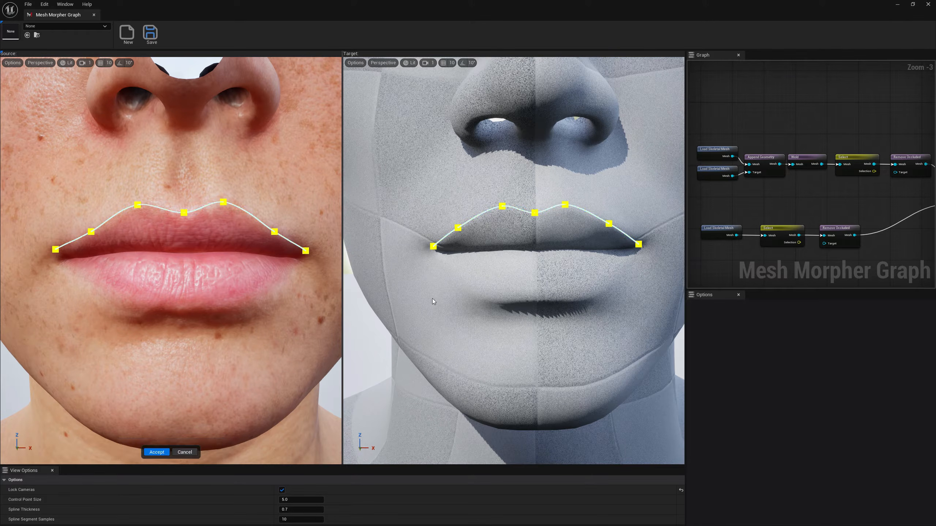
Step: Start a lower-lip spline on both faces with points at the mouth corner, partway along the lip's lower edge and at its middle
click(60, 266)
key(ctrl+z)
key(s)
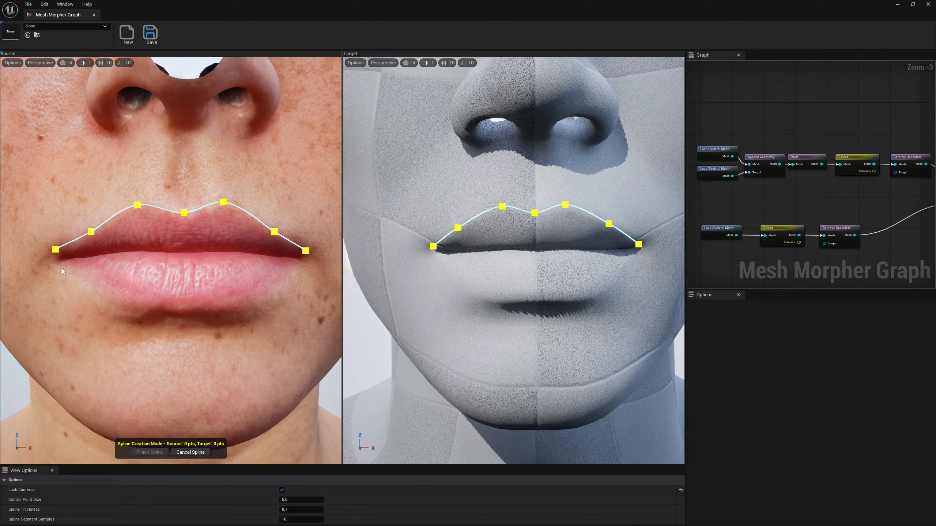
click(61, 265)
click(436, 258)
alt+drag(436, 257, 475, 269)
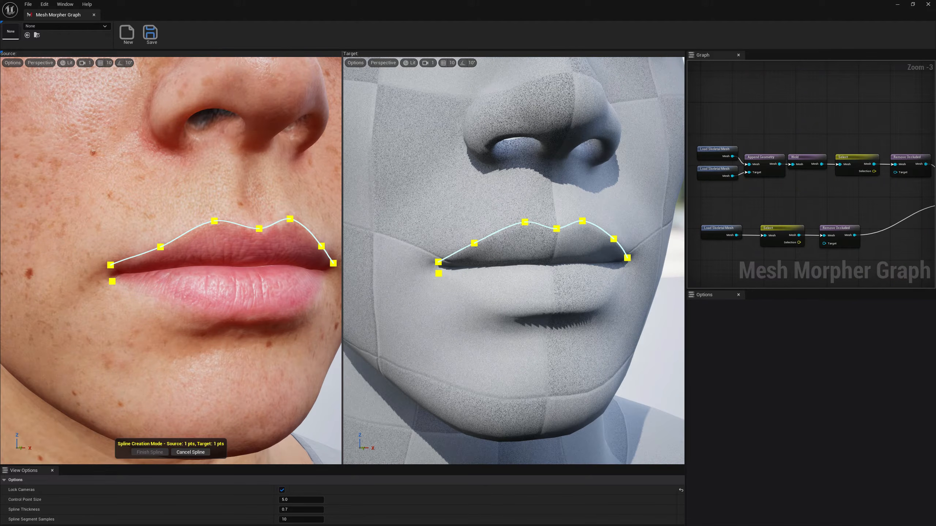
click(500, 307)
alt+drag(300, 323, 187, 308)
click(224, 283)
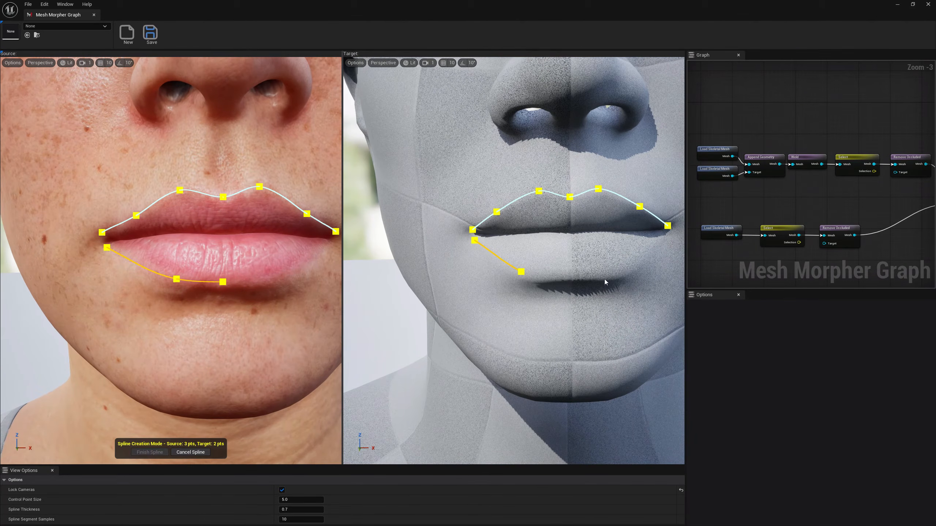
click(572, 276)
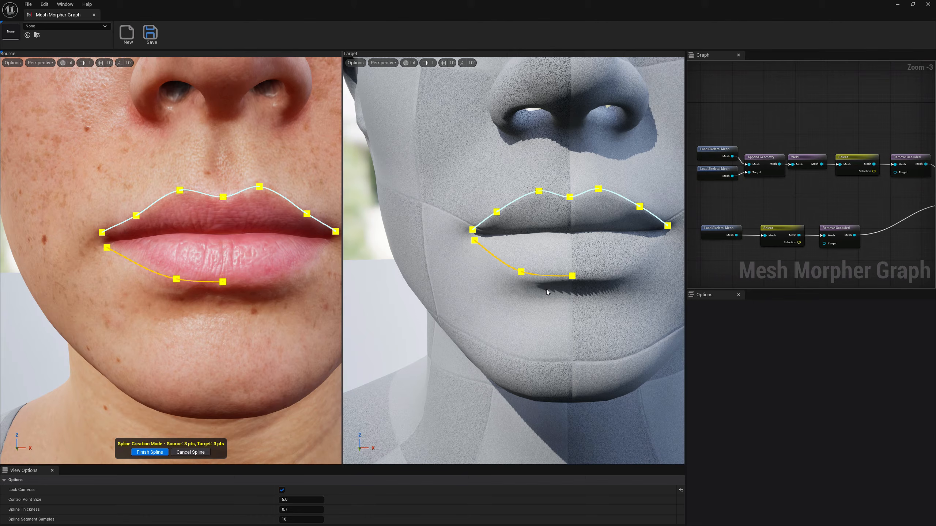
Step: Extend both lower-lip splines to the opposite mouth corner and finish the spline pair
click(281, 276)
click(624, 269)
alt+drag(273, 261, 261, 250)
click(257, 249)
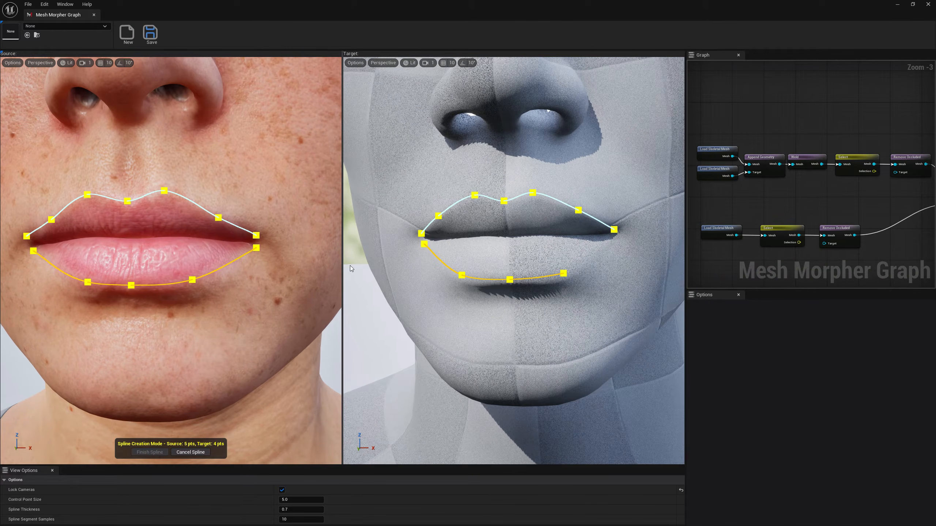
click(611, 239)
scroll(282, 297, down, 3)
mouse_move(282, 297)
alt+mouse_down()
mouse_move(299, 309)
mouse_move(293, 297)
alt+mouse_up()
scroll(279, 298, up, 3)
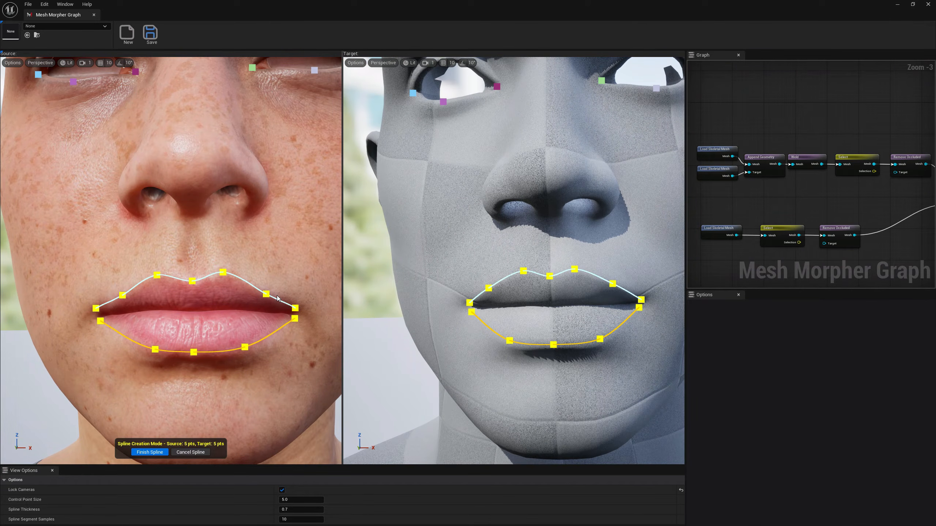
key(Return)
Step: Create a matching two-point spline along the upper arm from shoulder to elbow on the source and target bodies
scroll(273, 298, down, 5)
mouse_move(410, 320)
right_down()
mouse_move(400, 343)
mouse_move(407, 334)
right_up()
right_drag(330, 308, 437, 315)
right_drag(190, 263, 190, 262)
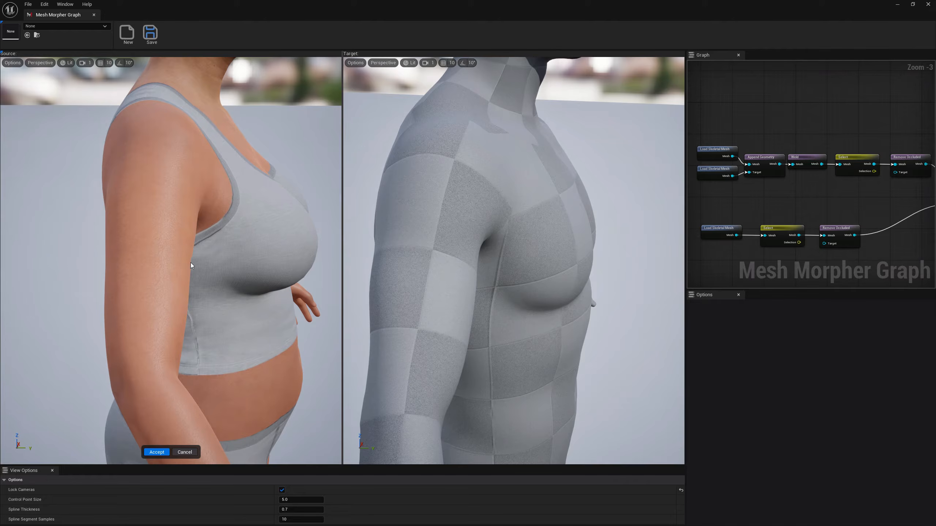
key(s)
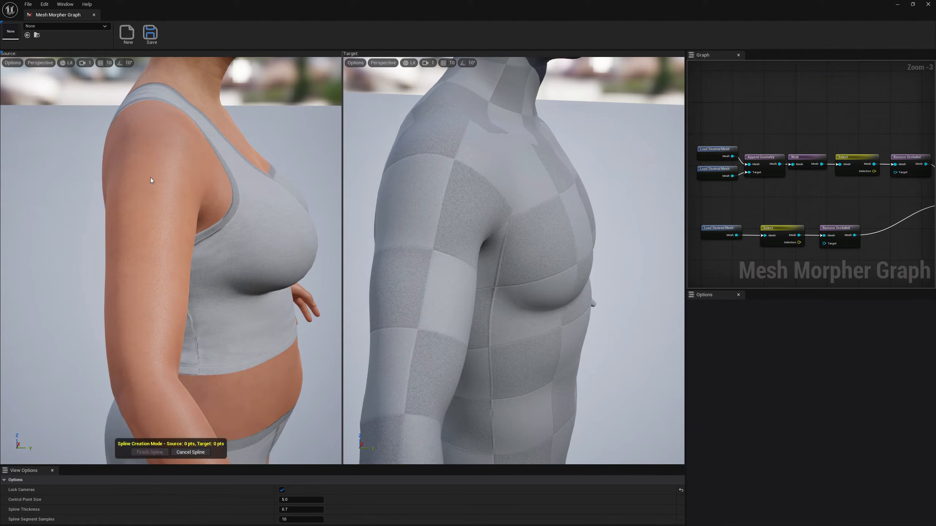
click(157, 136)
click(142, 366)
right_drag(396, 395, 375, 443)
click(453, 312)
right_drag(188, 366, 308, 379)
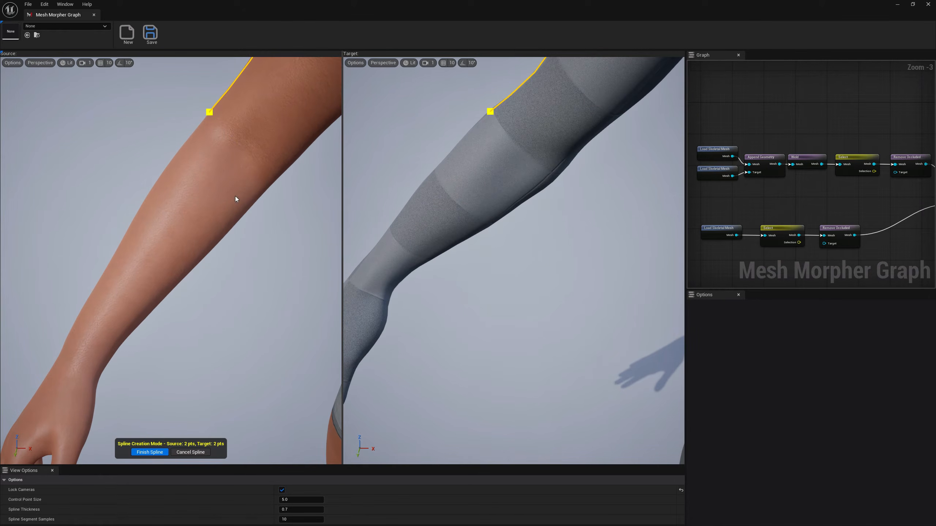
click(246, 154)
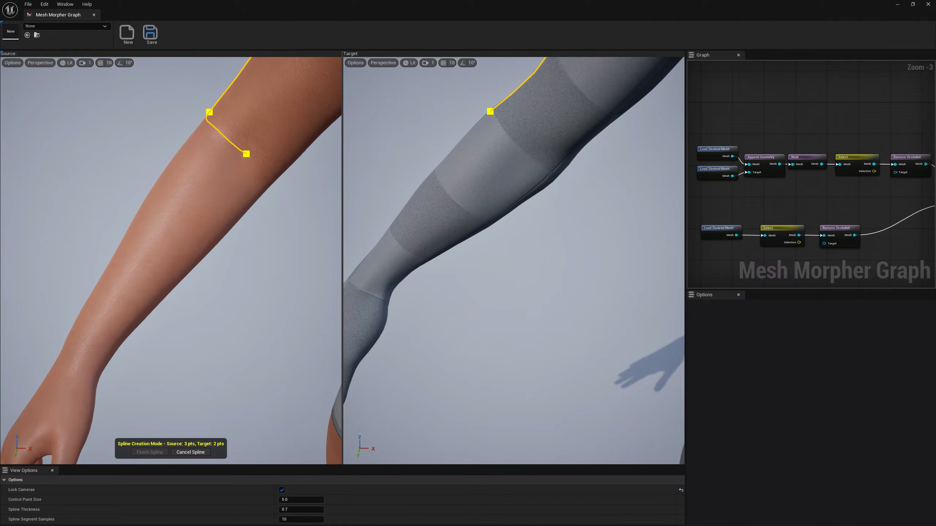
key(ctrl+z)
key(Return)
Step: Create a matching two-point spline along the forearm from elbow to wrist on the source and target bodies
right_drag(244, 178, 185, 173)
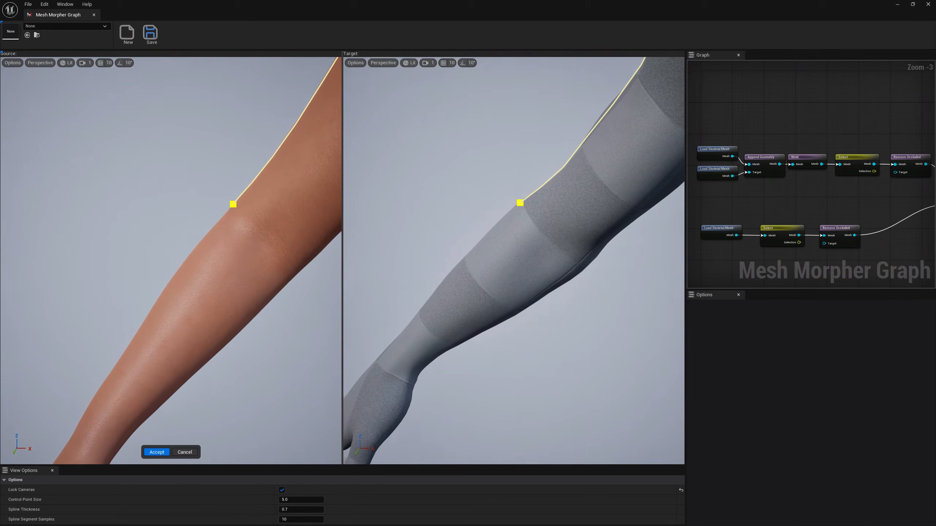
key(s)
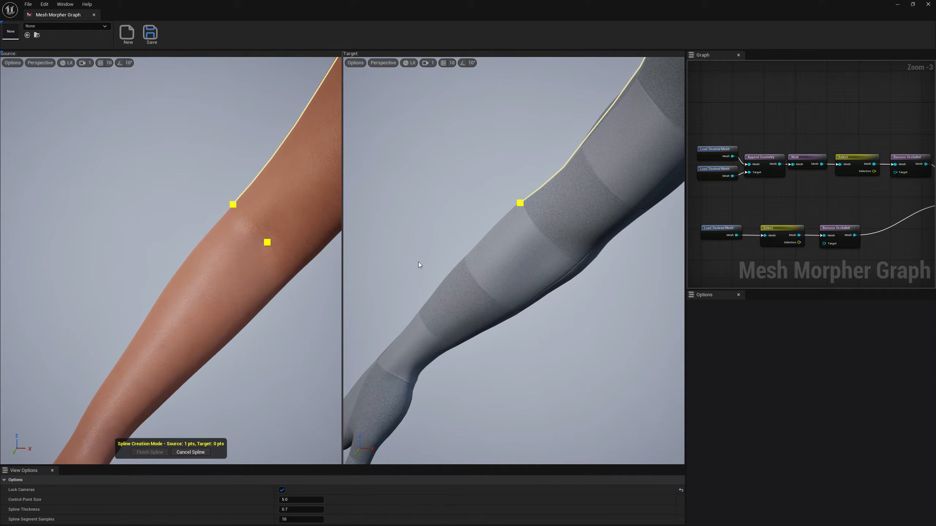
right_drag(168, 375, 157, 396)
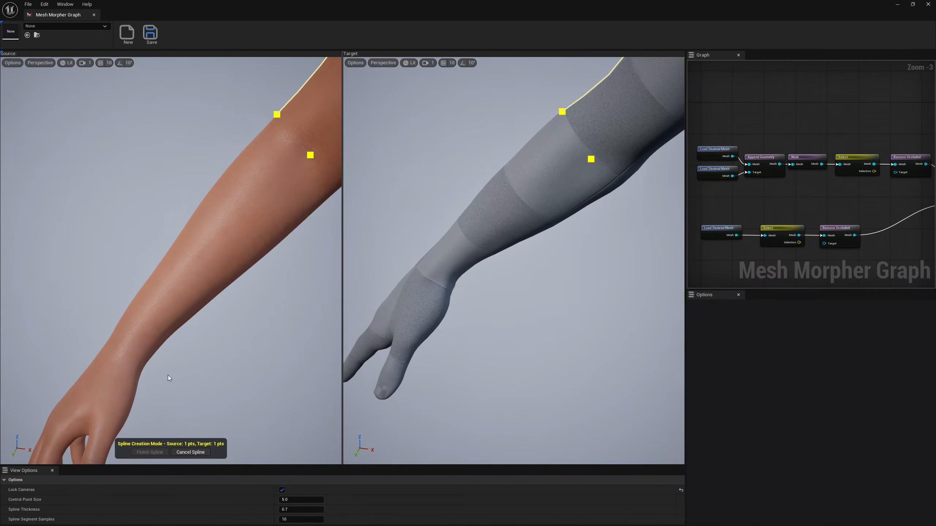
click(126, 361)
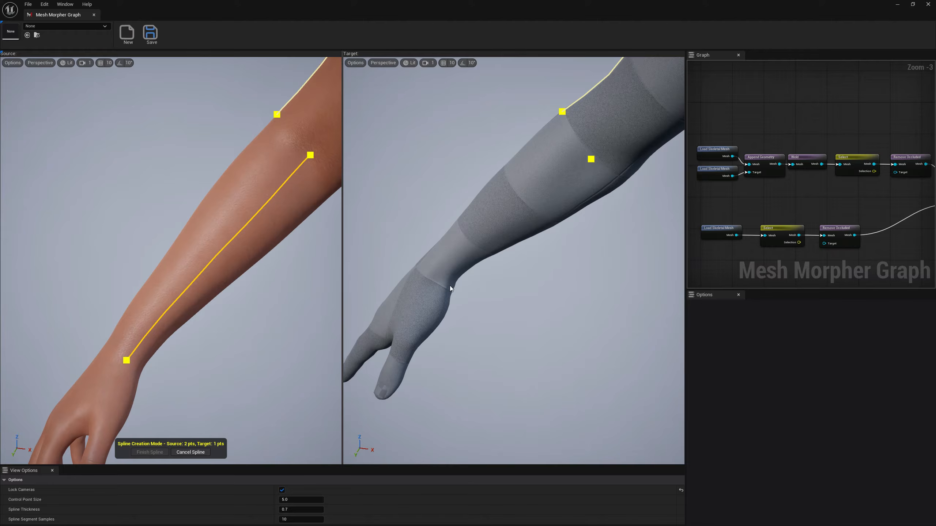
click(435, 272)
right_drag(371, 310, 400, 365)
right_drag(225, 273, 241, 299)
key(Return)
Step: Unlock the cameras and frame the back of the source hand and the target hand separately
right_drag(313, 297, 398, 313)
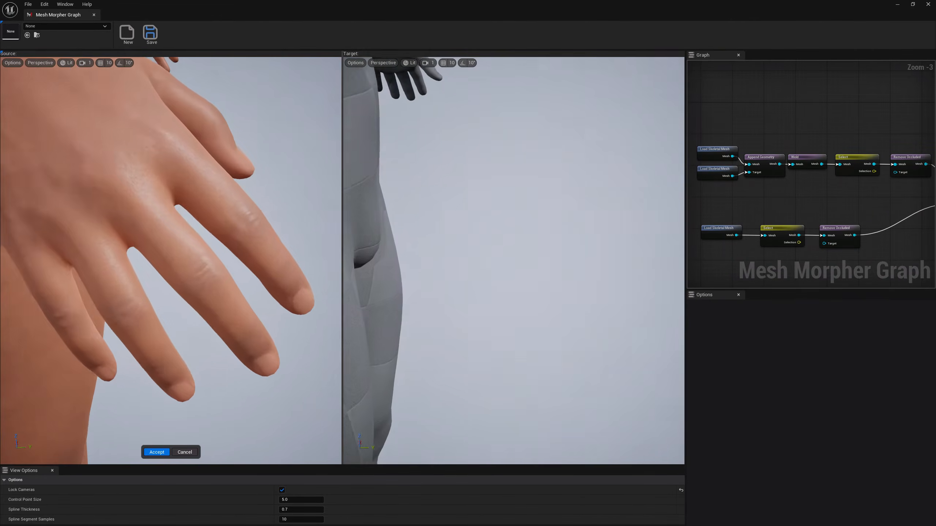
right_drag(324, 280, 329, 296)
click(283, 492)
mouse_move(439, 368)
right_down()
mouse_move(413, 361)
mouse_move(420, 391)
mouse_move(416, 372)
mouse_move(441, 369)
right_up()
right_drag(198, 321, 215, 308)
mouse_move(454, 332)
right_down()
mouse_move(451, 356)
mouse_move(453, 346)
right_up()
right_drag(154, 310, 124, 312)
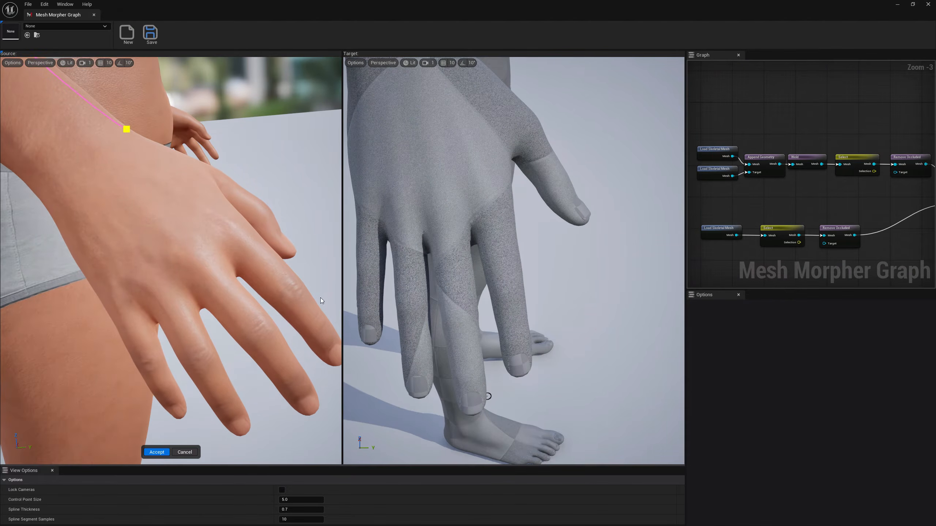
right_drag(401, 328, 390, 309)
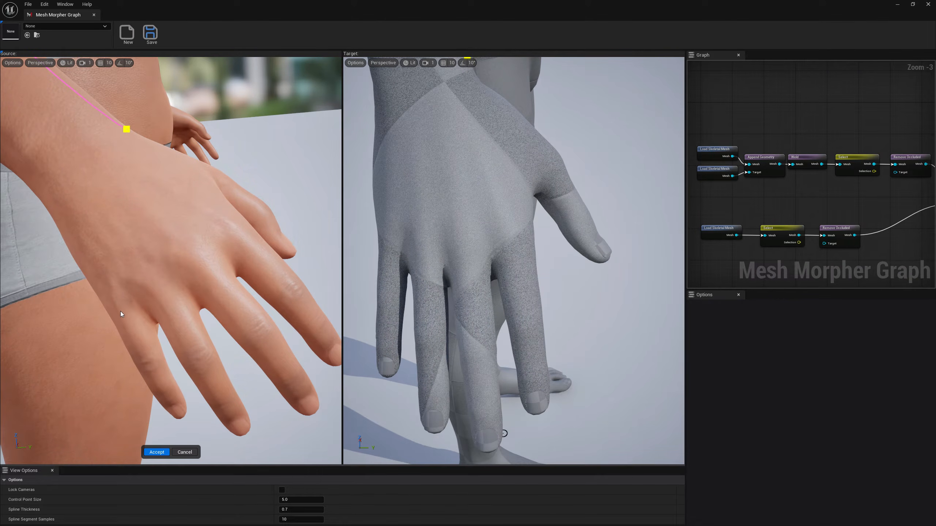
Step: Create a matching four-point spline along the little finger from knuckle to tip on the source and target hands
key(s)
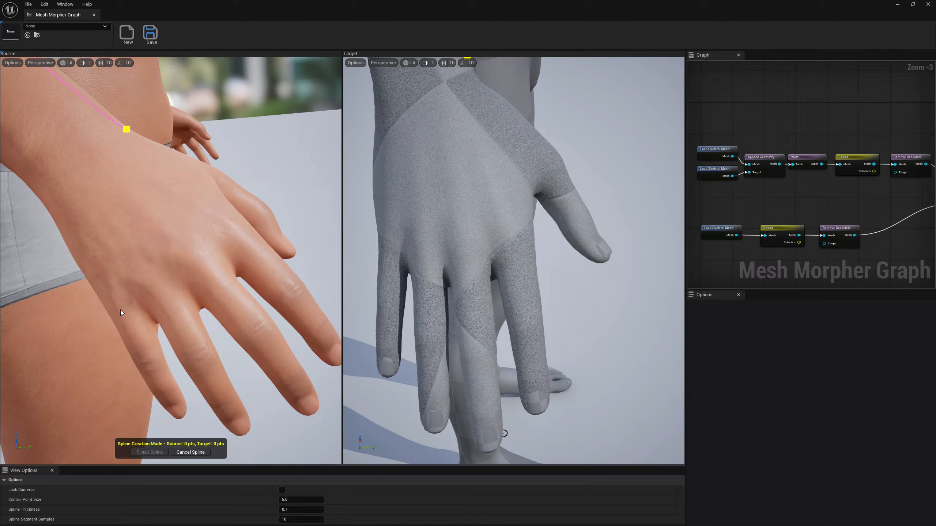
click(116, 307)
click(146, 367)
click(388, 303)
click(164, 397)
click(387, 337)
click(179, 416)
click(385, 374)
key(Return)
Step: Create a matching four-point spline along the ring finger from knuckle to tip on the source and target hands
key(s)
click(160, 292)
click(424, 247)
click(200, 357)
click(428, 338)
click(222, 401)
click(432, 387)
click(242, 429)
click(432, 431)
key(Return)
Step: Trace the middle finger from knuckle to tip with four matching spline points on the source and target hands
click(146, 230)
click(463, 243)
click(189, 294)
click(476, 335)
click(224, 348)
click(483, 391)
click(252, 389)
click(488, 449)
Step: Trace the index finger from knuckle to tip with four matching spline points on both hands and finish the spline
click(510, 234)
click(240, 260)
click(528, 319)
click(268, 301)
click(533, 369)
click(294, 341)
click(541, 413)
key(Return)
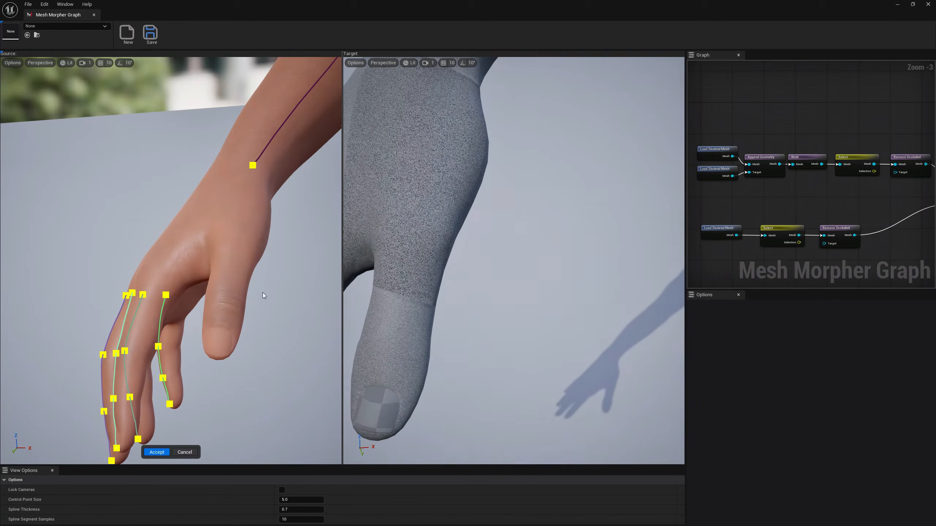
Step: Trace the thumb towards its tip with matching spline points on the source and target hands
click(239, 255)
click(425, 248)
click(217, 355)
click(400, 320)
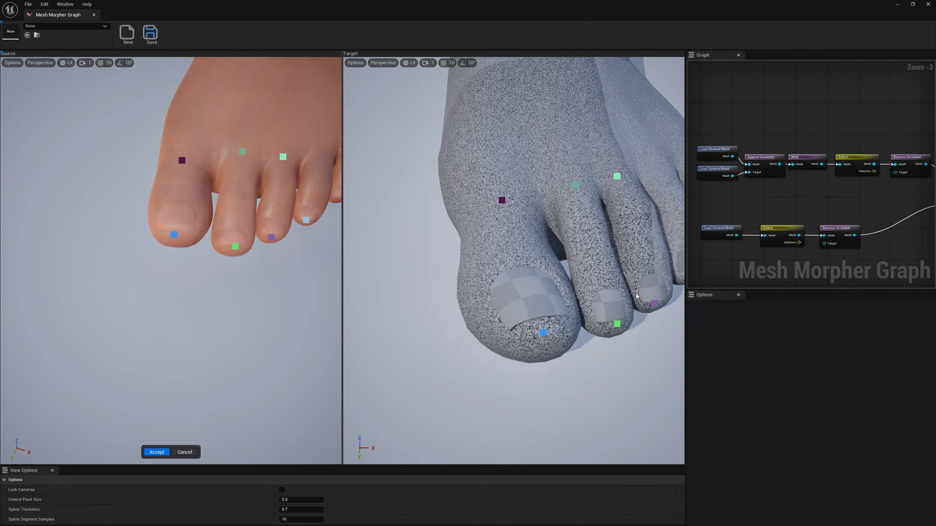
Step: Place matching landmarks at the base of the little toe on the source and target feet
click(287, 139)
click(562, 169)
right_drag(279, 235, 279, 177)
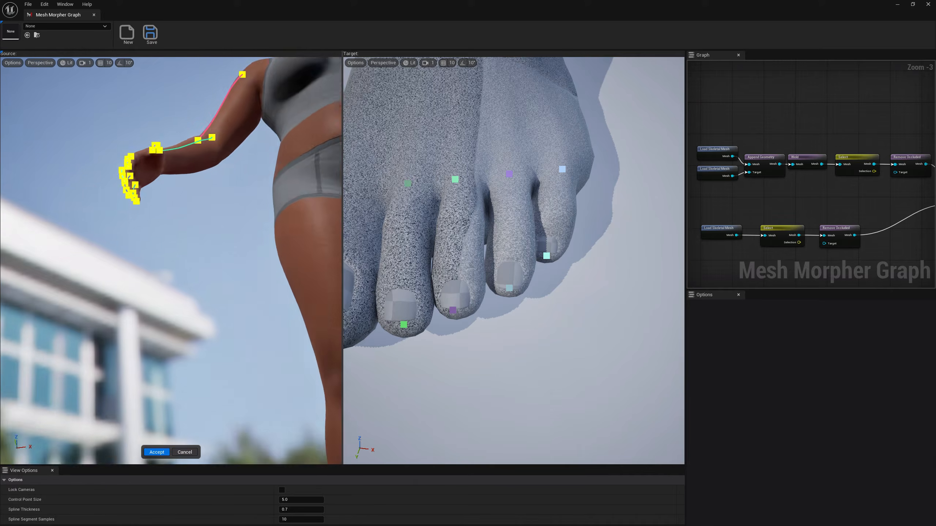
right_drag(171, 261, 193, 380)
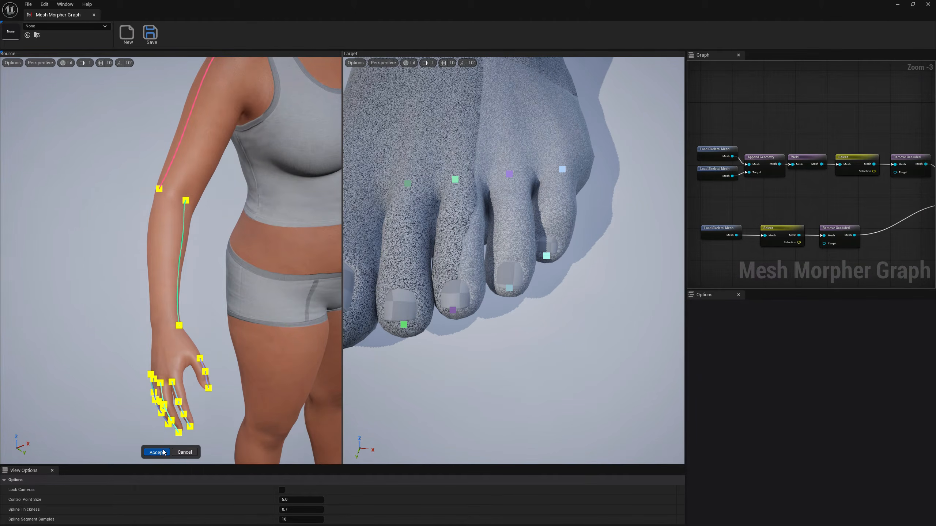
Step: Accept the placed landmarks and save the graph as Graph_wrapwrap_daz, overwriting the existing asset
click(195, 452)
right_drag(857, 158, 729, 210)
double_click(763, 206)
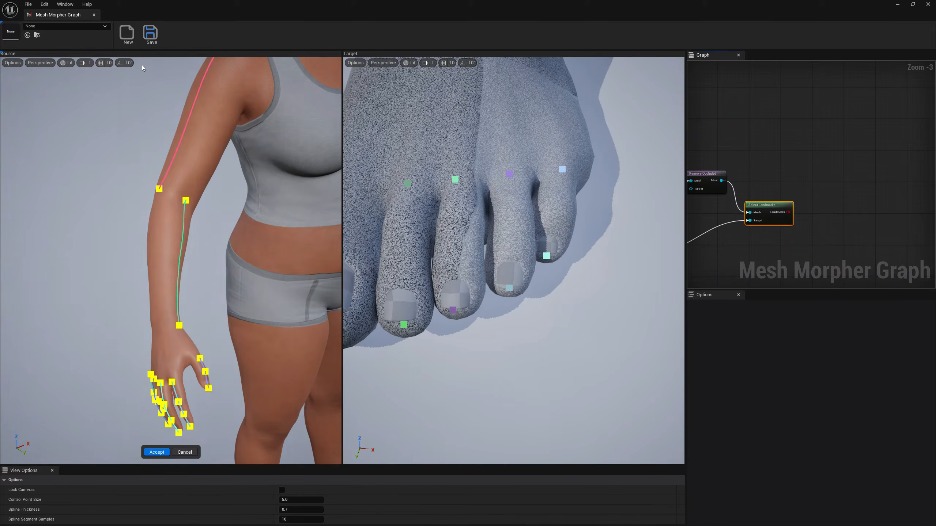
click(151, 34)
click(510, 266)
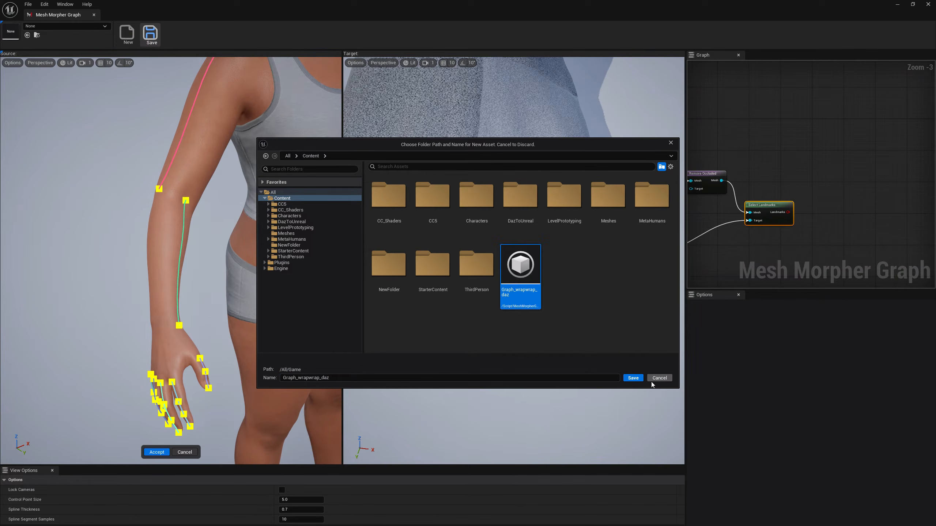
click(637, 380)
click(501, 279)
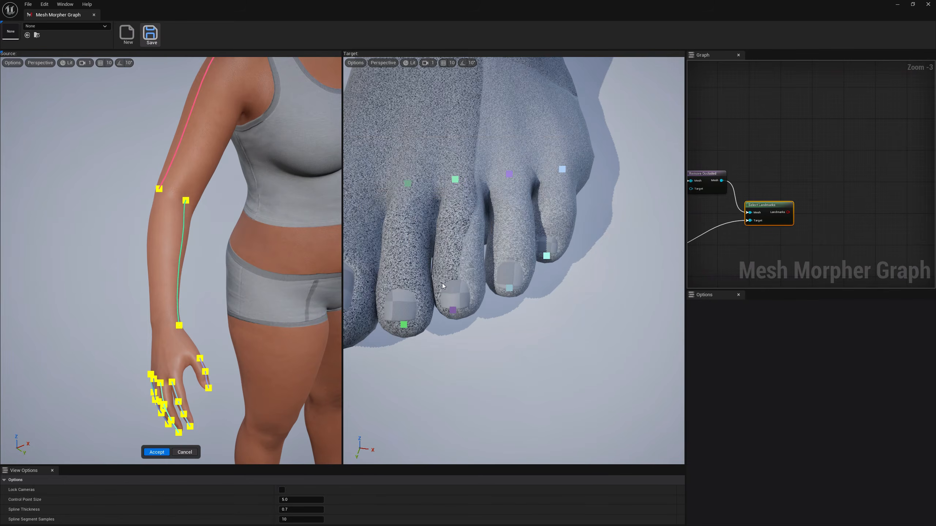
click(492, 350)
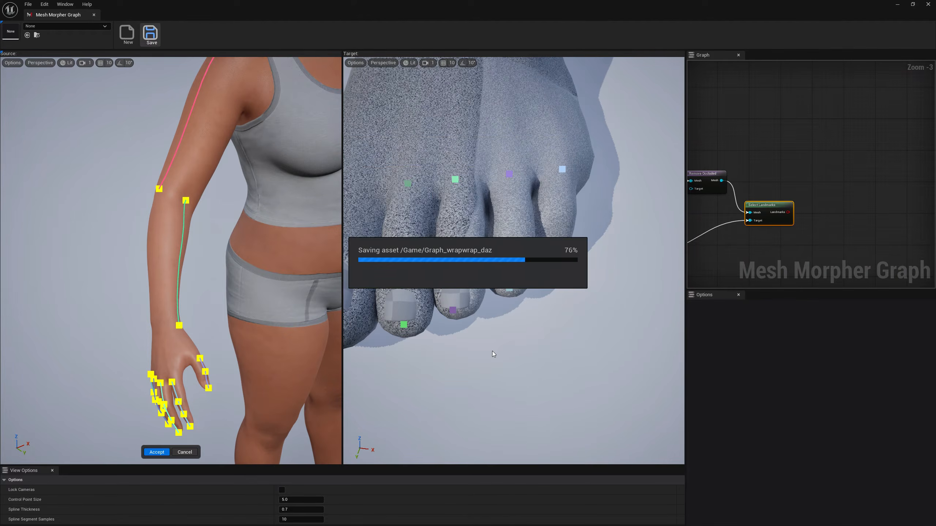
click(906, 168)
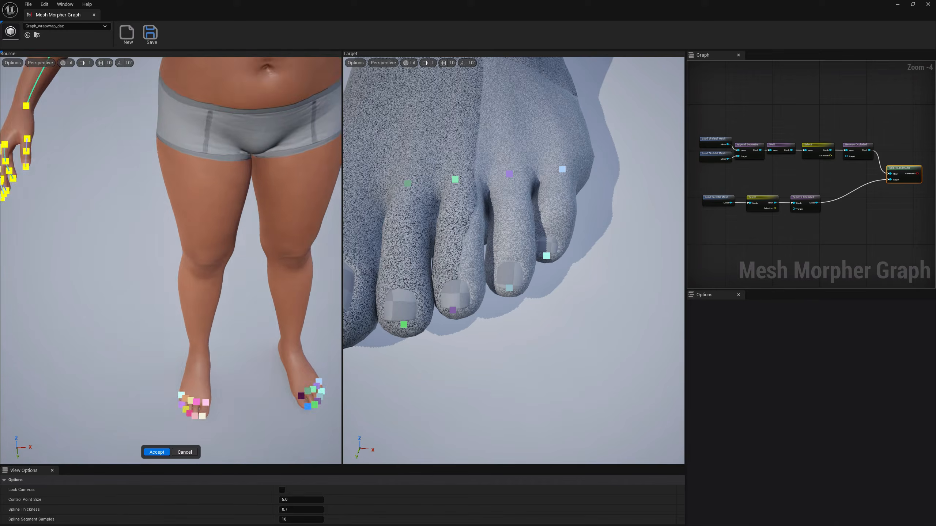
Step: Add a Rigid Fit node, connect the cleaned source mesh, target mesh and selected landmarks to it, and run the fit
right_drag(786, 232, 814, 209)
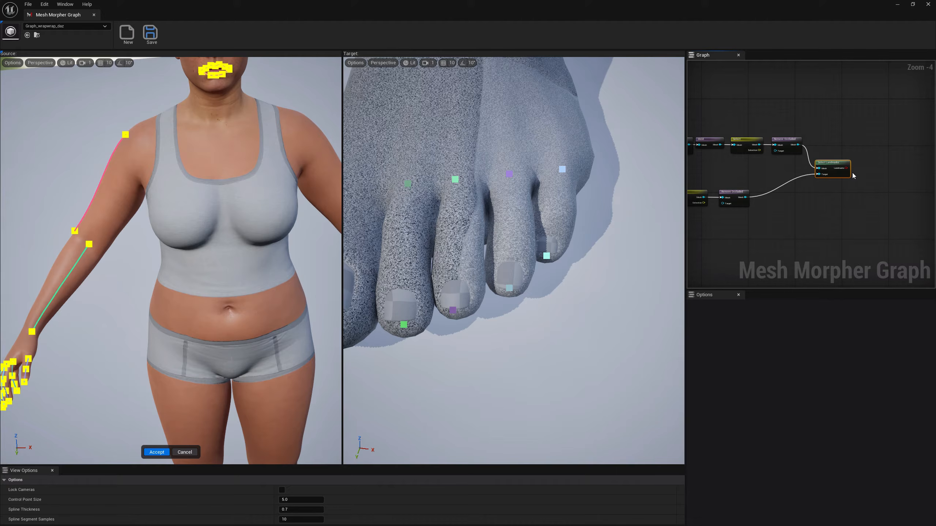
drag(850, 170, 878, 155)
text(rigi)
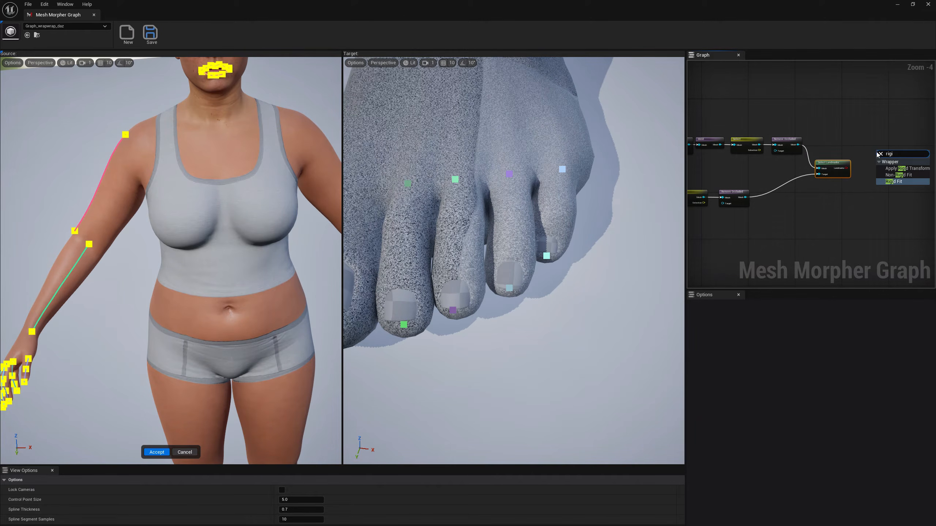
key(Return)
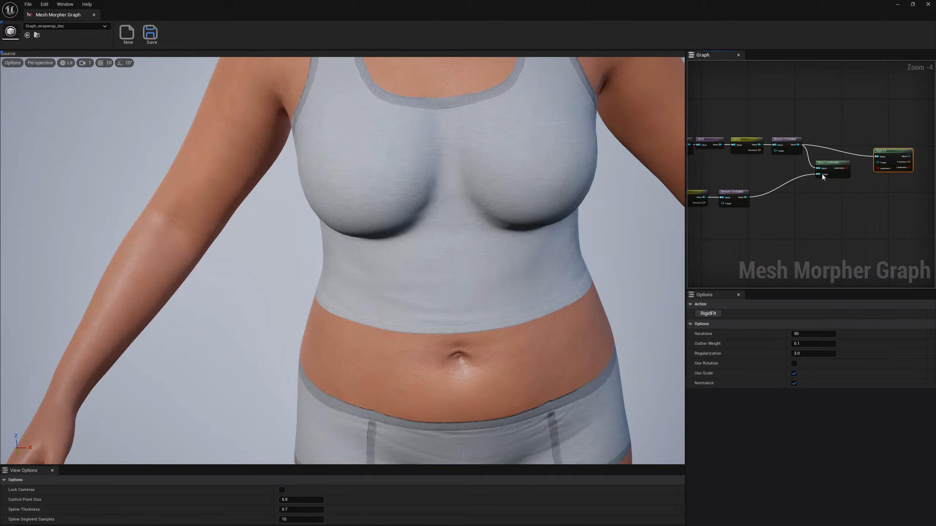
drag(743, 199, 880, 170)
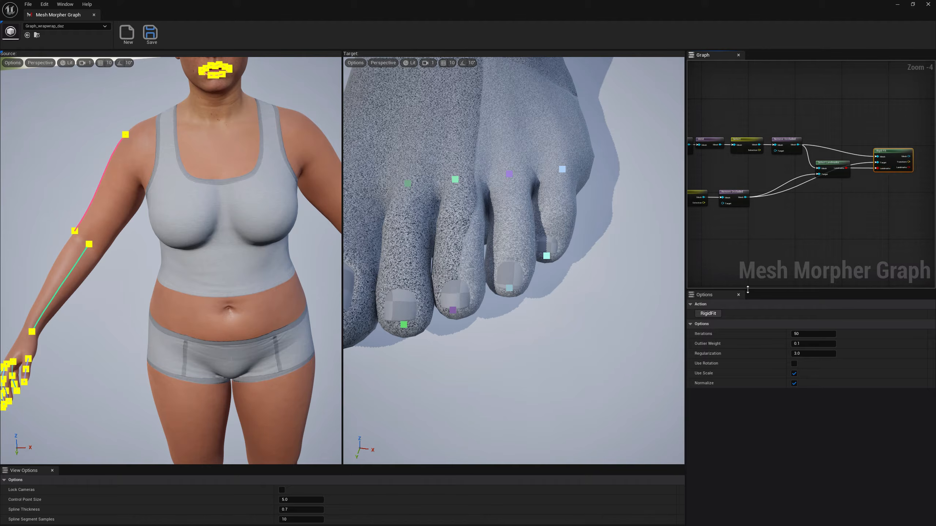
click(705, 314)
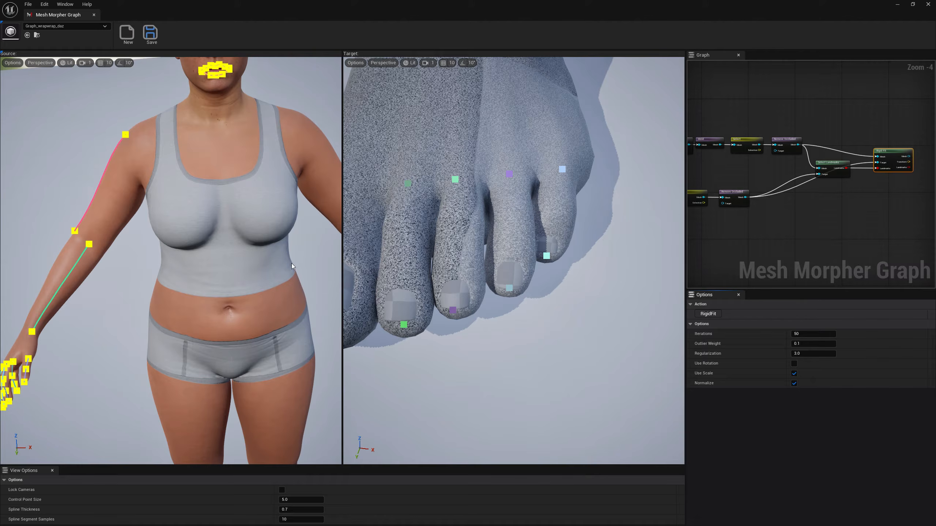
Step: Compare the rigidly fitted source body with the target body from the front
mouse_move(286, 264)
right_down()
mouse_move(285, 292)
mouse_move(285, 207)
mouse_move(286, 263)
right_up()
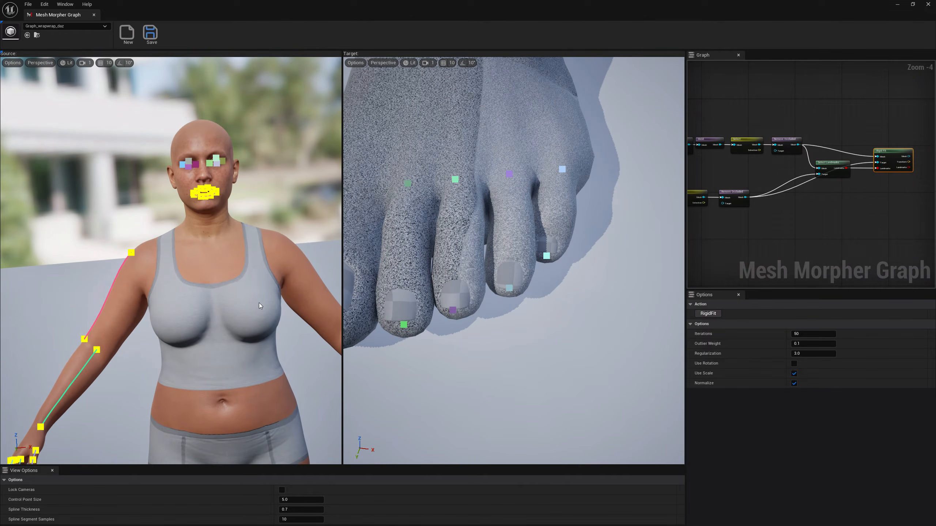
right_drag(259, 306, 252, 301)
right_drag(332, 284, 334, 313)
key(s)
right_drag(413, 284, 652, 196)
key(w)
key(s)
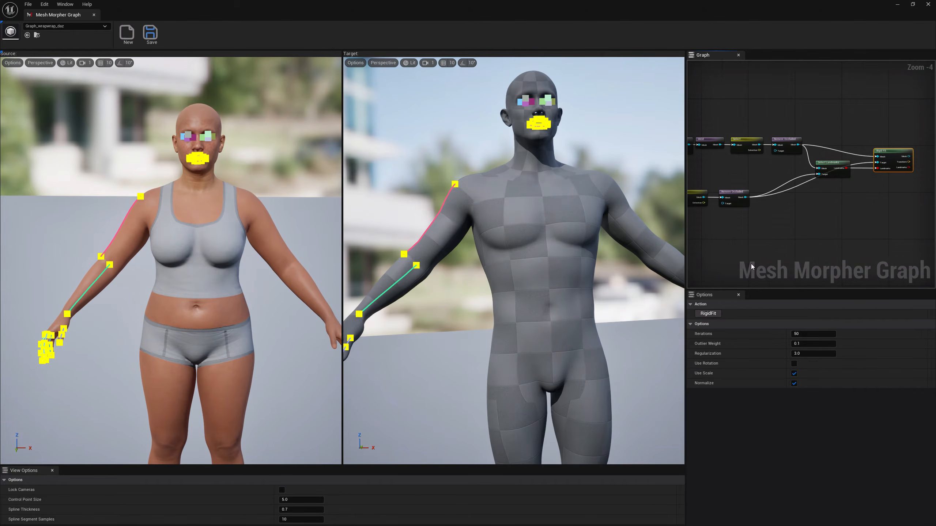
Step: Add a Non-Rigid Fit node fed by the Rigid Fit node's mesh output and place it below that node
right_drag(752, 266, 725, 261)
drag(685, 253, 653, 248)
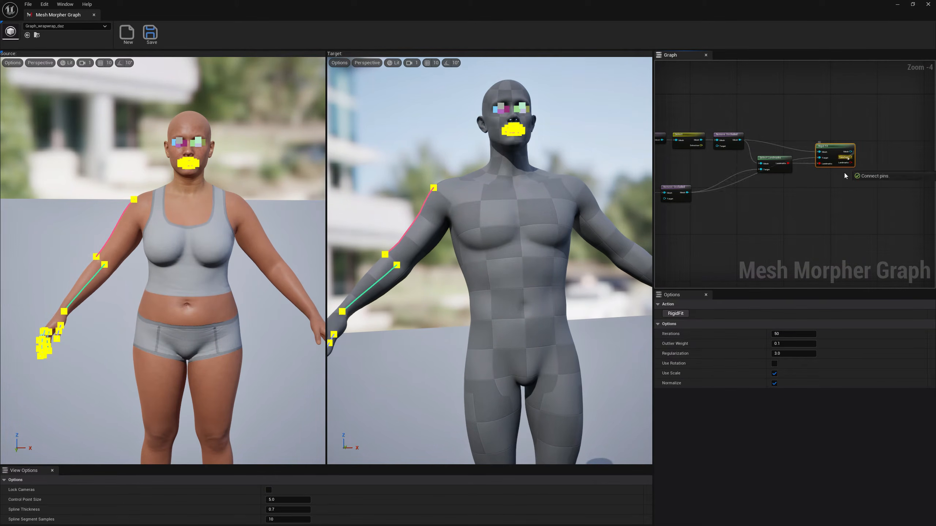
drag(845, 176, 804, 219)
text(nonr)
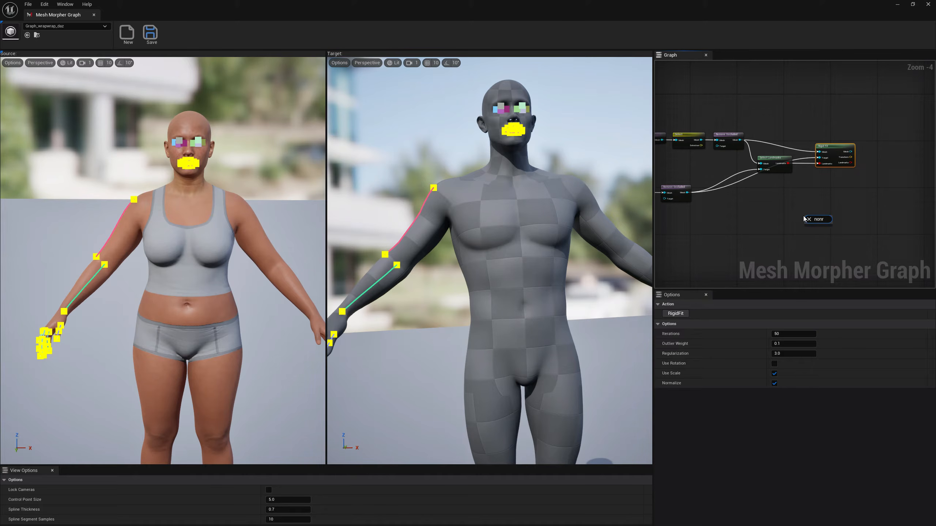
click(834, 234)
drag(822, 222, 819, 211)
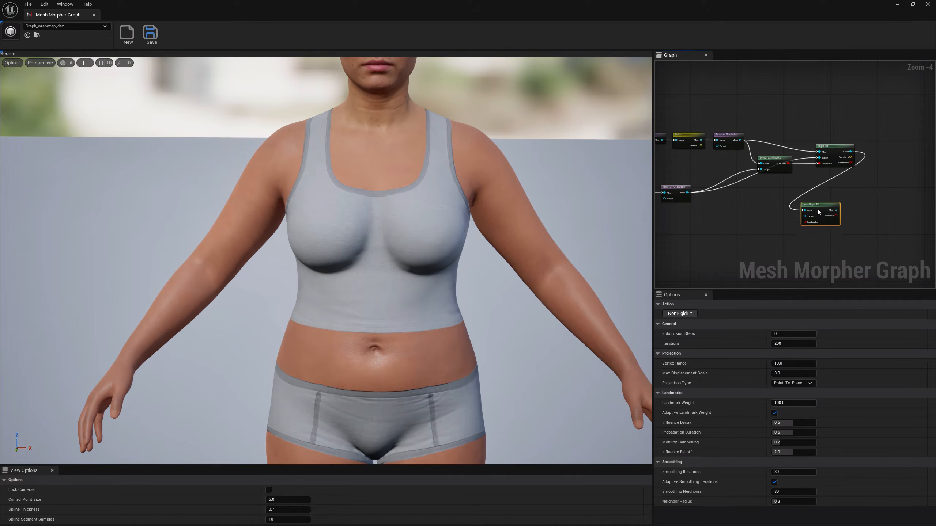
Step: Connect the cleaned target mesh and the Rigid Fit landmarks to the Non-Rigid Fit node and run it
drag(687, 193, 810, 217)
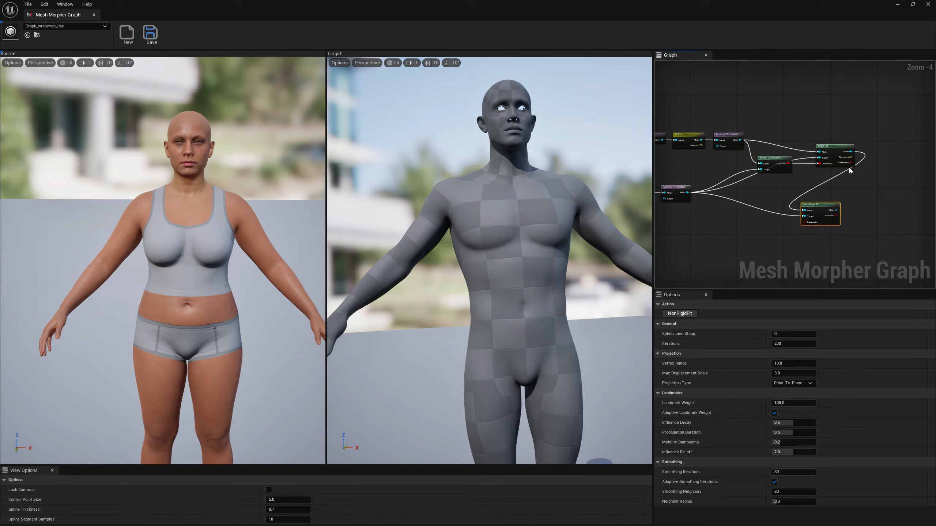
drag(849, 167, 805, 222)
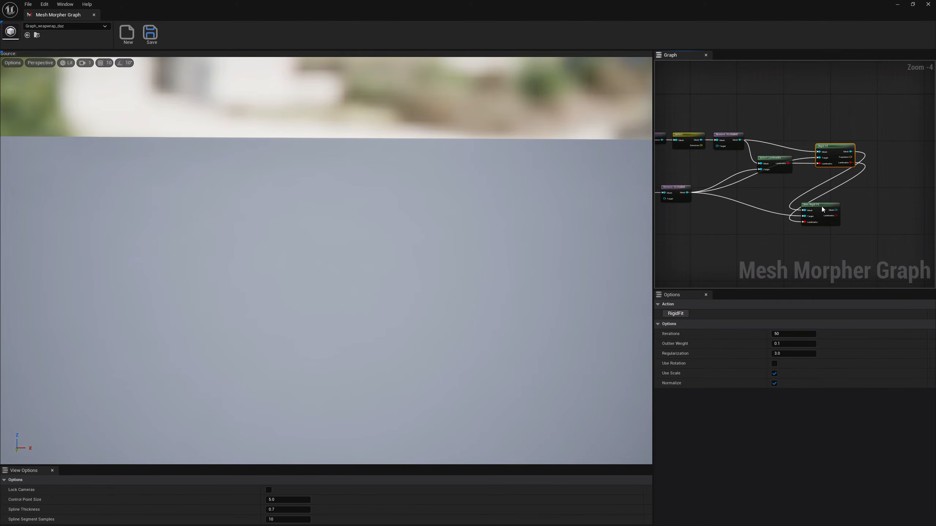
click(822, 207)
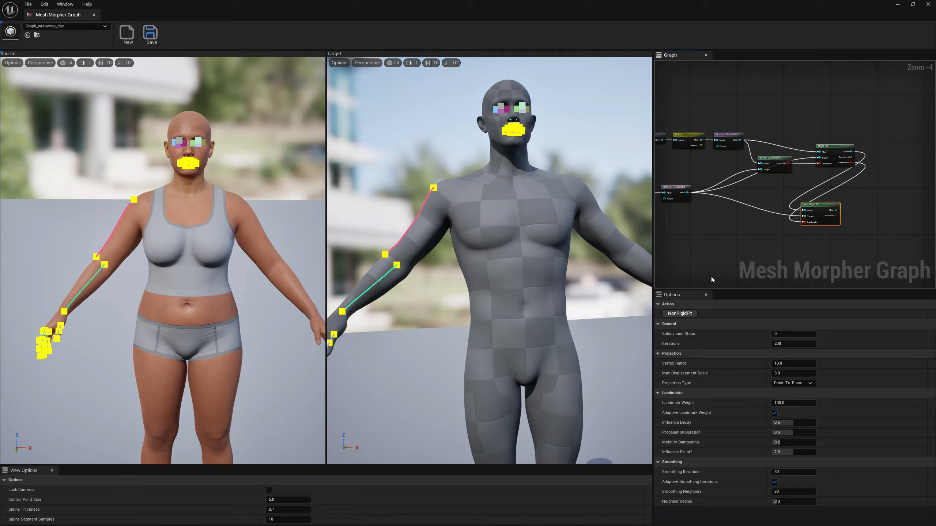
click(678, 312)
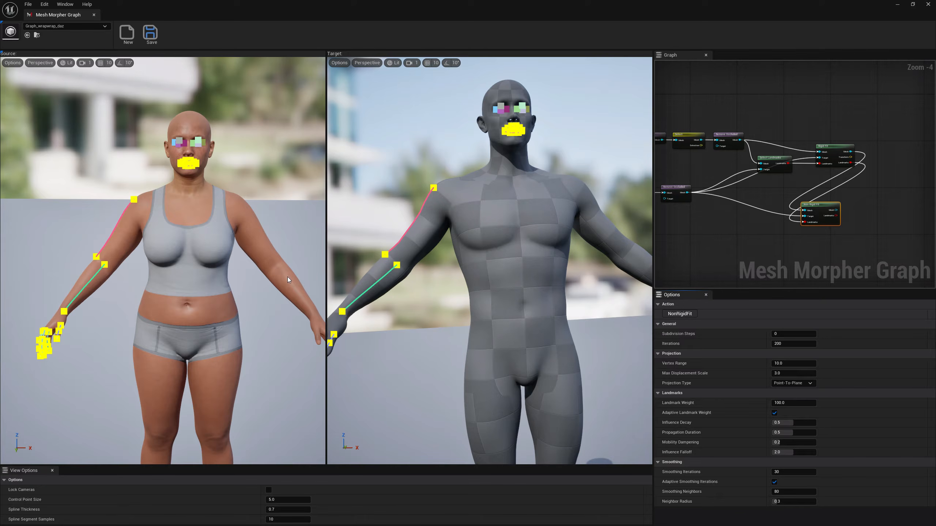
Step: Examine the non-rigidly fitted source mesh up close, including its head and ear
right_drag(286, 277, 646, 266)
key(w)
key(w)
key(a)
key(s)
key(a)
key(w)
key(a)
key(d)
key(a)
key(w)
right_drag(258, 277, 229, 266)
key(a)
key(s)
key(d)
key(w)
key(w)
key(d)
key(w)
key(w)
key(s)
key(d)
key(w)
key(s)
key(s)
key(a)
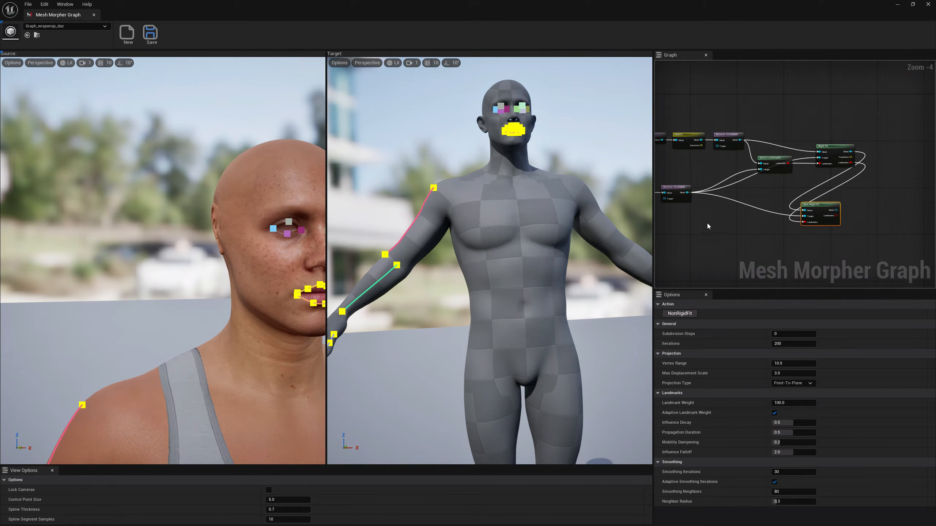
Step: Reopen the Select Landmarks node and add matching landmarks at the top and lobe of the right ear on both meshes
right_drag(737, 168, 780, 169)
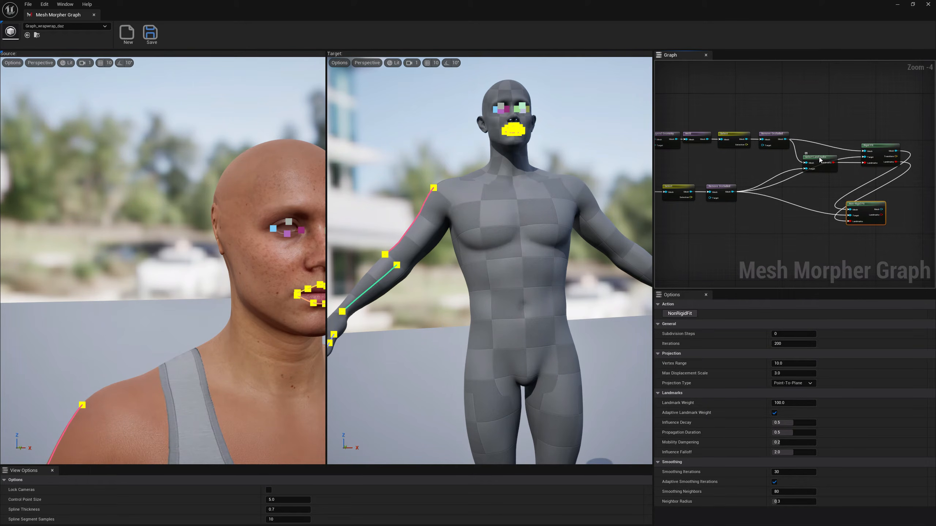
click(818, 157)
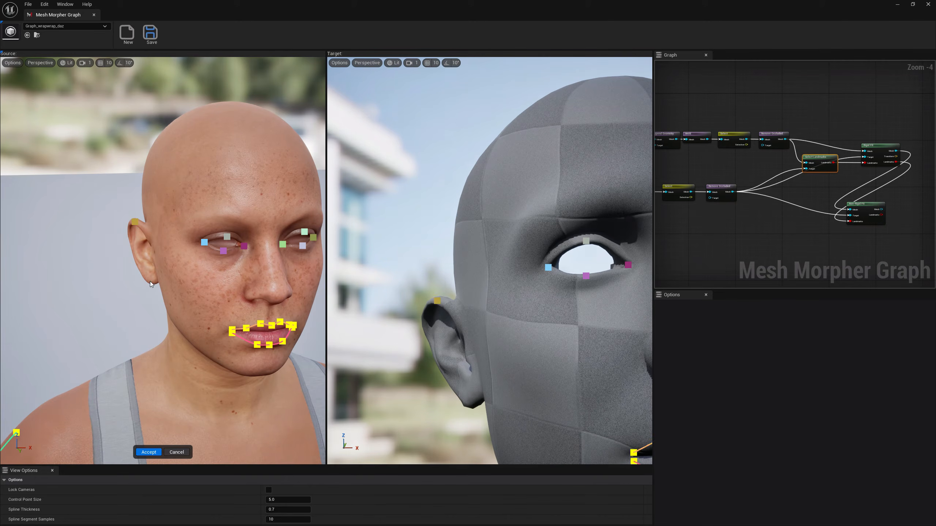
alt+drag(201, 356, 146, 355)
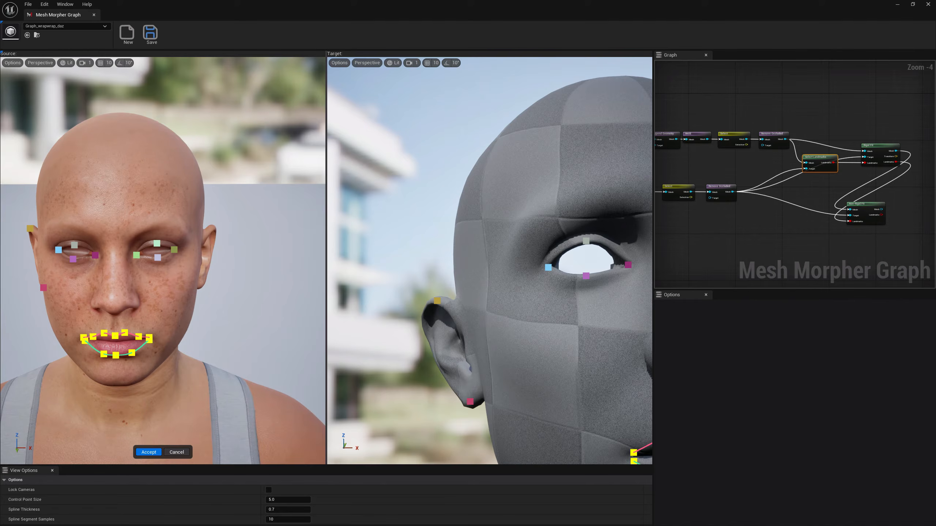
Step: Add matching landmarks at the top and lobe of the left ear on both meshes and accept the landmarks
alt+drag(433, 308, 602, 242)
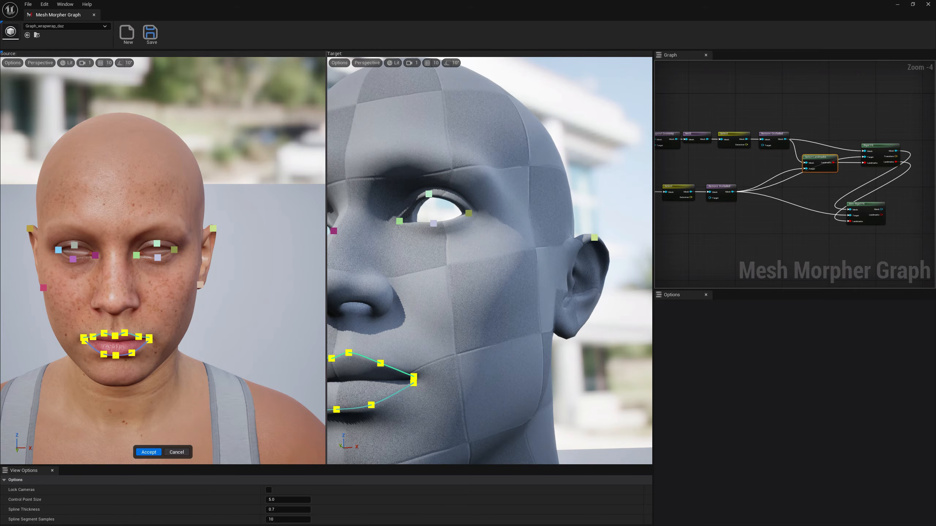
right_drag(442, 313, 498, 354)
key(s)
key(s)
right_drag(143, 378, 133, 409)
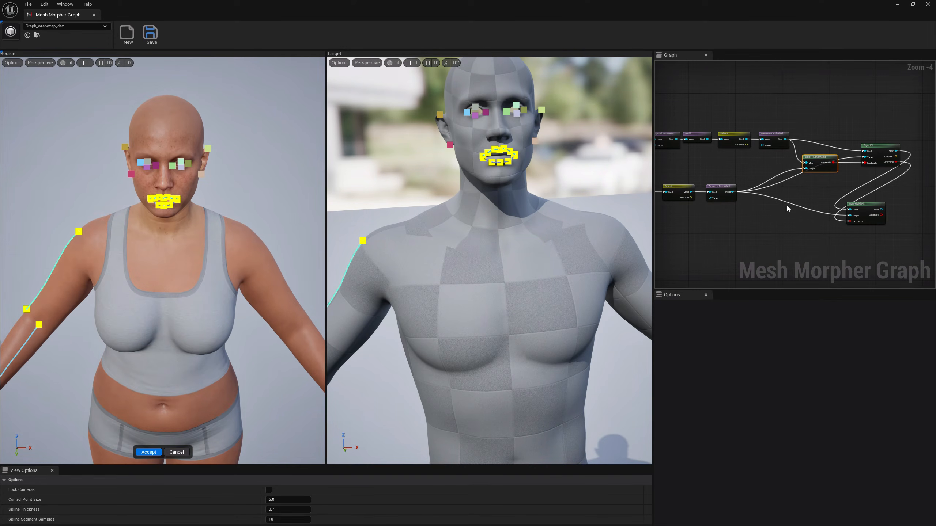
click(161, 451)
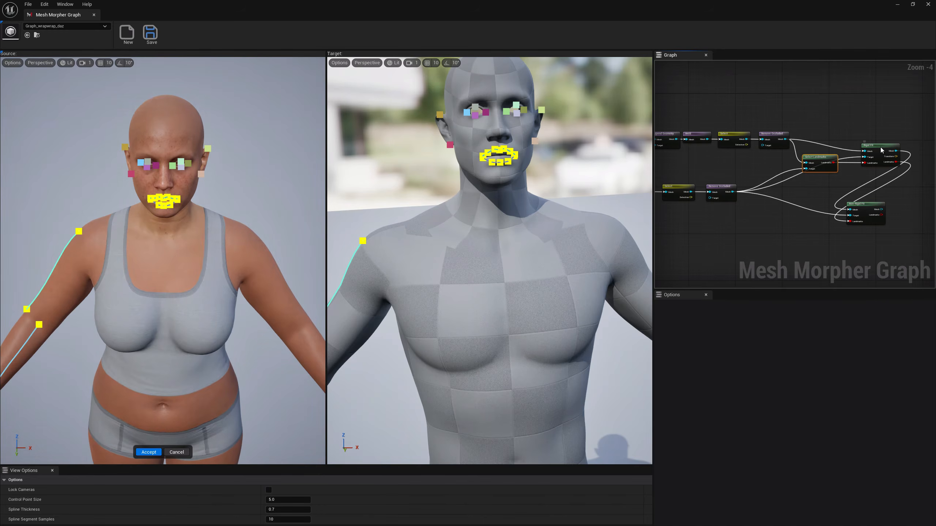
Step: Rerun the Rigid Fit and then the Non-Rigid Fit with the added ear landmarks
click(880, 147)
click(676, 314)
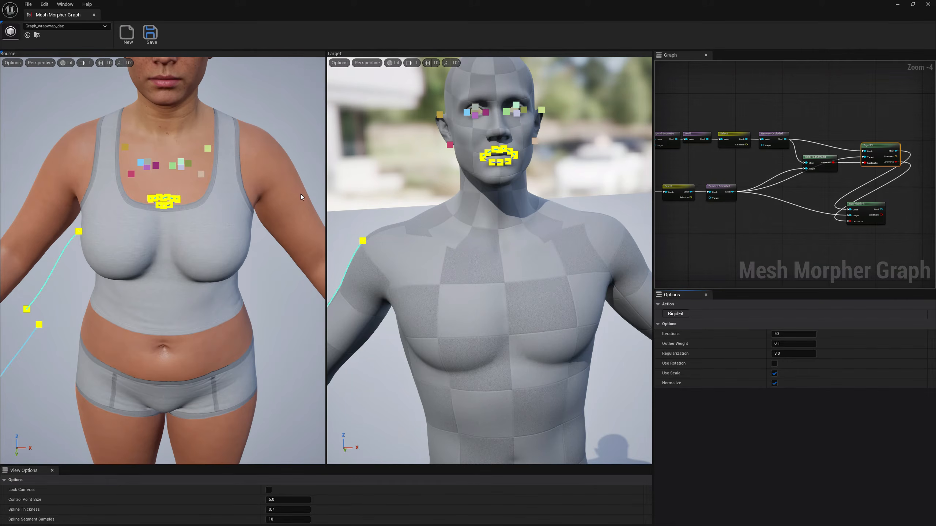
click(870, 207)
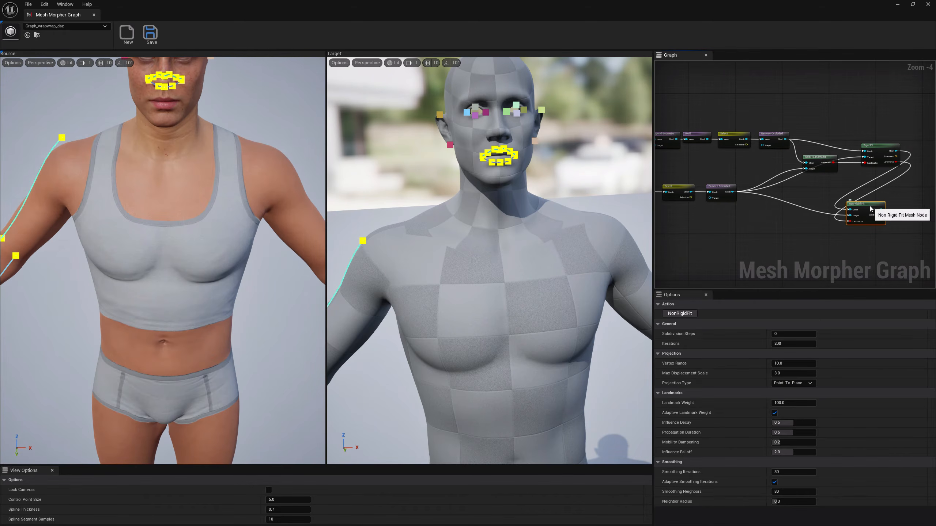
click(688, 316)
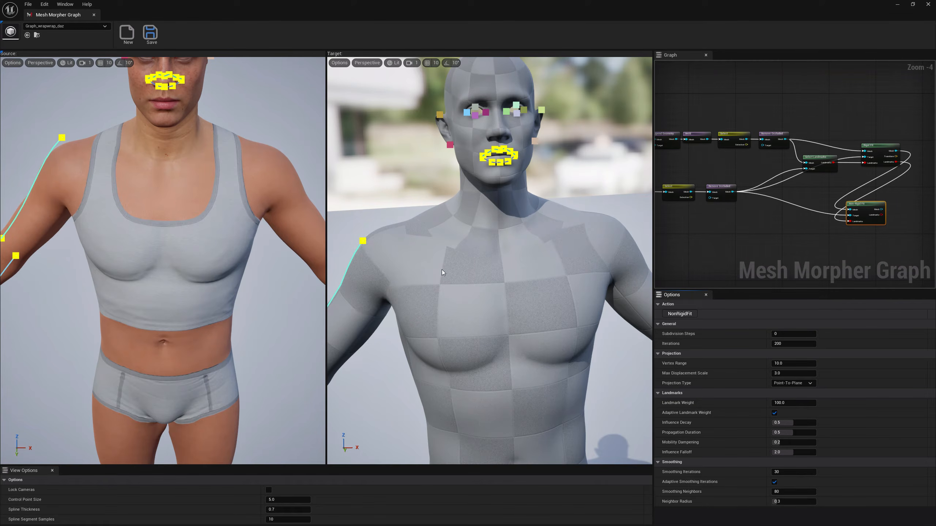
Step: Examine the refitted source mesh up close and compare its inner thighs with the target's
right_drag(206, 273, 178, 243)
key(w)
key(w)
key(a)
key(w)
key(d)
key(s)
key(a)
key(a)
key(s)
key(s)
key(d)
key(d)
key(w)
right_drag(416, 296, 449, 237)
key(a)
key(w)
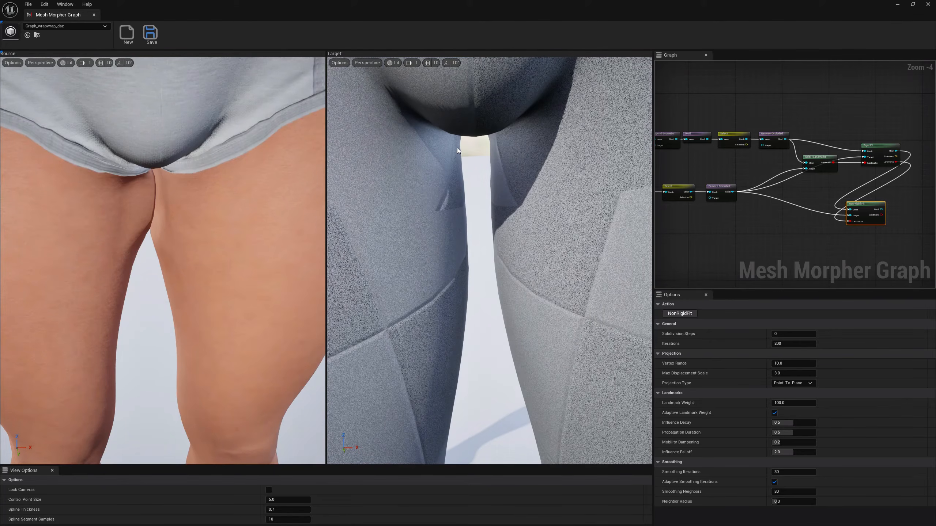
key(w)
Step: Examine the armpit area of the fitted source mesh and compare it with the target's underarm
mouse_move(261, 211)
right_down()
mouse_move(258, 159)
mouse_move(243, 207)
mouse_move(236, 155)
mouse_move(214, 206)
mouse_move(221, 210)
mouse_move(166, 199)
mouse_move(111, 207)
mouse_move(277, 210)
mouse_move(243, 206)
mouse_move(255, 204)
right_up()
key(s)
key(w)
key(w)
key(s)
key(s)
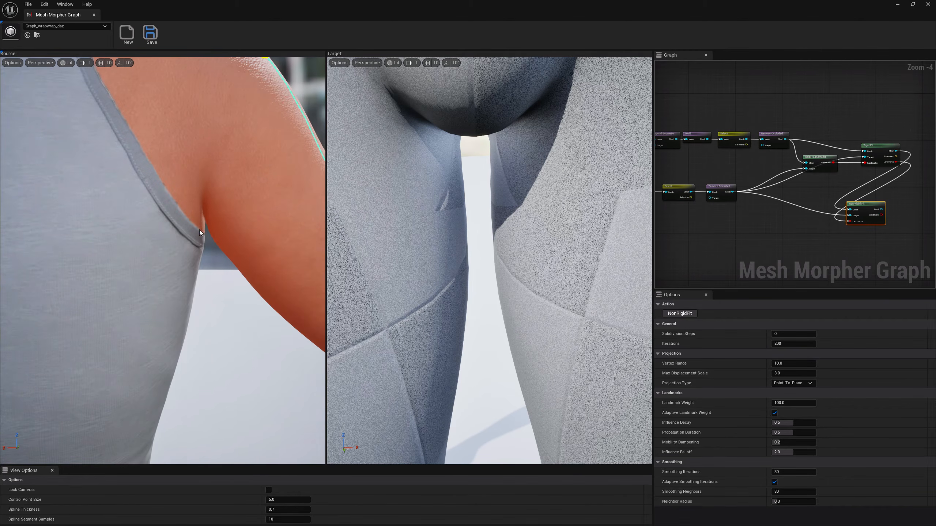
key(s)
right_drag(391, 271, 369, 174)
key(d)
right_drag(287, 281, 63, 213)
key(s)
key(s)
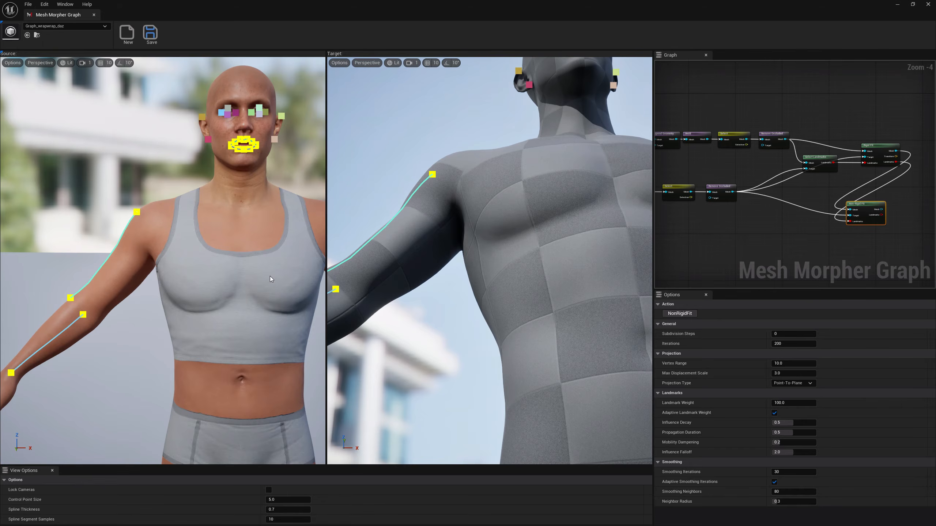
Step: Inspect the fitted face and whole body of the source mesh, and review the node graph
mouse_move(269, 279)
right_down()
mouse_move(278, 230)
mouse_move(300, 217)
mouse_move(264, 281)
right_up()
key(w)
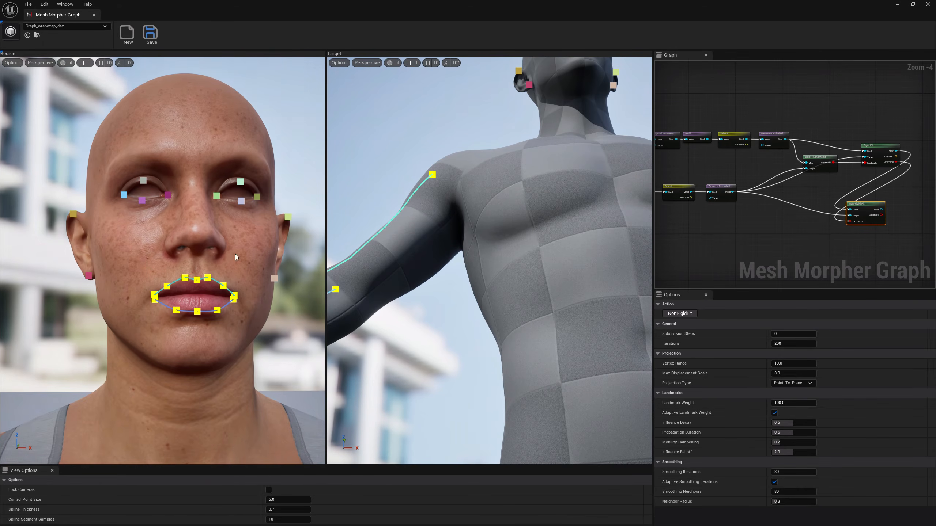
right_drag(720, 260, 773, 258)
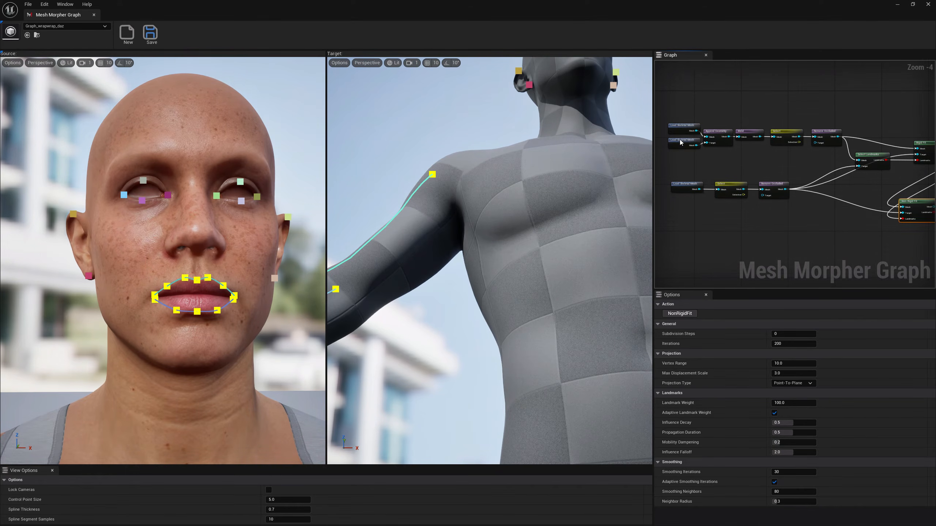
key(s)
right_drag(253, 280, 237, 334)
key(s)
key(d)
right_drag(255, 280, 232, 300)
key(a)
key(w)
right_drag(806, 201, 753, 191)
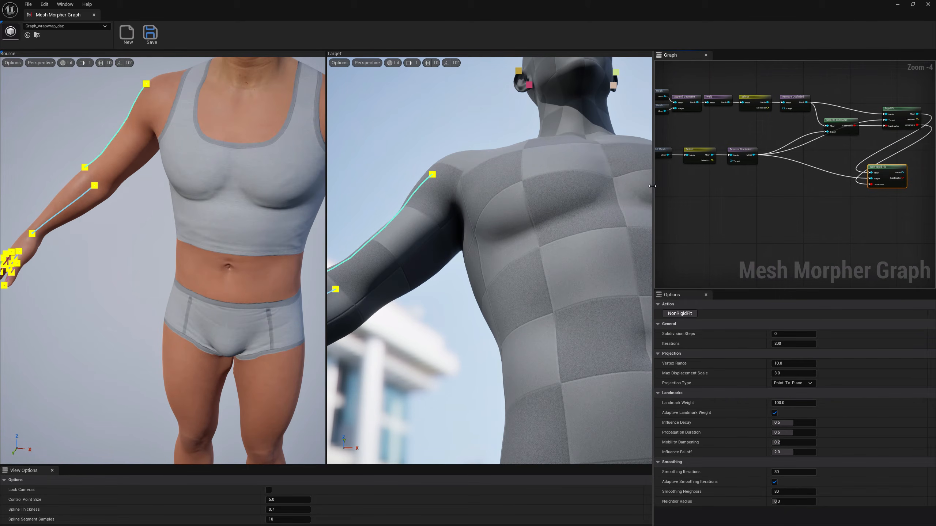
Step: Add an Apply Deltas node fed by the MetaHuman body's Load Skeletal Mesh node and place it beside the Non-Rigid Fit node
drag(665, 96, 865, 231)
right_drag(727, 204, 789, 232)
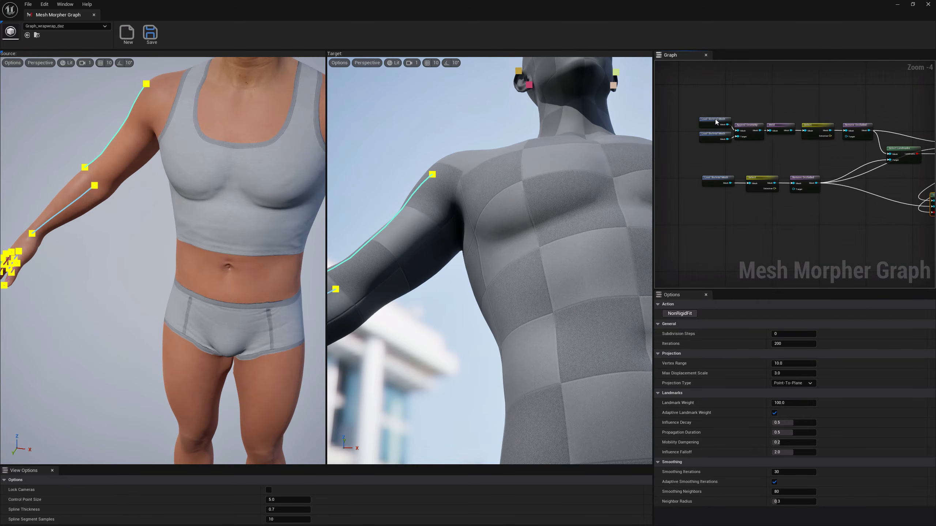
click(715, 120)
right_drag(755, 171, 712, 143)
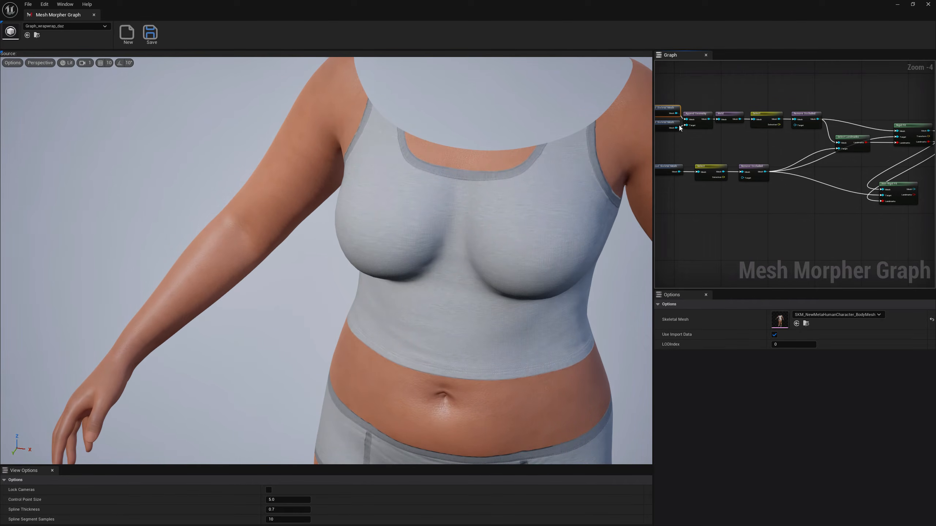
text(appl)
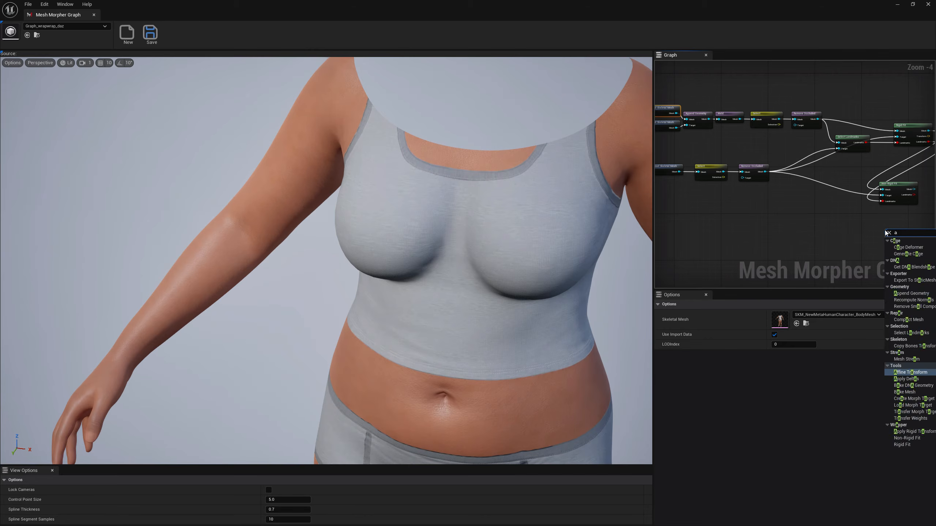
click(903, 247)
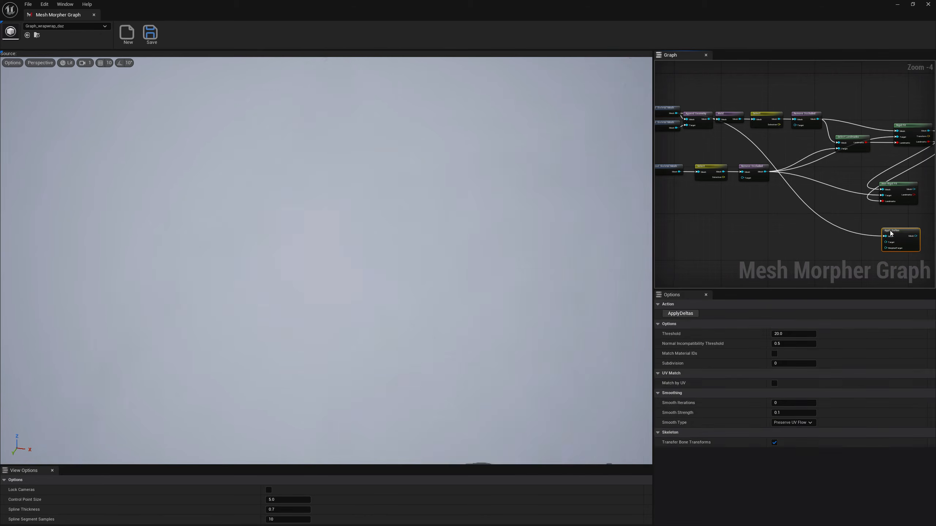
right_drag(882, 232, 743, 239)
drag(751, 242, 808, 223)
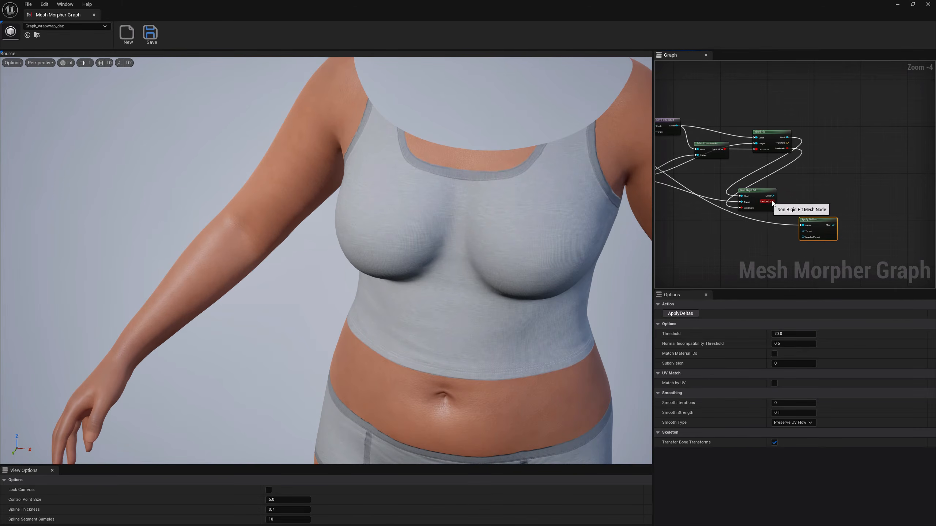
Step: Connect the source Remove Occluded mesh to the Apply Deltas Target and the Non-Rigid Fit mesh to its MorphedTarget
right_drag(800, 194, 843, 190)
right_drag(732, 156, 799, 168)
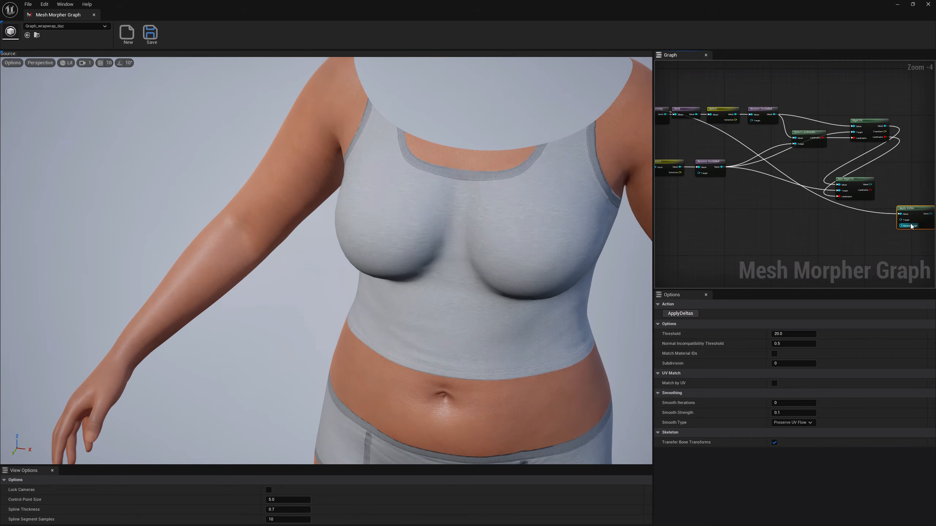
scroll(911, 226, up, 2)
drag(652, 211, 522, 215)
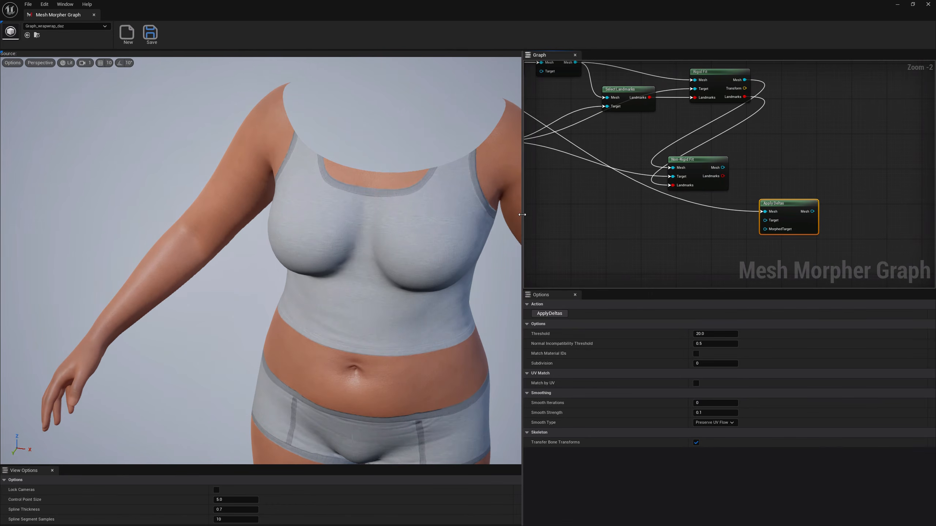
right_drag(778, 191, 800, 221)
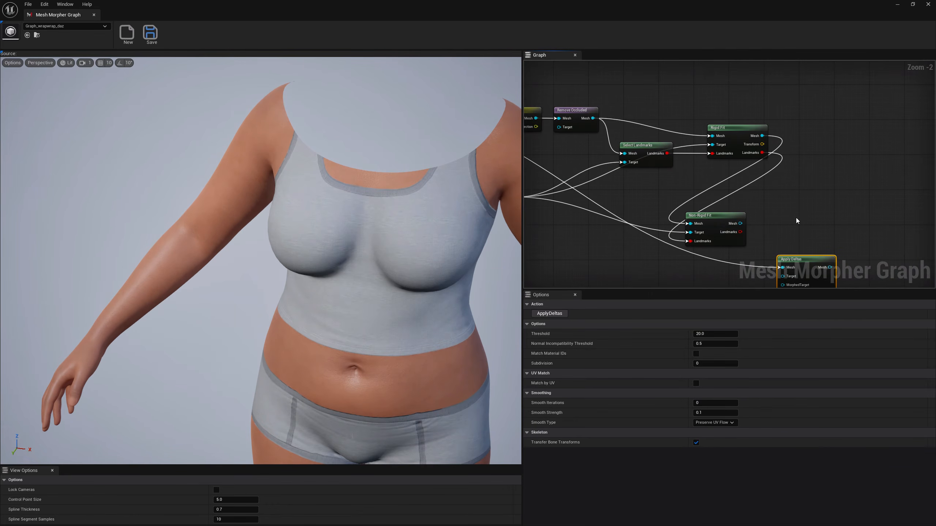
right_drag(620, 146, 630, 99)
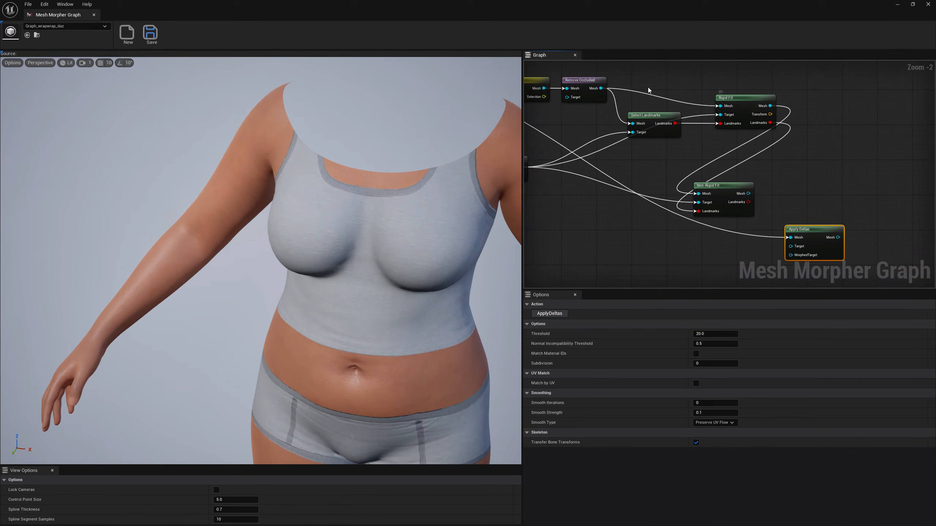
drag(601, 90, 793, 248)
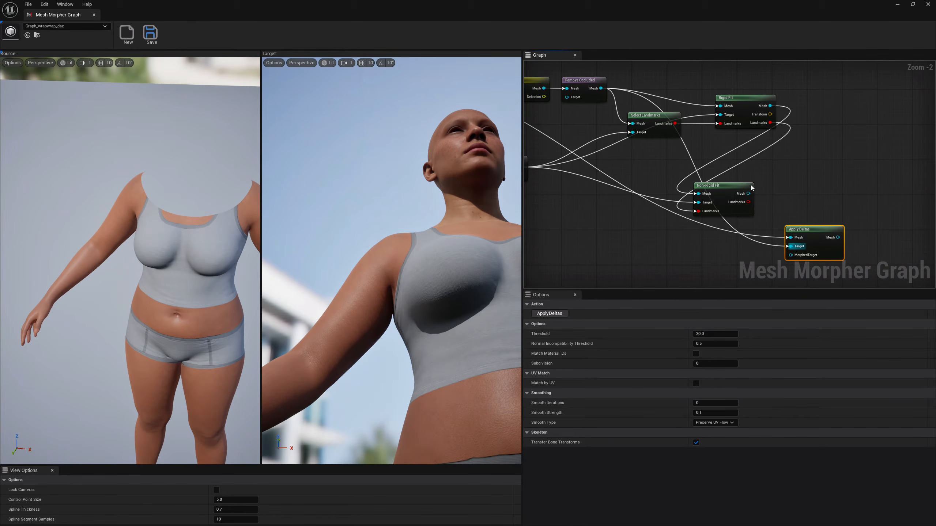
drag(748, 193, 792, 255)
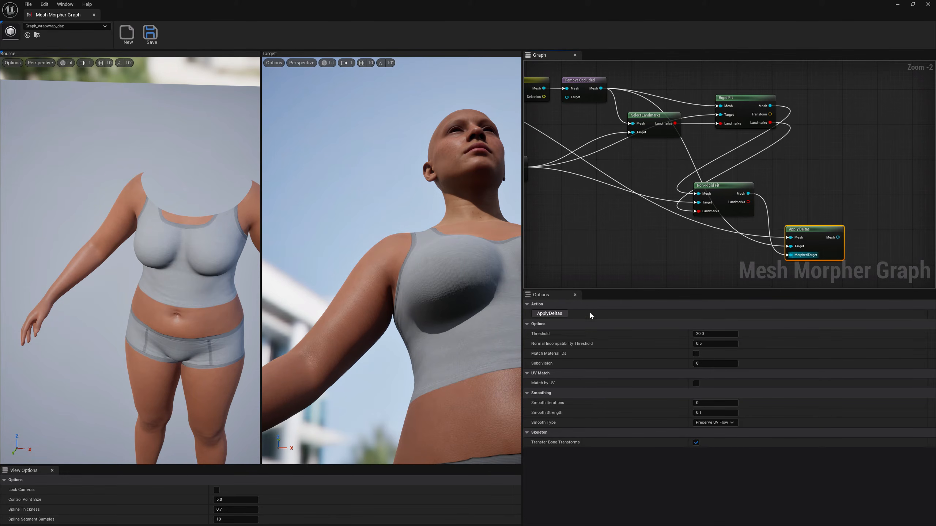
Step: Run Apply Deltas on the MetaHuman body mesh and inspect the reshaped body
click(556, 315)
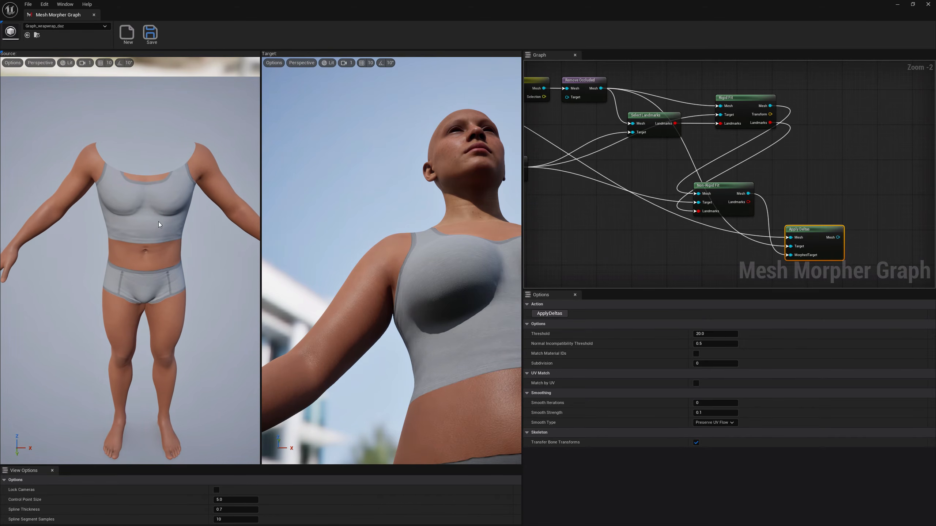
middle_drag(141, 206, 109, 204)
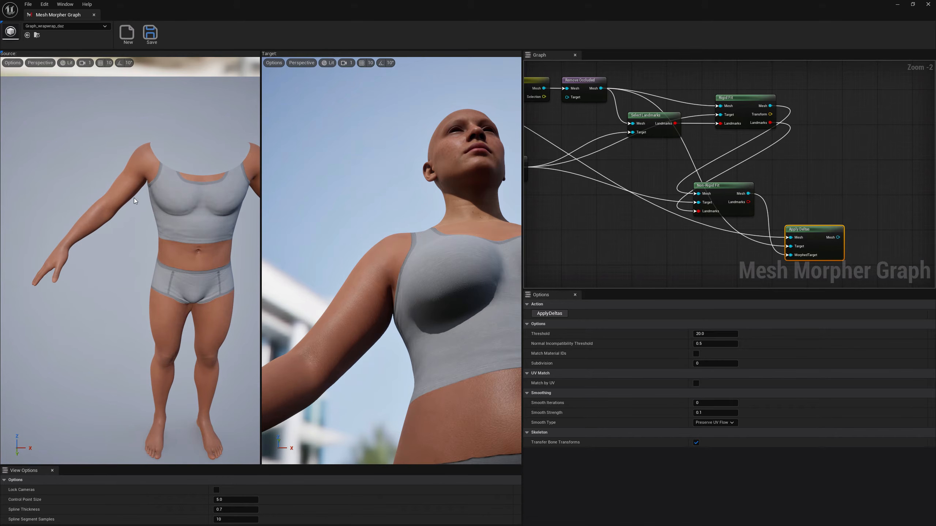
middle_drag(197, 228, 215, 228)
right_drag(155, 224, 206, 227)
right_drag(636, 229, 658, 231)
right_drag(177, 239, 70, 242)
Step: Reposition the Apply Deltas node and wrap it in a comment box titled Body
right_drag(708, 220, 712, 180)
drag(848, 185, 832, 147)
right_drag(636, 214, 699, 215)
scroll(774, 242, down, 1)
scroll(699, 215, down, 1)
drag(713, 185, 857, 215)
click(836, 202)
text(c)
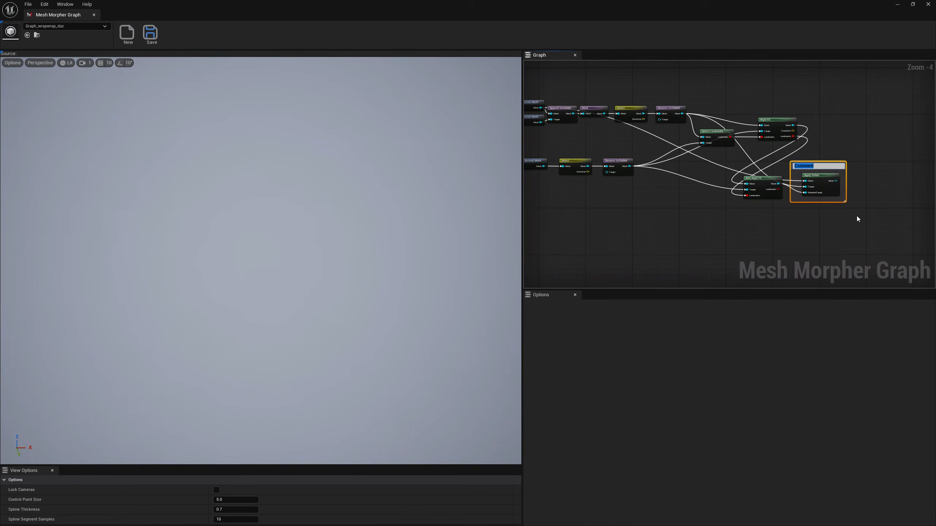
text(Body)
click(833, 217)
Step: Add a second Apply Deltas node for the head mesh, with the source Remove Occluded mesh as Target and the Non-Rigid Fit mesh as MorphedTarget
right_drag(733, 220, 779, 222)
drag(587, 124, 853, 227)
text(apply)
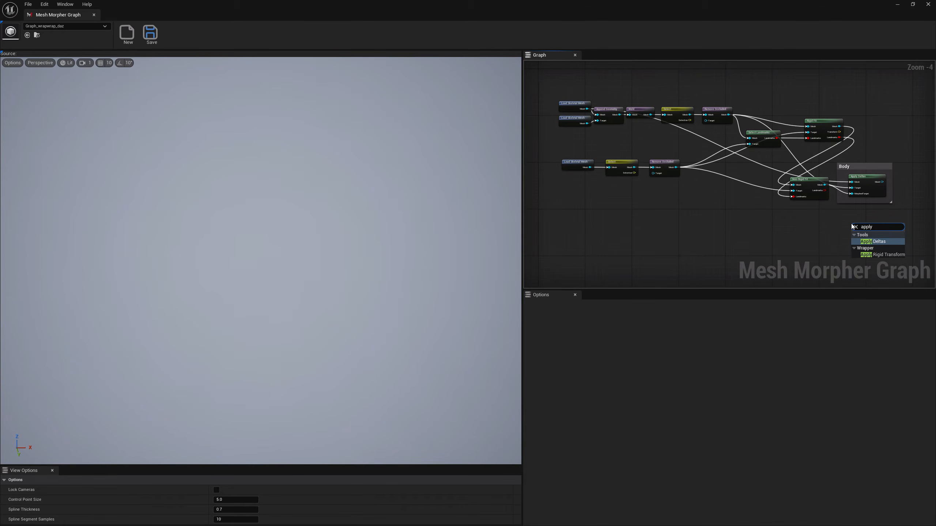
click(872, 242)
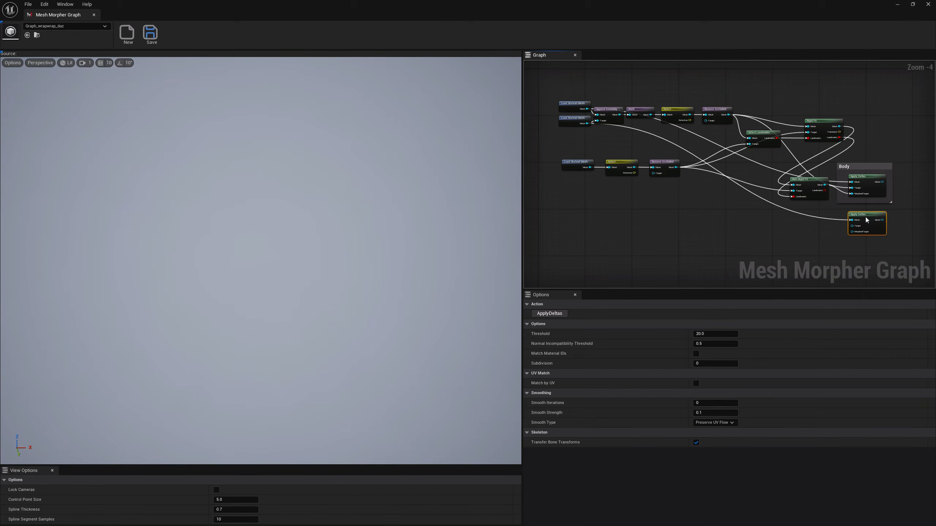
drag(729, 115, 856, 229)
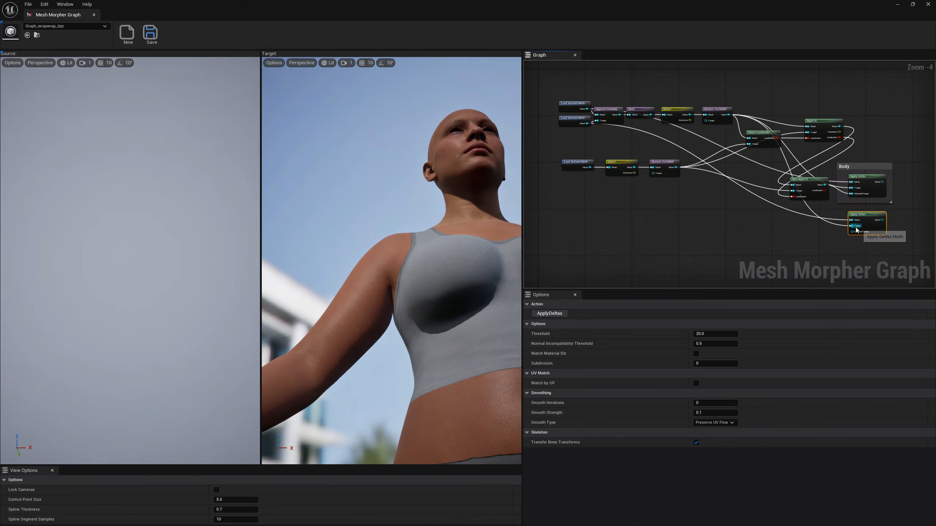
drag(825, 185, 857, 232)
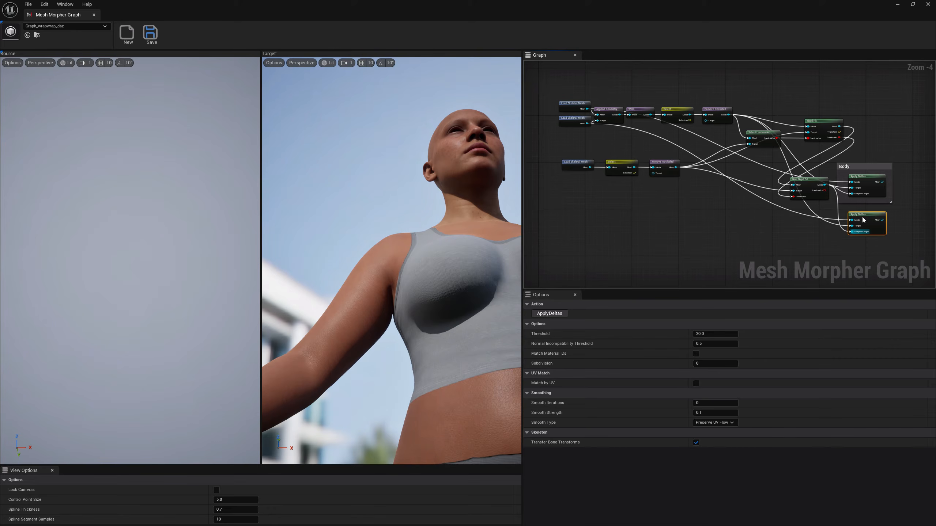
Step: Run Apply Deltas on the MetaHuman head mesh and inspect the resulting face up close
click(551, 314)
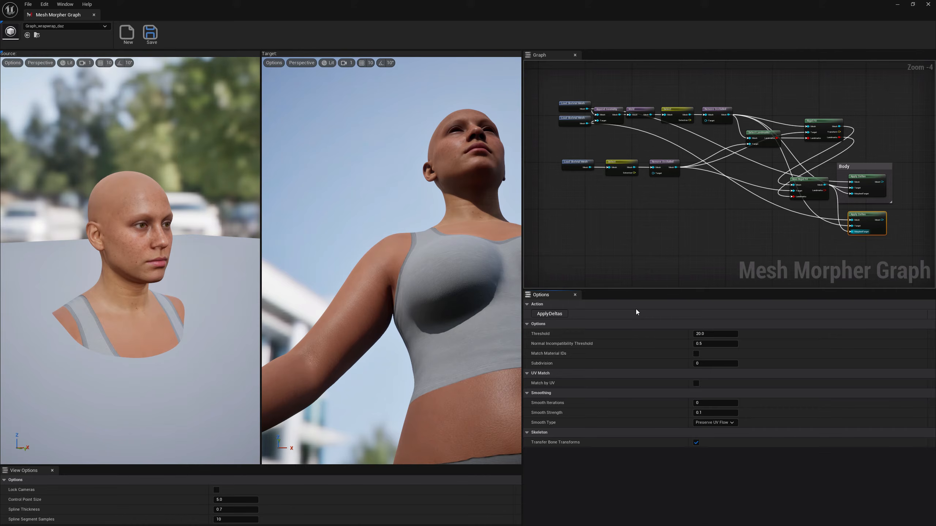
right_drag(147, 254, 179, 253)
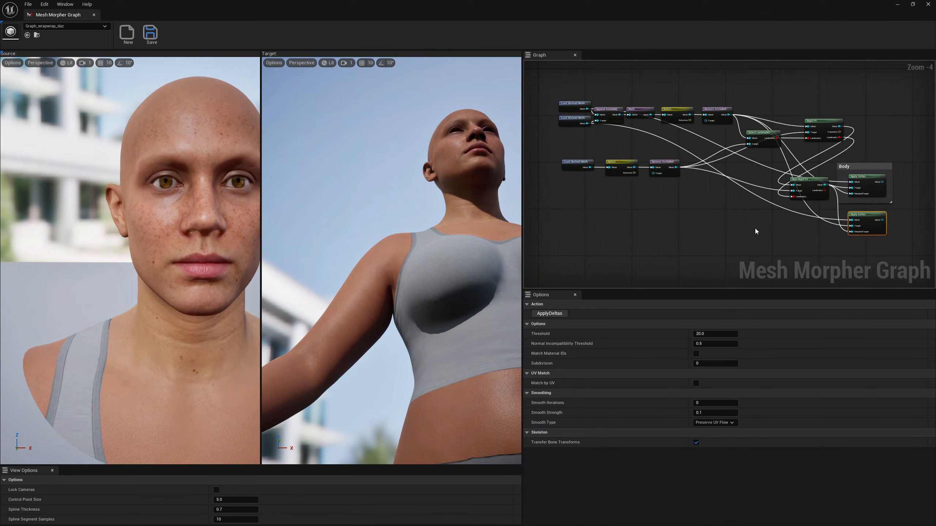
right_drag(756, 230, 733, 230)
scroll(670, 231, down, 1)
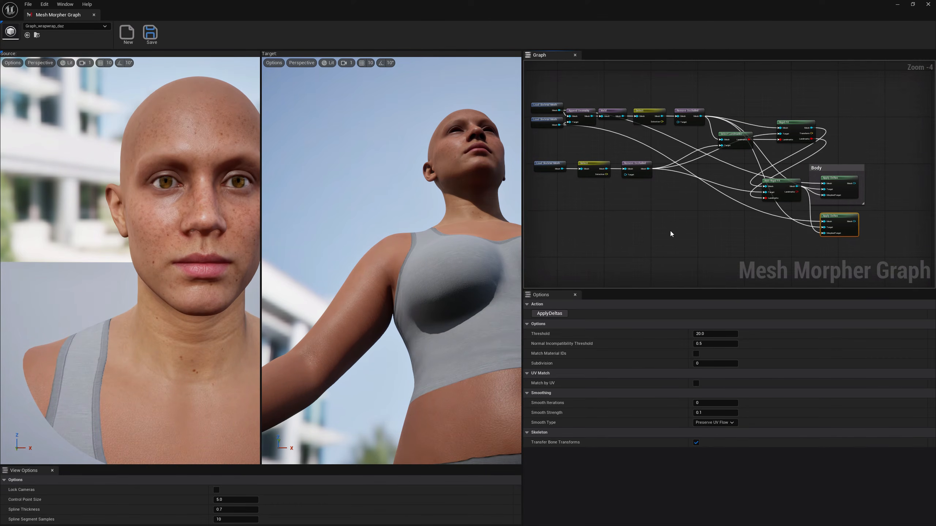
right_drag(195, 225, 214, 181)
key(w)
right_drag(195, 226, 200, 188)
key(d)
key(d)
key(a)
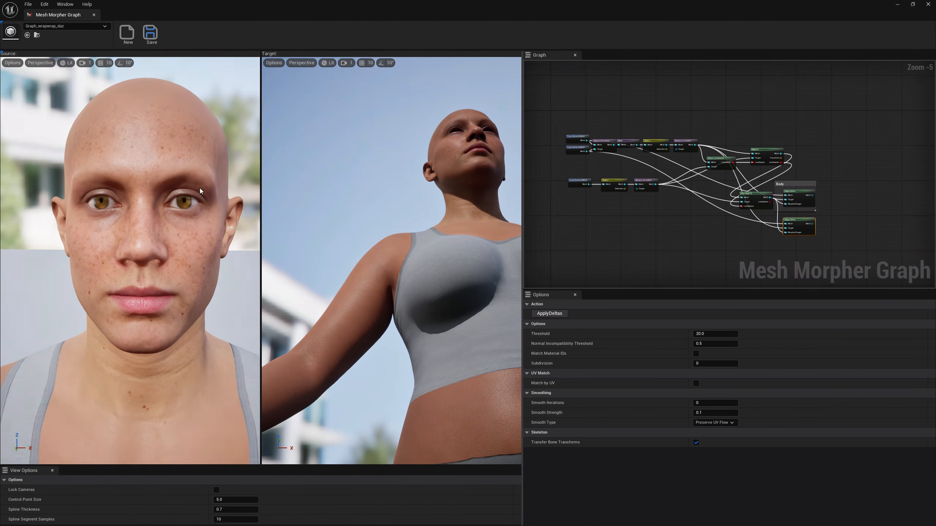
Step: Move the head's Apply Deltas node clear of the Body comment and feed its mesh into a new Sculpt Mesh node
drag(810, 225, 818, 225)
click(824, 216)
click(792, 226)
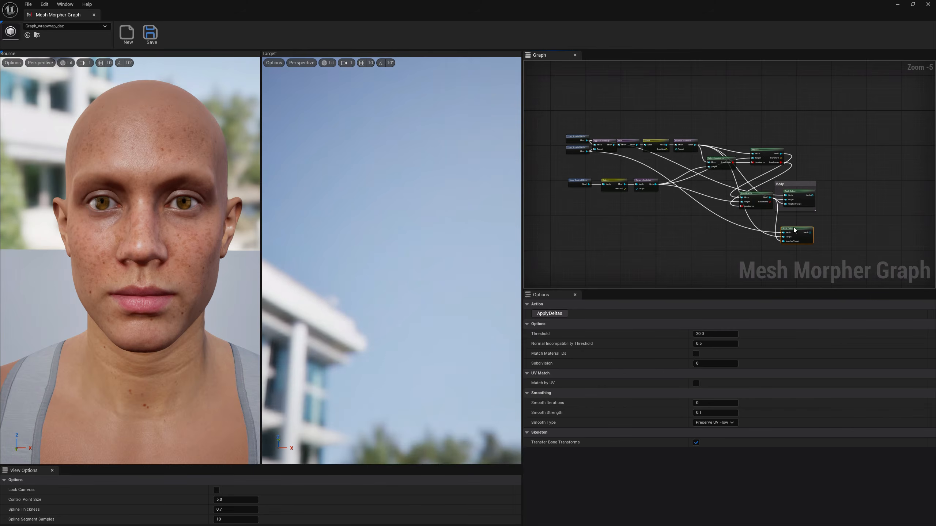
right_drag(820, 225, 822, 203)
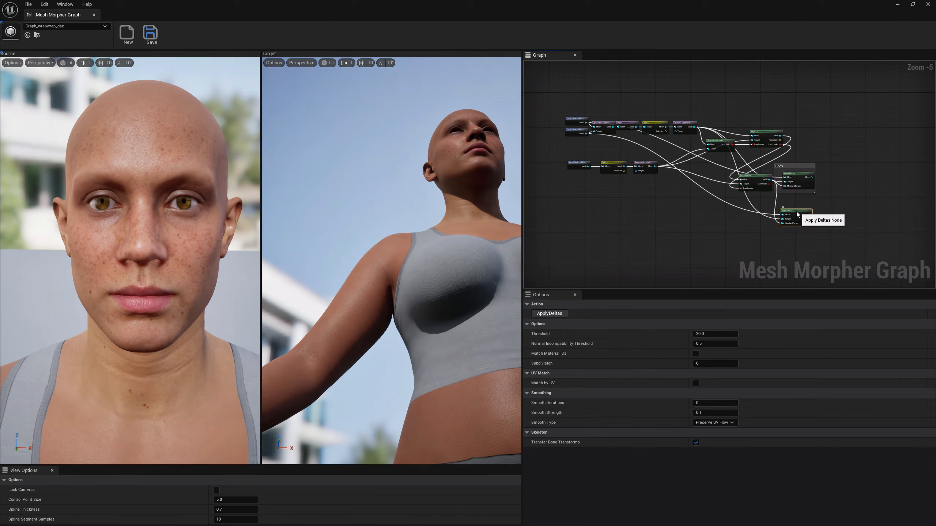
drag(807, 218, 828, 219)
text(sc)
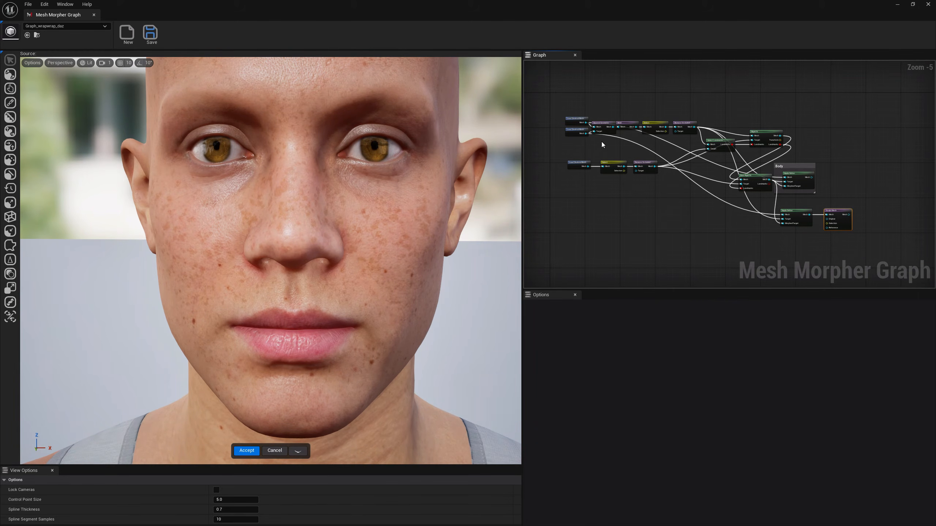
Step: Connect the head's Load Skeletal Mesh node to the Sculpt Mesh node as its original mesh and open that node for sculpting
scroll(837, 221, up, 2)
scroll(756, 206, down, 2)
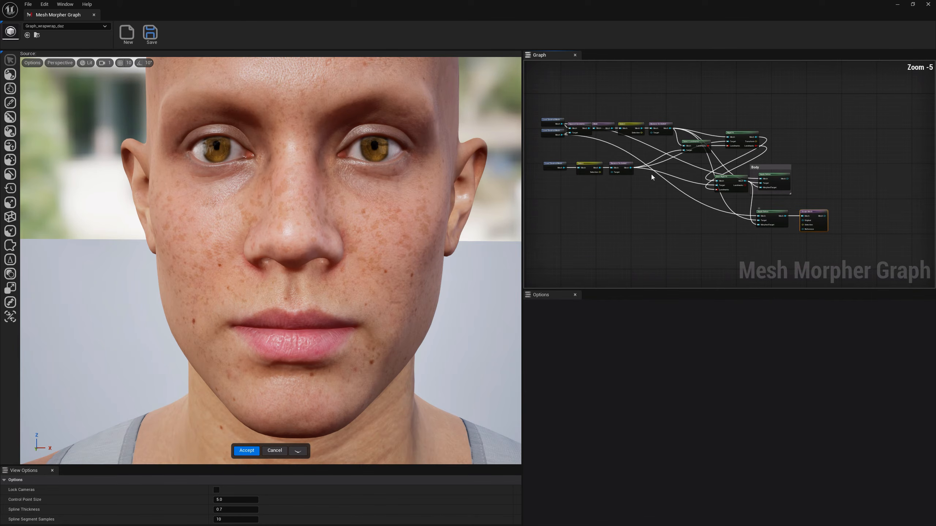
mouse_move(561, 135)
mouse_down()
mouse_move(730, 210)
mouse_move(807, 221)
mouse_up()
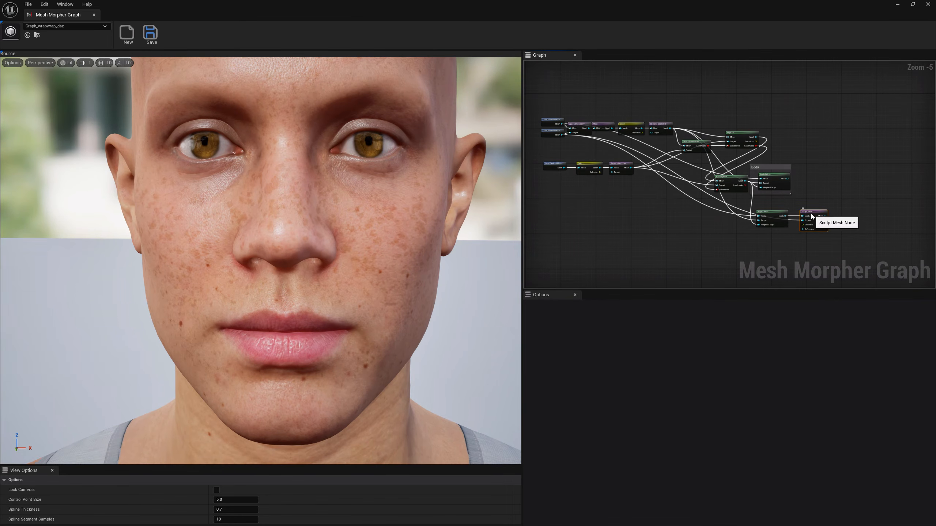
double_click(812, 216)
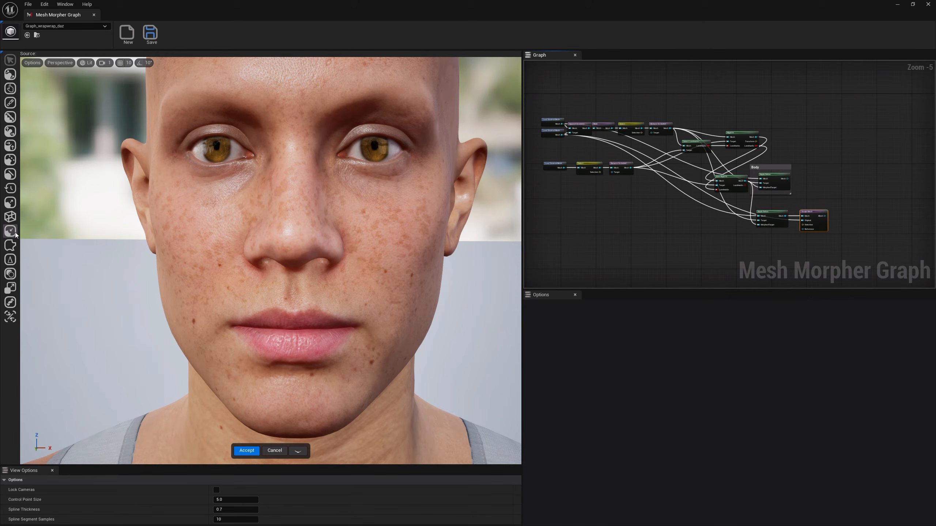
Step: With the Restore tool, apply a Relative Restore to teeth_shader_shader and saliva_shader_shader relative to head_shader_shader, and check the mouth area
click(10, 191)
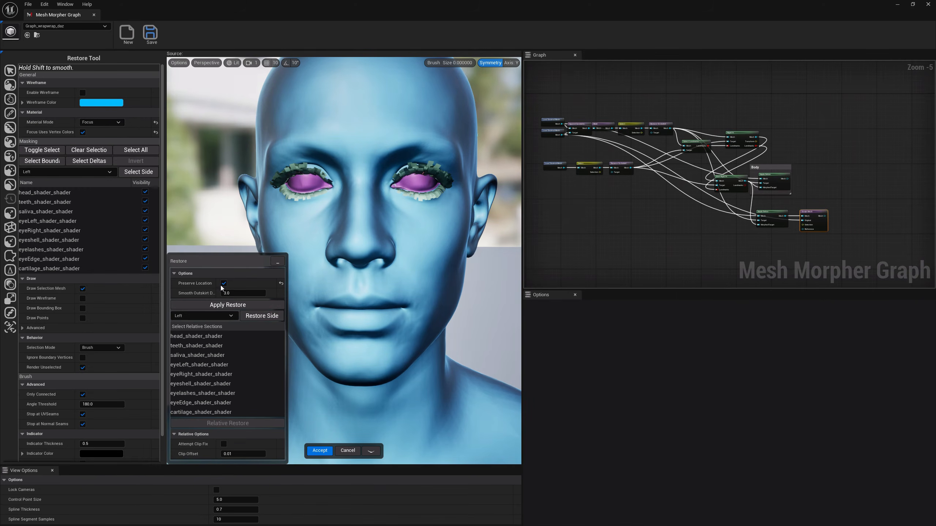
right_drag(361, 281, 313, 280)
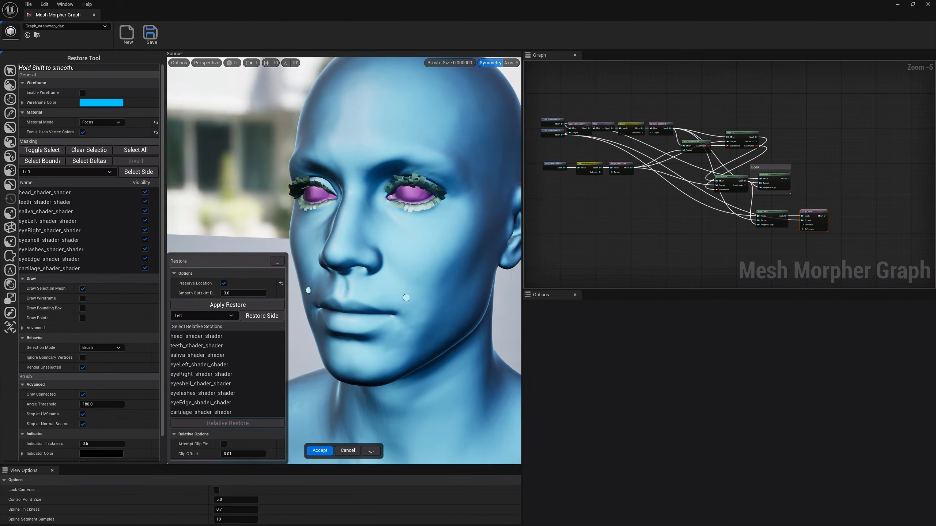
click(44, 202)
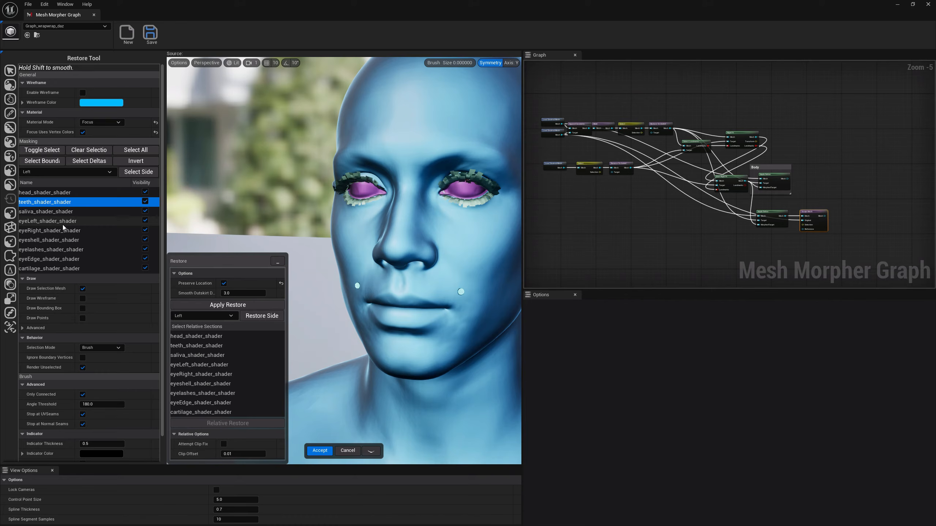
ctrl+click(45, 212)
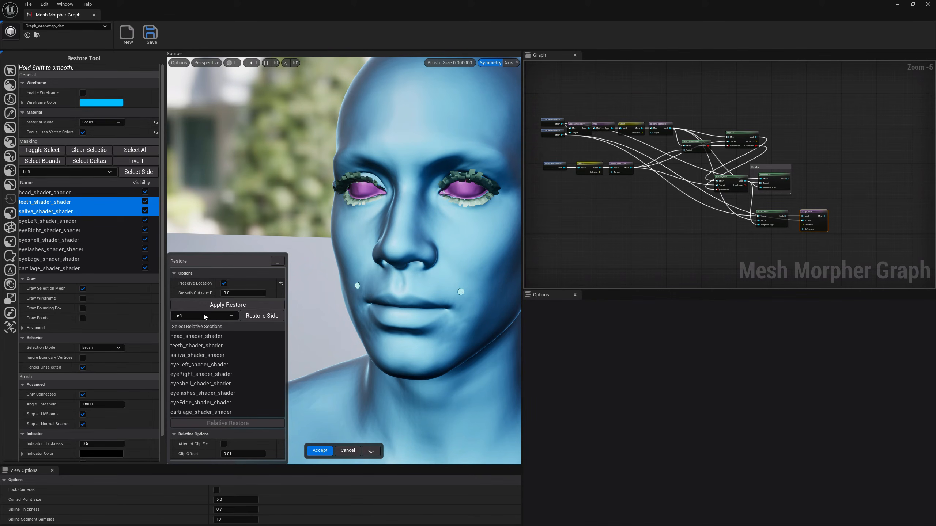
click(195, 336)
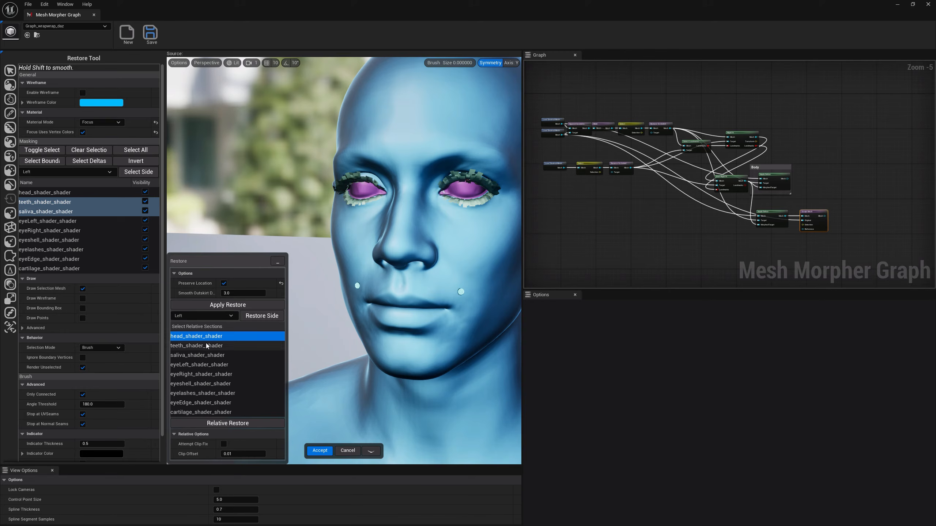
click(237, 425)
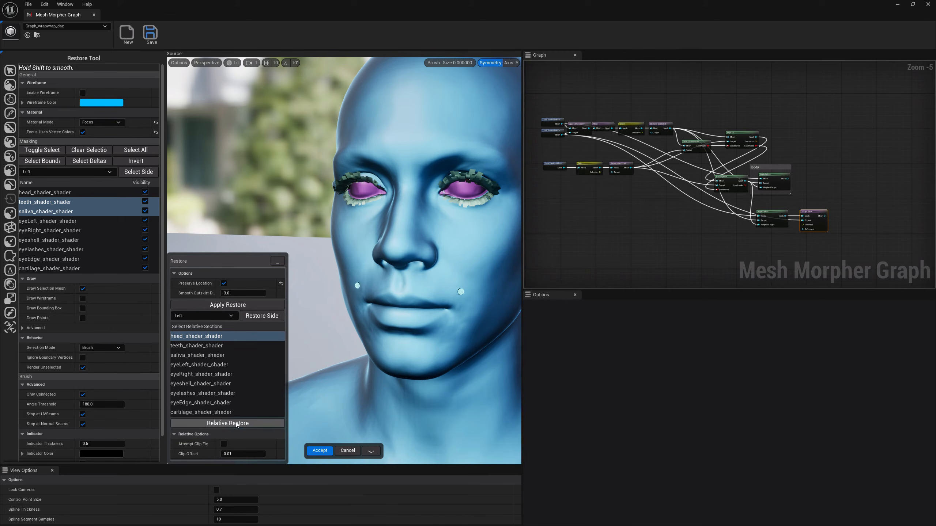
key(w)
mouse_move(358, 286)
right_down()
mouse_move(342, 288)
mouse_move(420, 287)
mouse_move(291, 278)
mouse_move(362, 280)
mouse_move(339, 282)
right_up()
key(s)
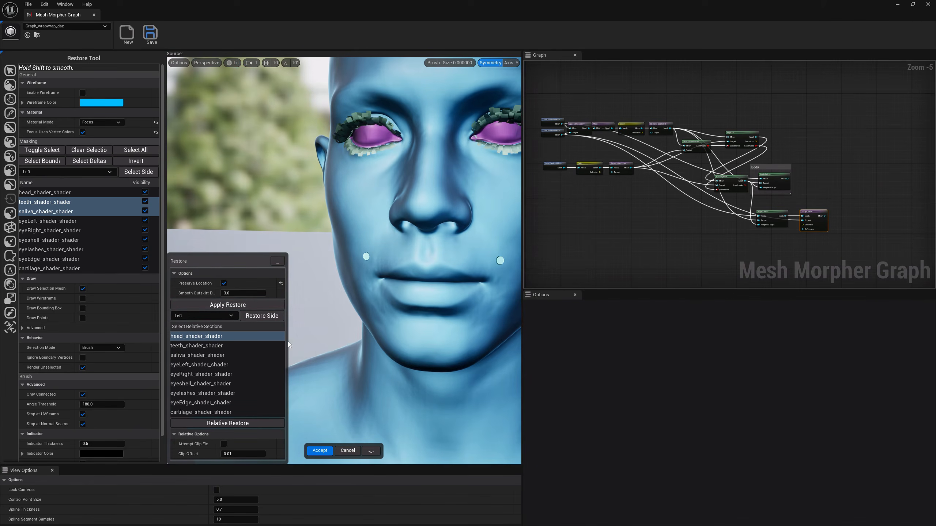
Step: Turn off Preserve Location, set the smooth outskirt value to 0.0, and rerun Relative Restore on the teeth and saliva sections relative to head_shader_shader
click(282, 284)
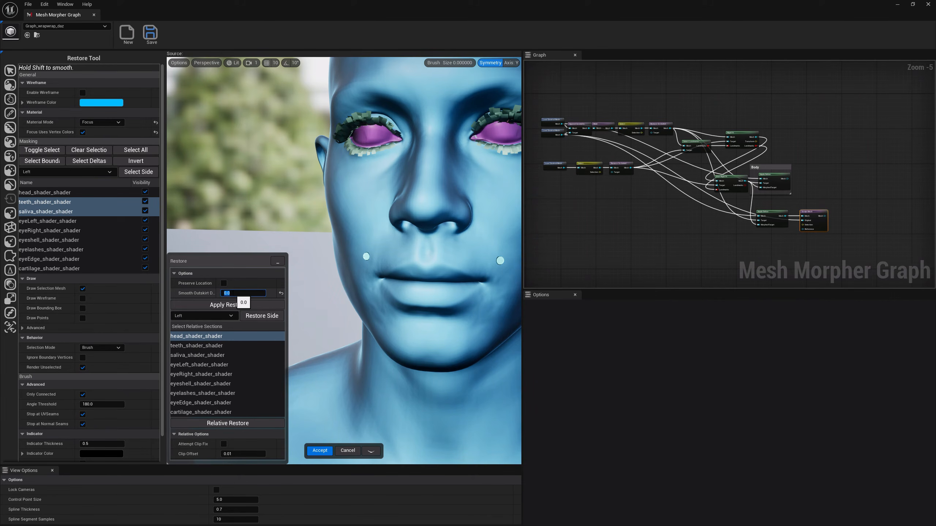
click(227, 423)
right_drag(369, 354, 383, 334)
Step: Select eyeLeft_shader_shader with Preserve Location turned on, and turn off Render Unselected to isolate that eyeball
click(51, 221)
click(50, 231)
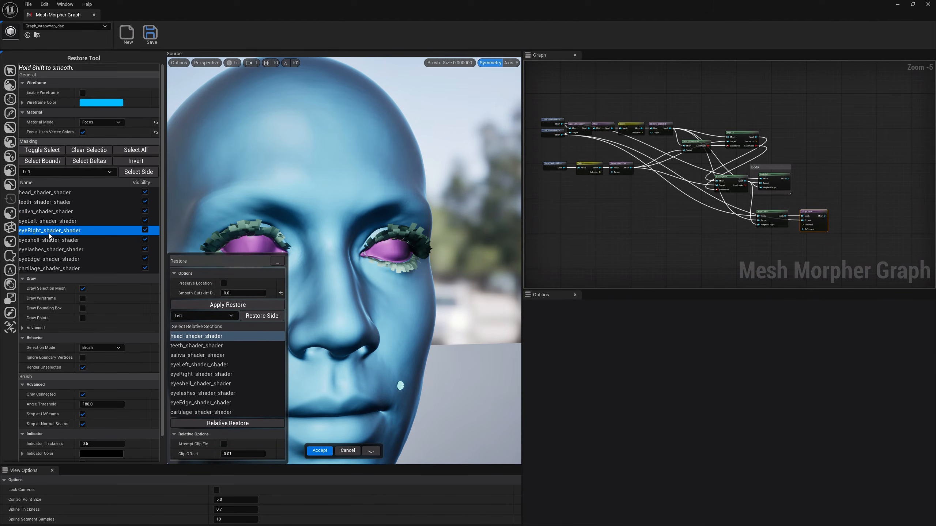
click(50, 221)
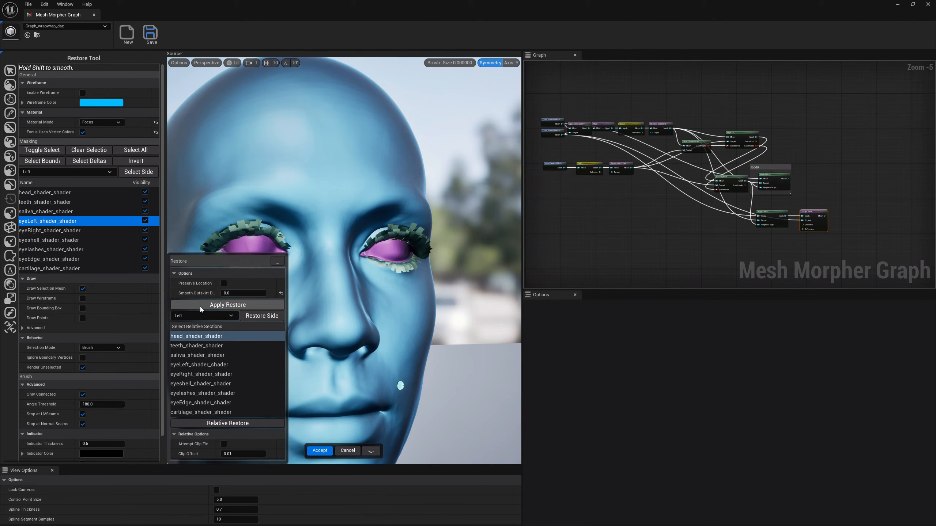
click(224, 284)
right_drag(318, 325, 239, 313)
mouse_move(371, 316)
right_down()
mouse_move(398, 315)
mouse_move(371, 316)
right_up()
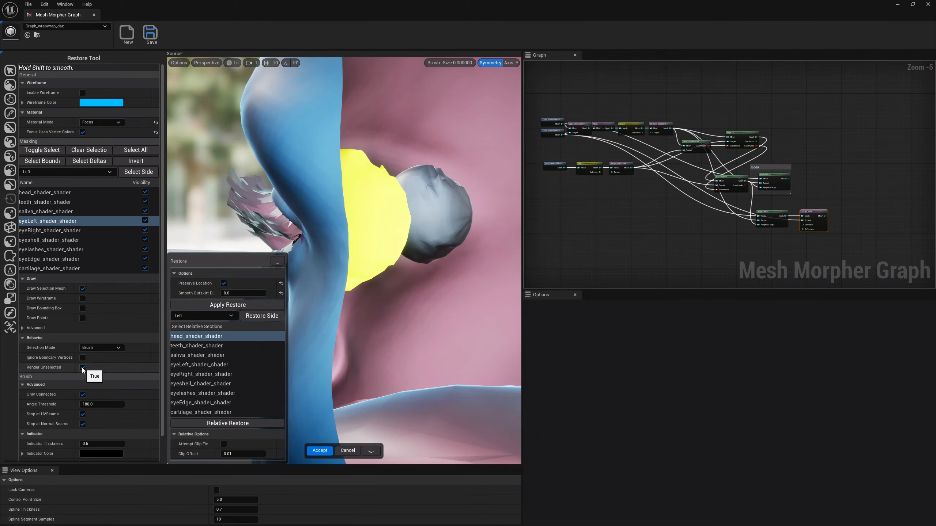
click(83, 367)
right_drag(312, 319, 383, 319)
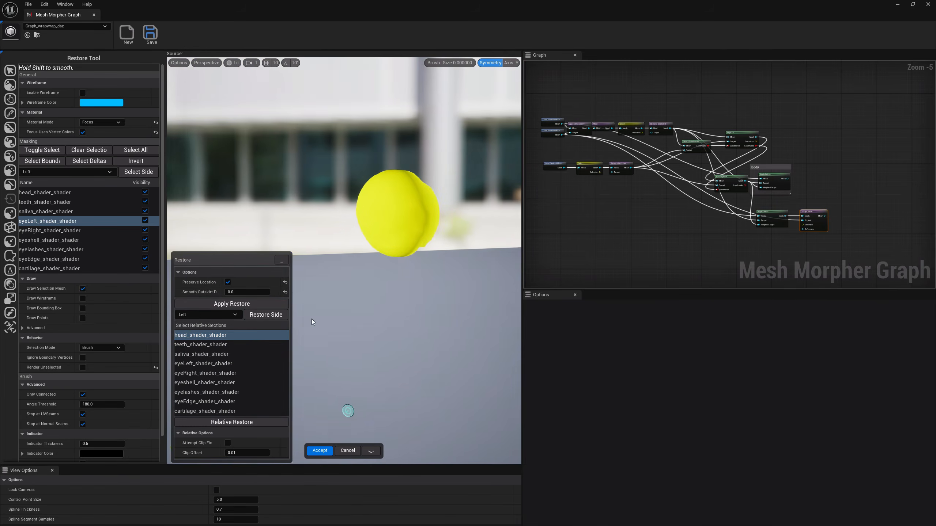
Step: Restore the original shape of eyeLeft_shader_shader with Apply Restore and inspect the eyeball from several angles
click(232, 424)
mouse_move(332, 324)
alt+mouse_down()
mouse_move(287, 332)
mouse_move(324, 327)
alt+mouse_up()
scroll(354, 334, up, 1)
scroll(353, 335, up, 3)
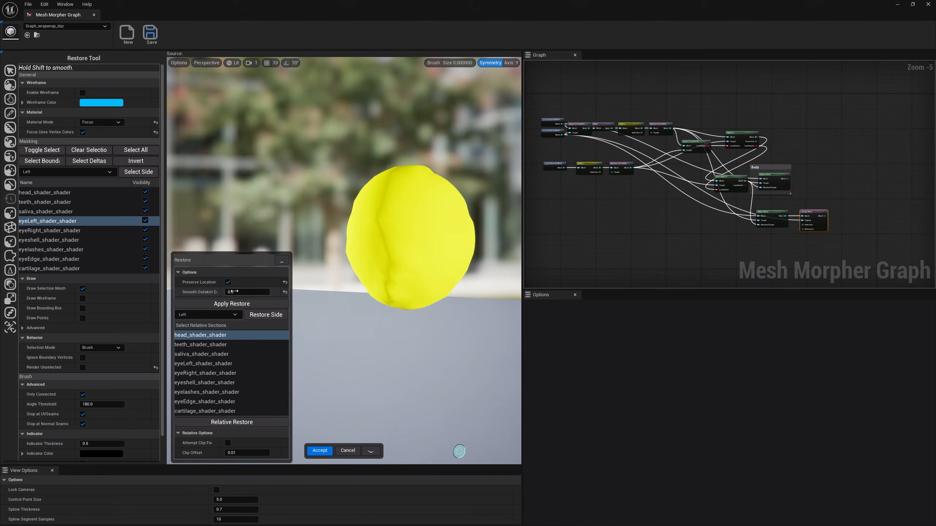
right_drag(342, 332, 449, 324)
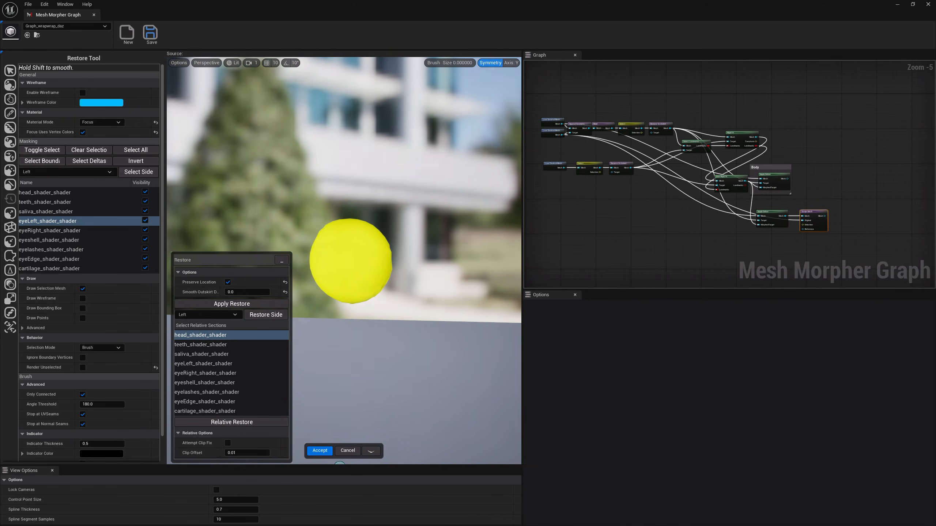
alt+drag(342, 332, 446, 343)
click(232, 305)
alt+drag(314, 312, 349, 320)
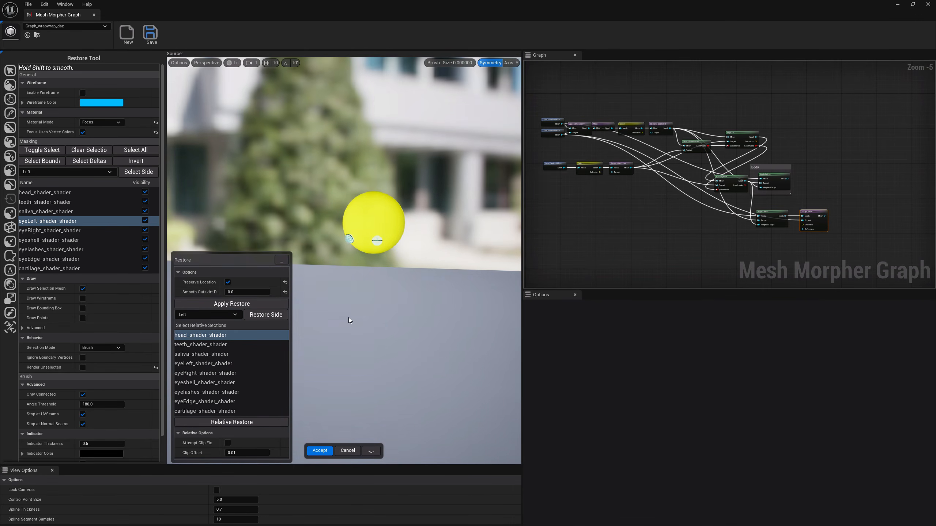
Step: Select eyeRight_shader_shader, inspect its surface, and restore its original shape with Apply Restore
click(51, 232)
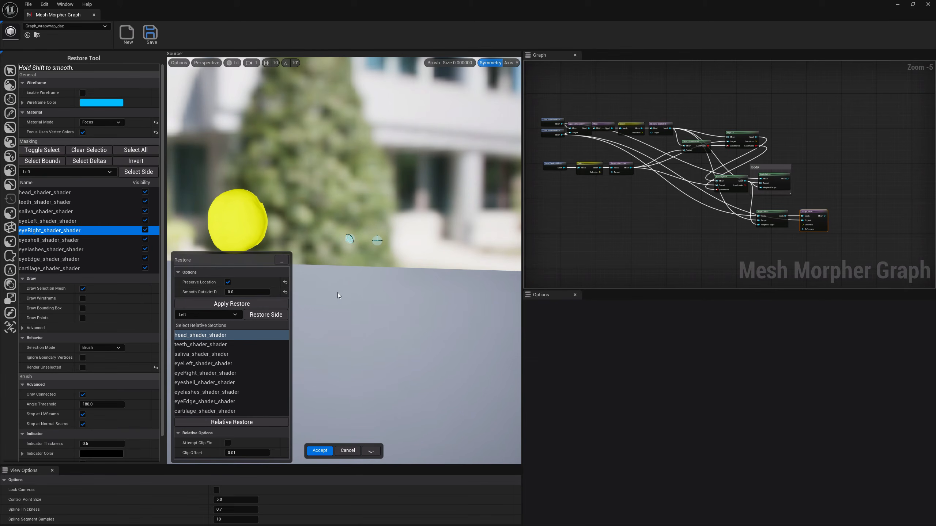
alt+drag(346, 302, 199, 297)
alt+drag(384, 225, 355, 234)
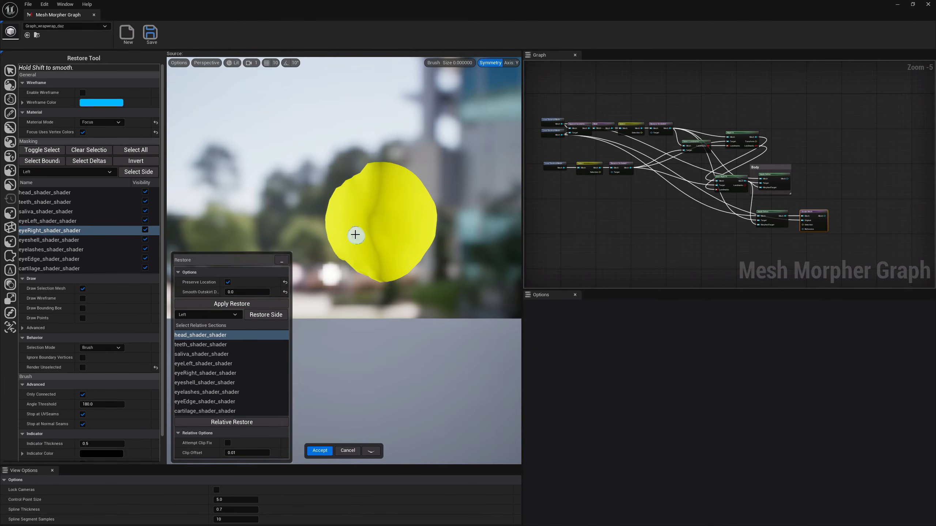
click(229, 304)
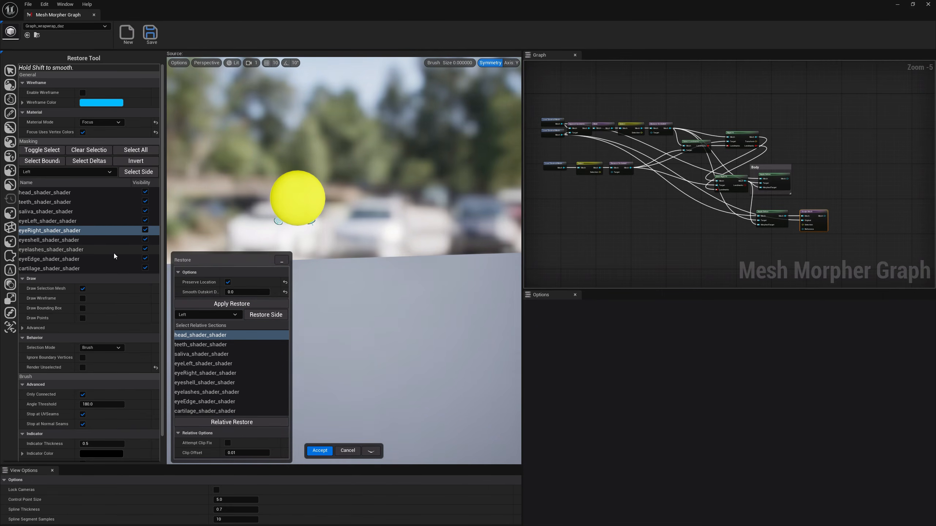
Step: Show both eyes together with the head without Draw Selection Mesh to check their fit, and turn Render Unselected back on
ctrl+click(44, 222)
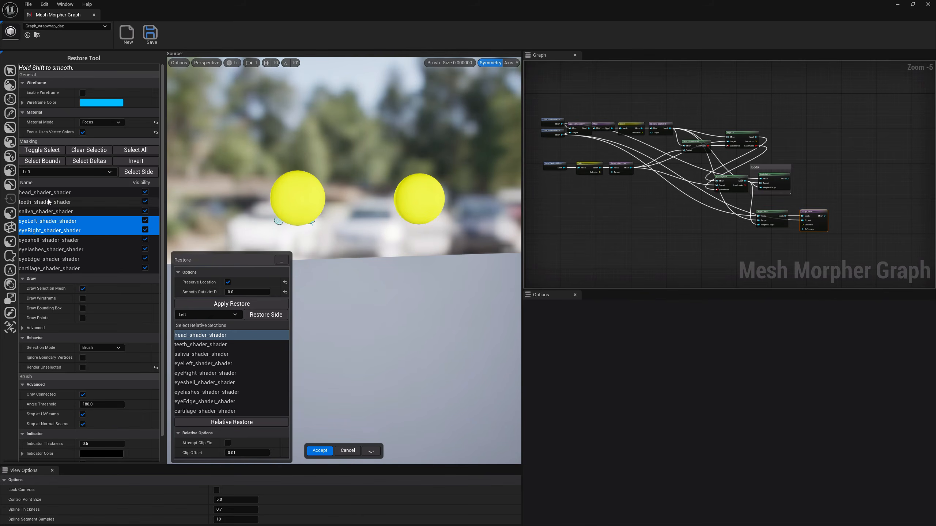
ctrl+click(49, 193)
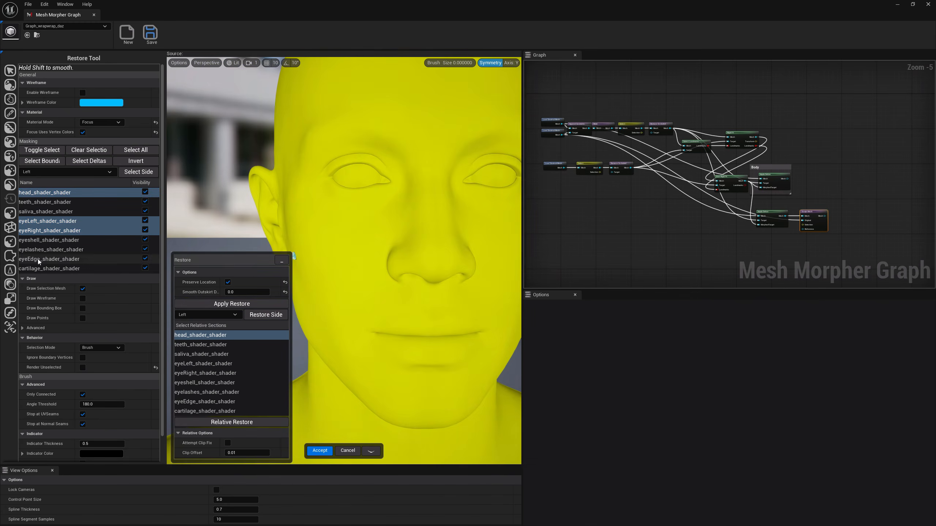
click(83, 288)
mouse_move(351, 294)
right_down()
mouse_move(313, 296)
mouse_move(346, 284)
mouse_move(328, 277)
right_up()
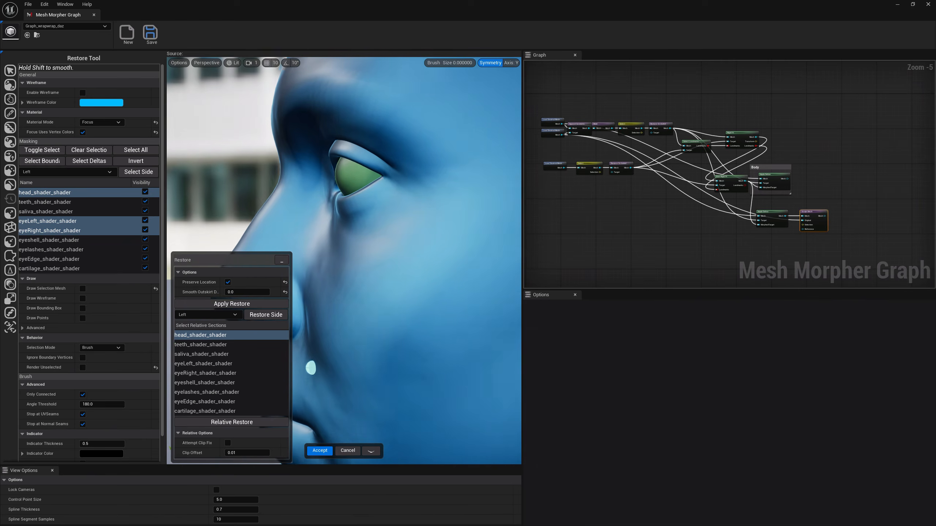
click(61, 221)
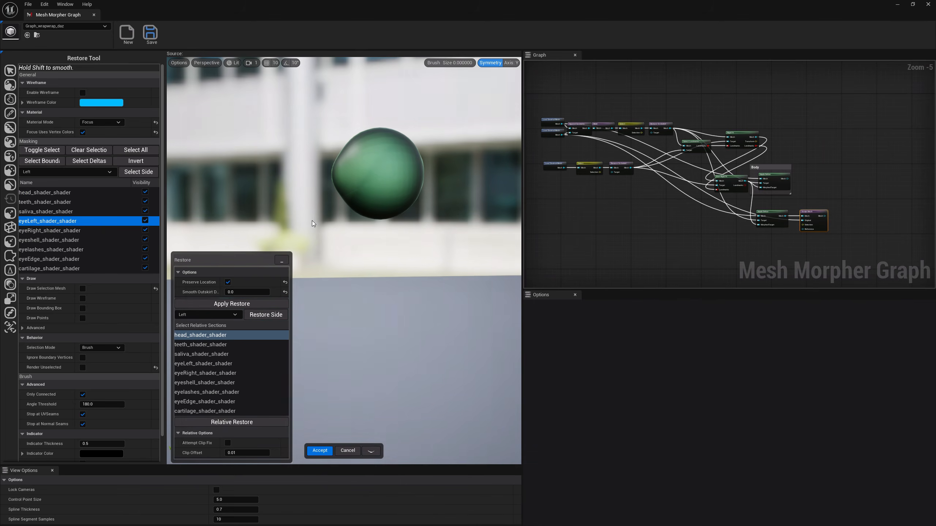
click(85, 366)
click(85, 365)
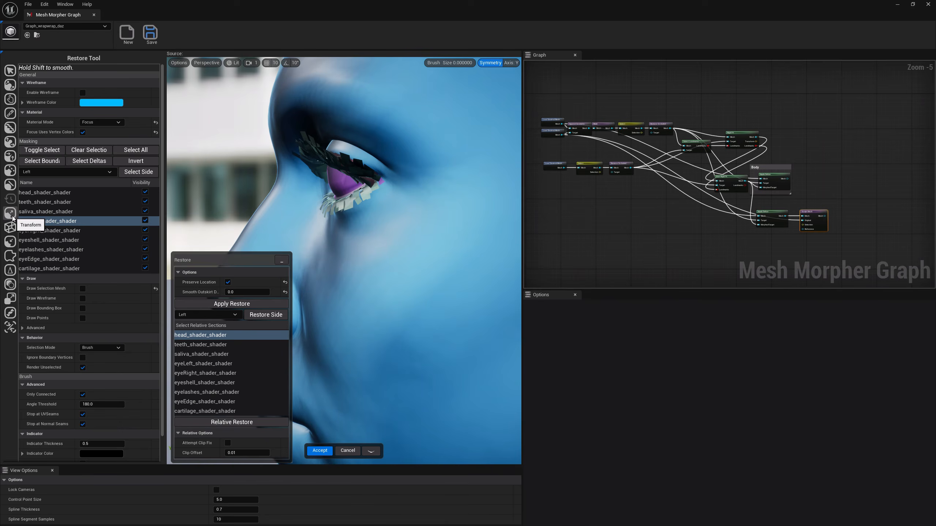
Step: Switch to the Transform tool and view the transform gizmo on eyeRight_shader_shader from the front of the face
scroll(334, 283, down, 5)
alt+drag(333, 283, 405, 281)
click(104, 223)
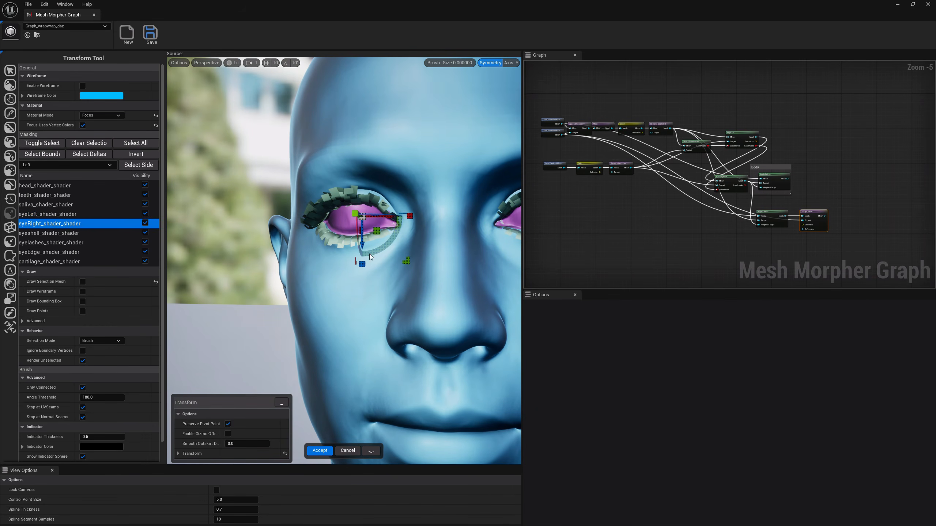
alt+drag(420, 266, 359, 264)
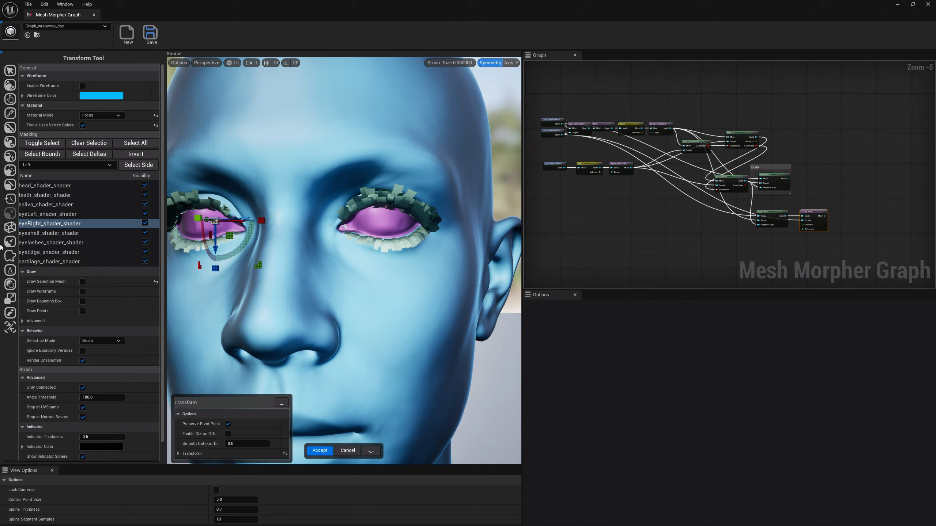
Step: Return to the Restore tool, choose cartilage_shader_shader as the relative section, and turn Draw Selection Mesh back on
click(10, 201)
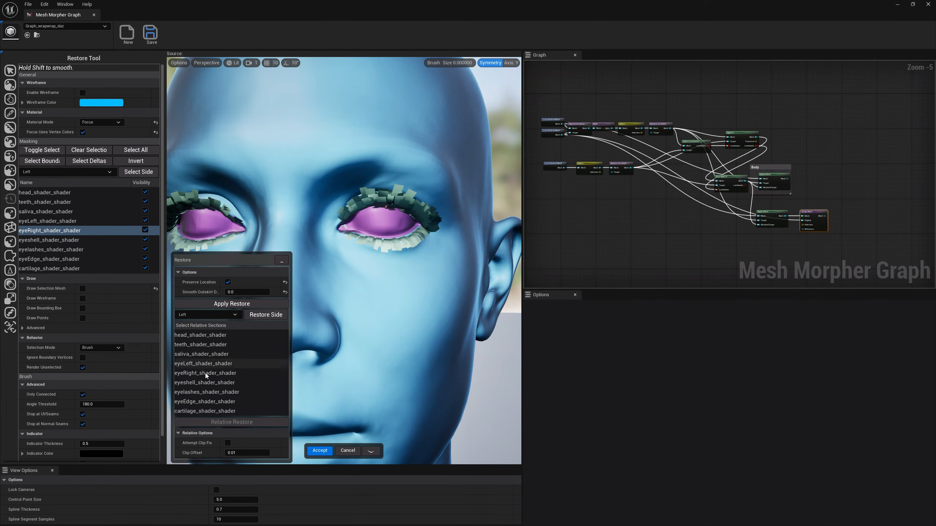
click(196, 384)
ctrl+click(197, 393)
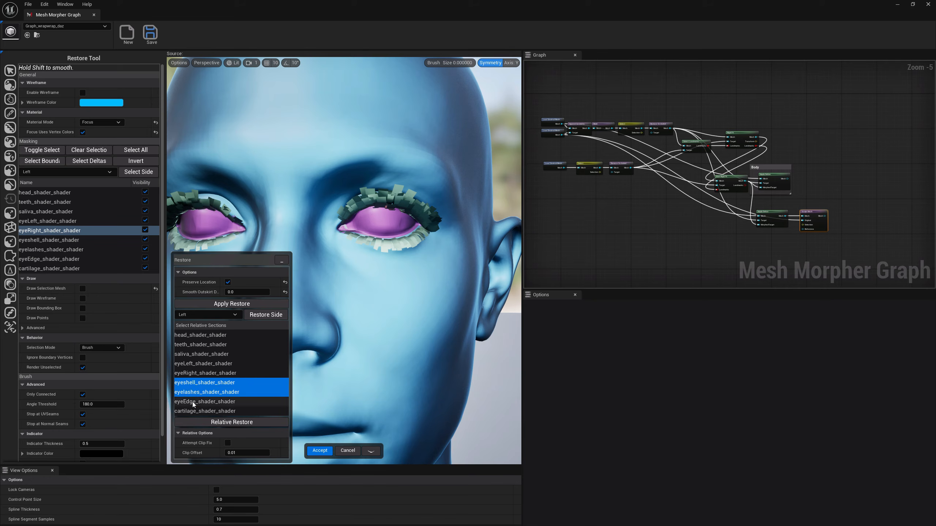
ctrl+click(193, 402)
ctrl+click(194, 411)
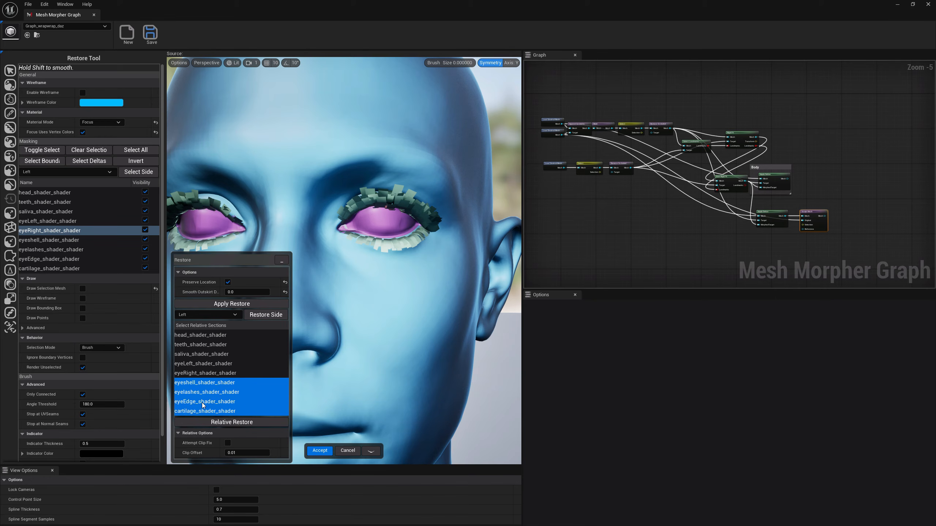
click(202, 403)
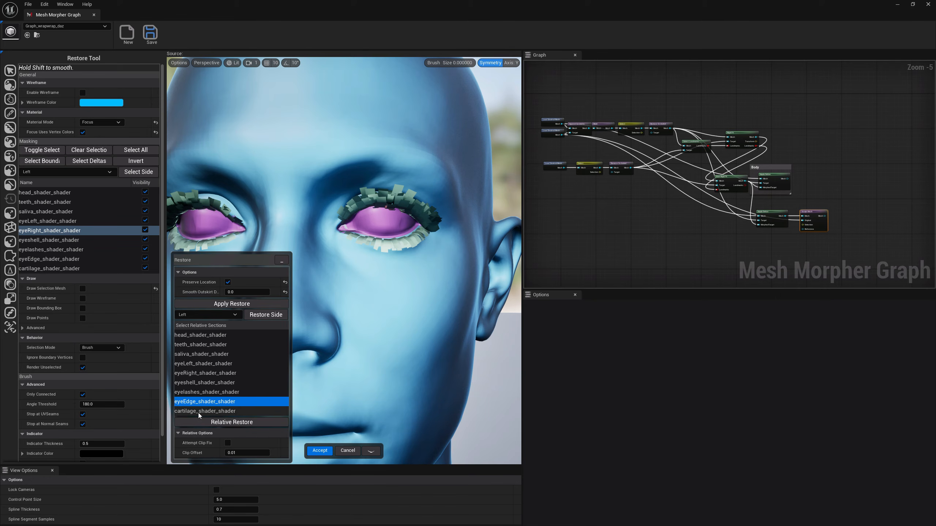
click(198, 412)
click(83, 288)
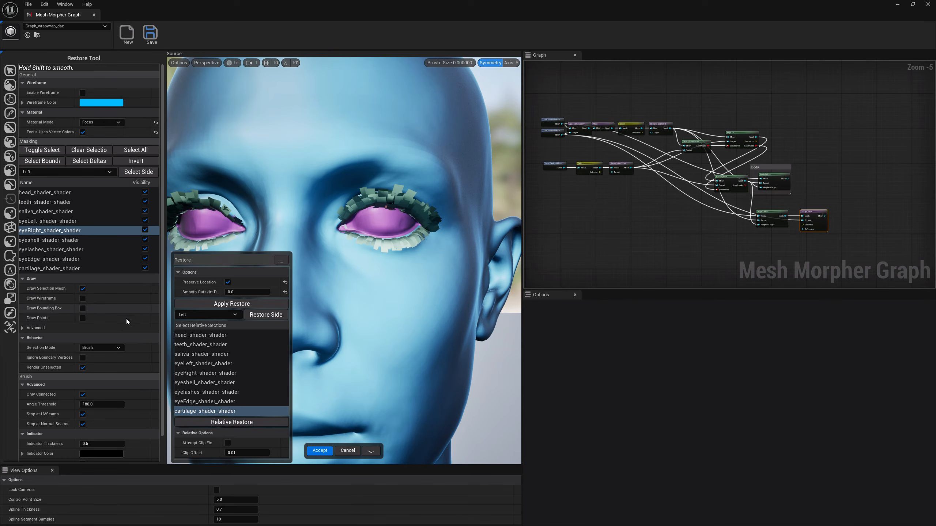
Step: Highlight the eyeshell, eyelashes and eyeEdge sections one by one, and isolate eyeEdge_shader_shader by turning off Render Unselected
right_drag(368, 332, 329, 346)
click(45, 240)
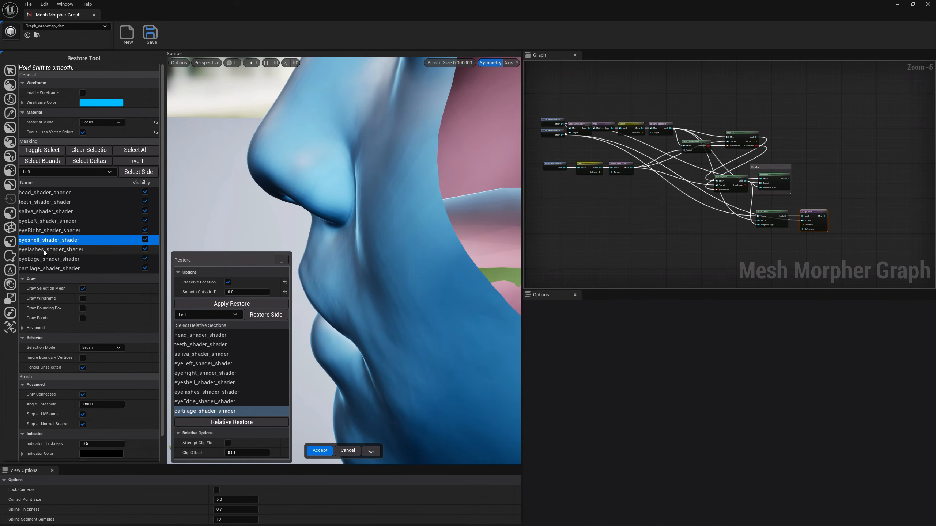
click(44, 251)
click(44, 260)
mouse_move(343, 280)
right_down()
mouse_move(354, 258)
mouse_move(336, 272)
right_up()
mouse_move(336, 308)
right_down()
mouse_move(372, 295)
mouse_move(354, 291)
mouse_move(379, 293)
mouse_move(336, 308)
right_up()
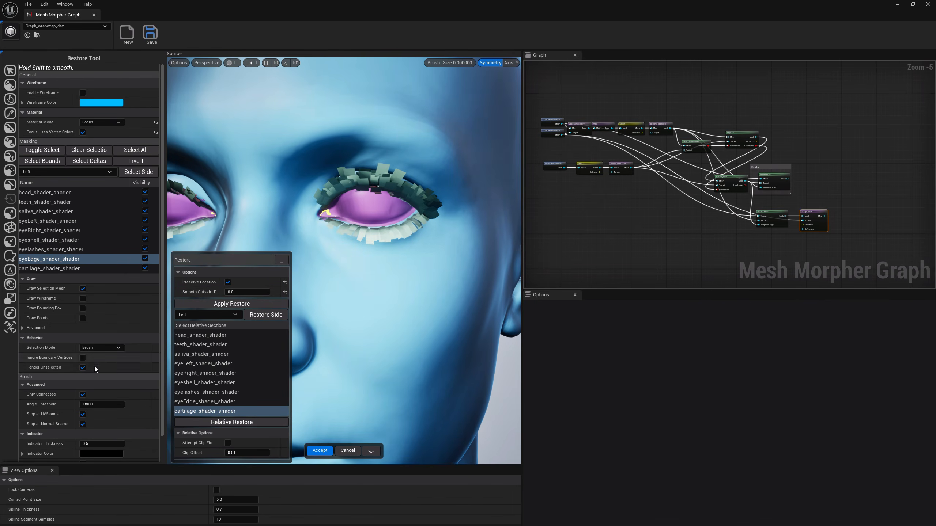
click(82, 368)
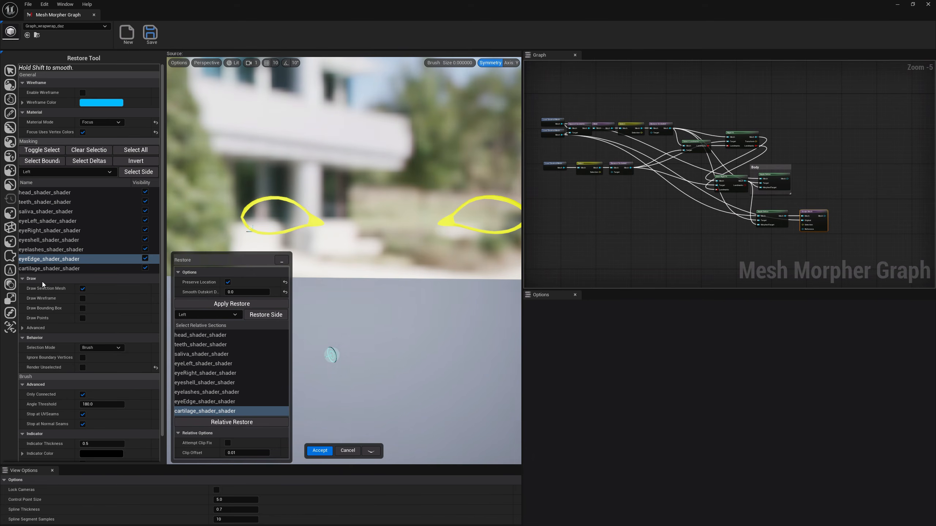
Step: Apply a Relative Restore to eyeEdge_shader_shader and cartilage_shader_shader relative to head_shader_shader
click(41, 270)
click(46, 260)
shift+click(45, 271)
click(229, 335)
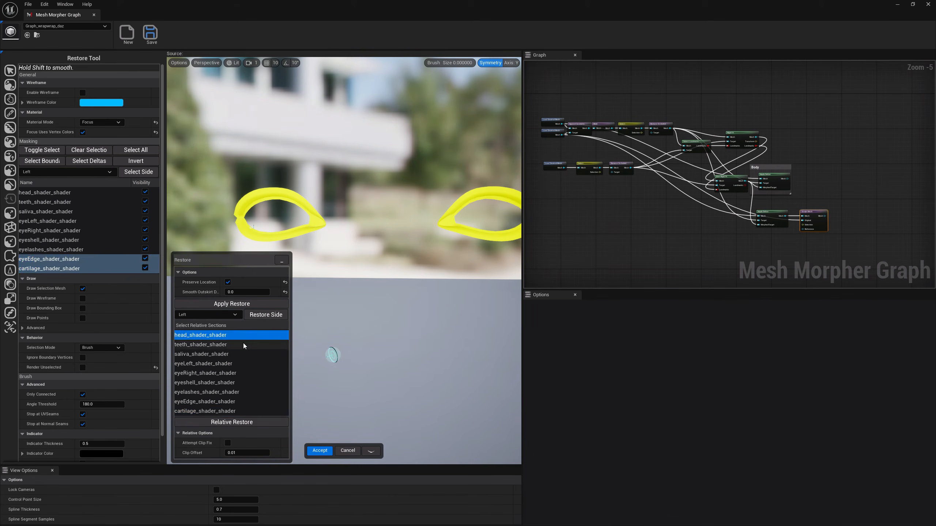
click(236, 423)
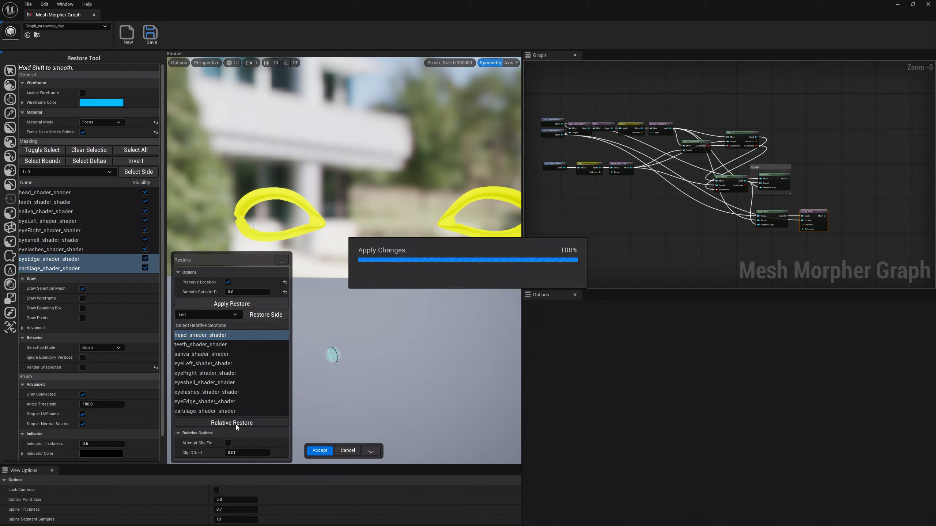
Step: Select only eyelashes_shader_shader and apply a Relative Restore relative to head_shader_shader
click(49, 251)
shift+click(44, 240)
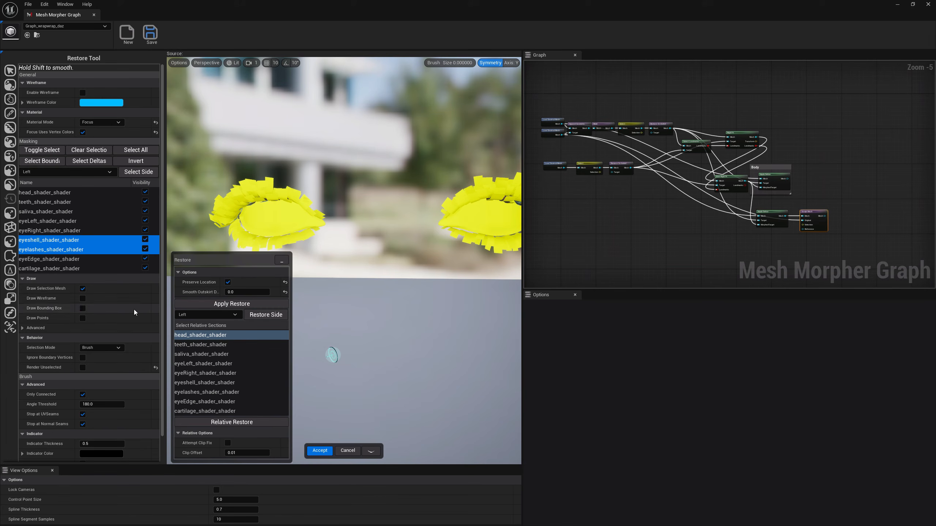
click(75, 257)
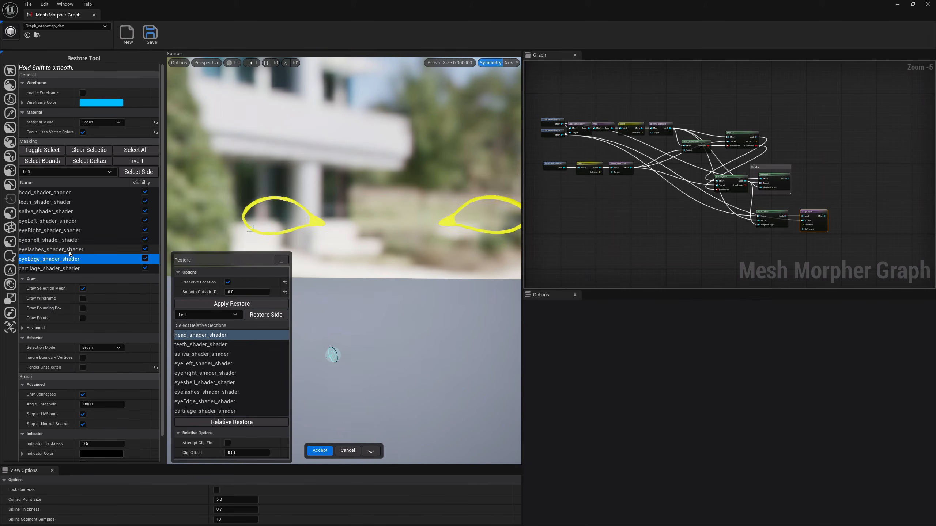
click(59, 250)
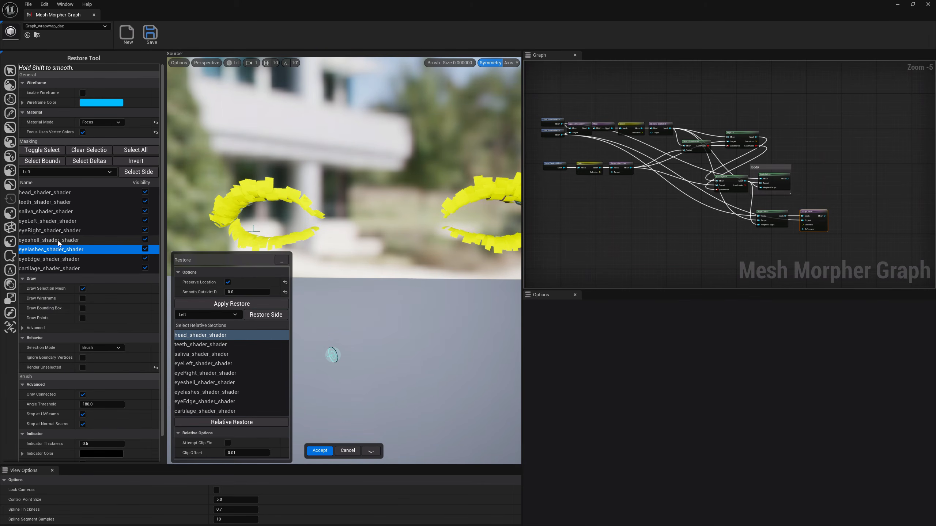
click(237, 423)
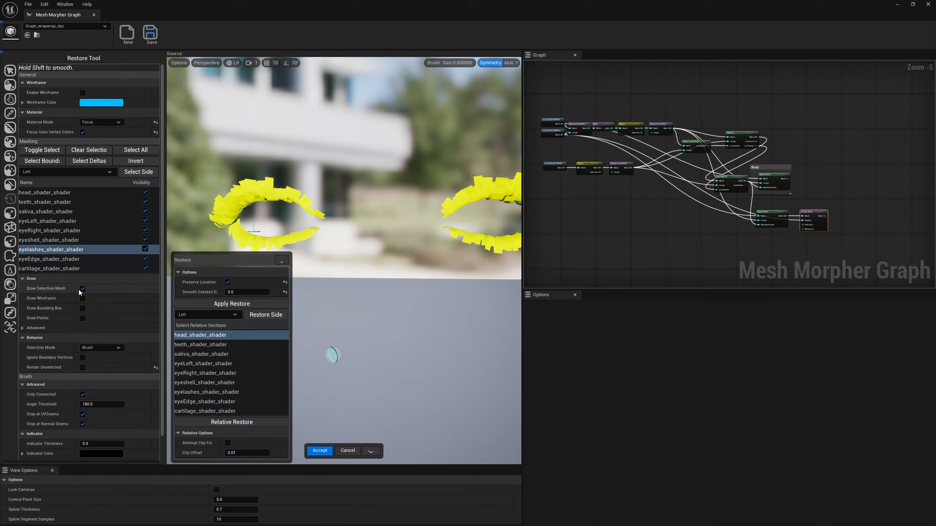
Step: Apply a Relative Restore to eyeshell_shader_shader relative to the head, eyeLeft and eyeRight sections, and turn off Draw Selection Mesh
click(51, 240)
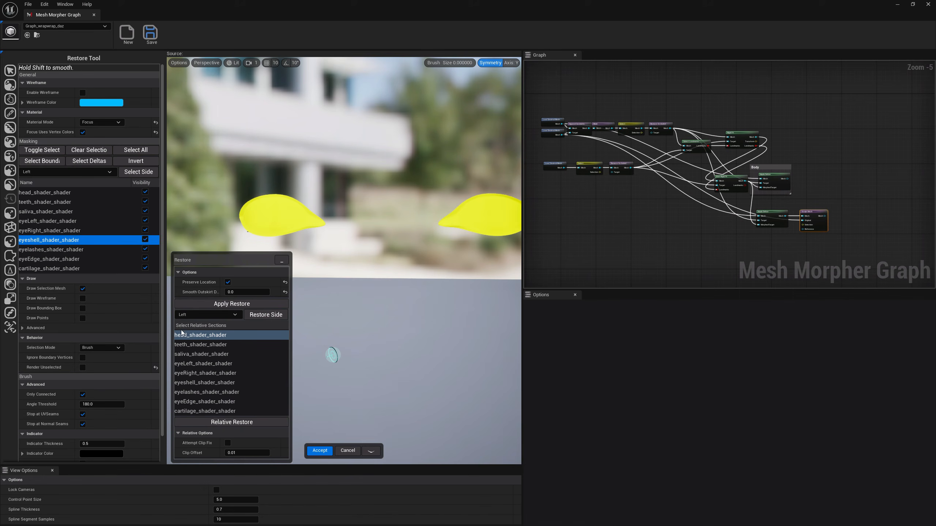
ctrl+click(203, 364)
ctrl+click(199, 373)
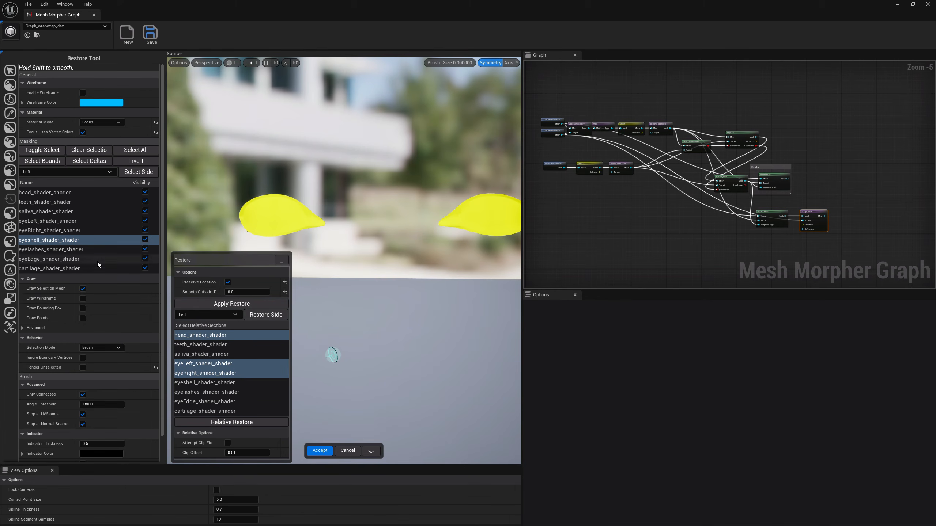
click(83, 289)
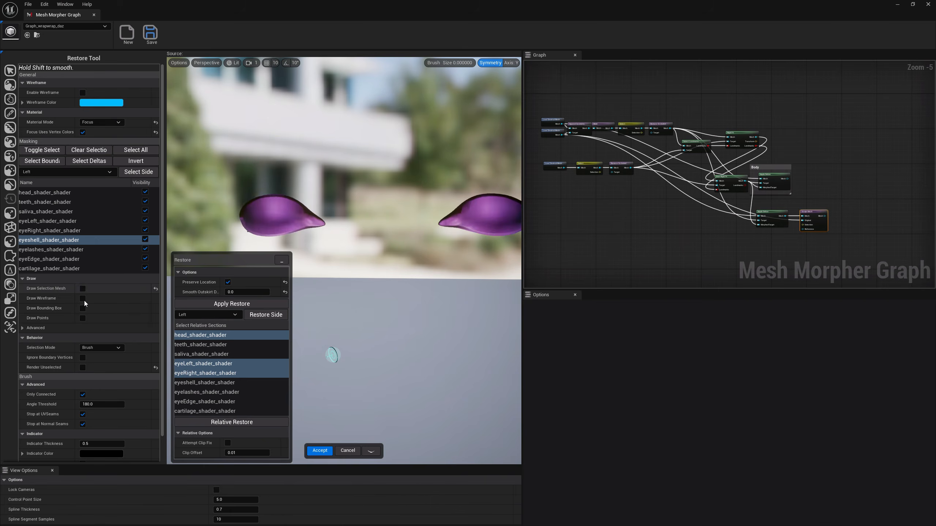
Step: Turn Render Unselected back on and accept the Restore tool's changes to the head mesh
click(82, 367)
scroll(316, 306, down, 5)
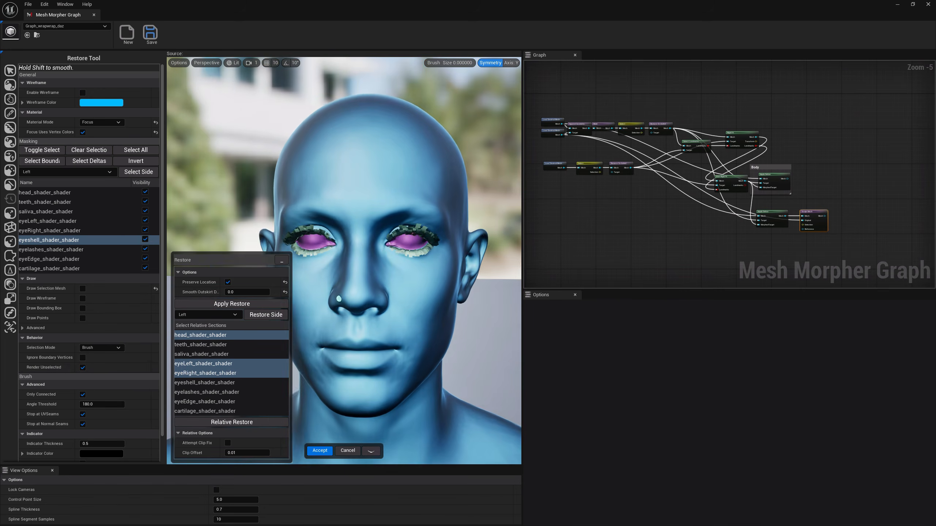
right_drag(330, 303, 288, 344)
click(326, 451)
right_drag(373, 387, 344, 378)
right_drag(816, 262, 773, 239)
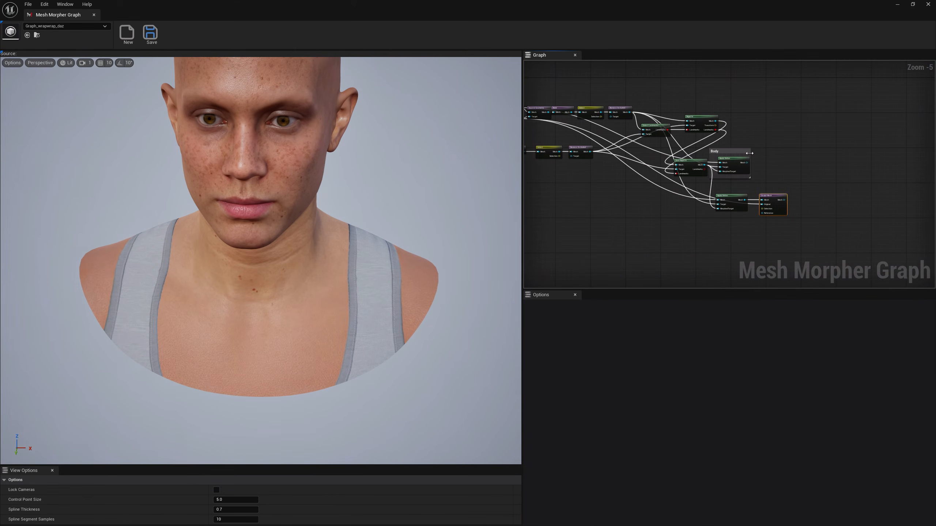
drag(744, 163, 778, 162)
key(Escape)
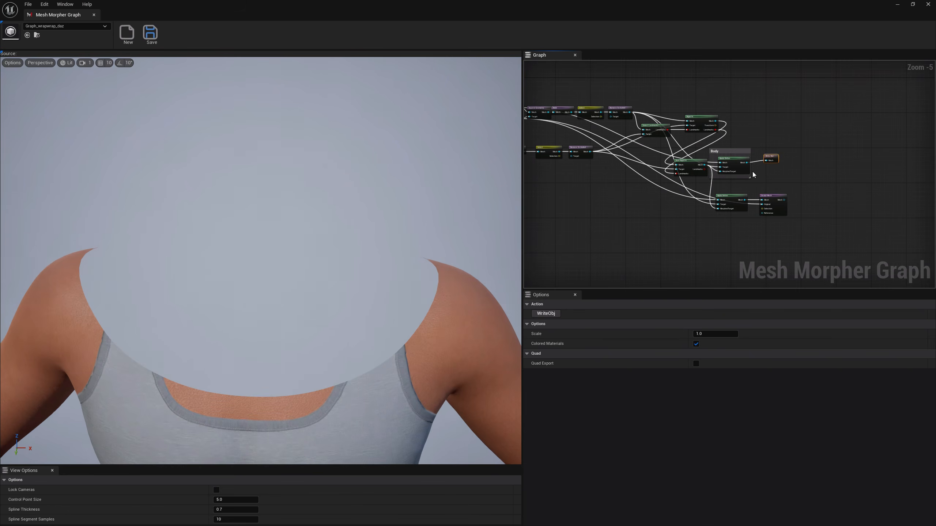
key(Delete)
Step: Add a Create Morph Target node beside the Body group's Apply Deltas node
right_click(762, 162)
text(cre)
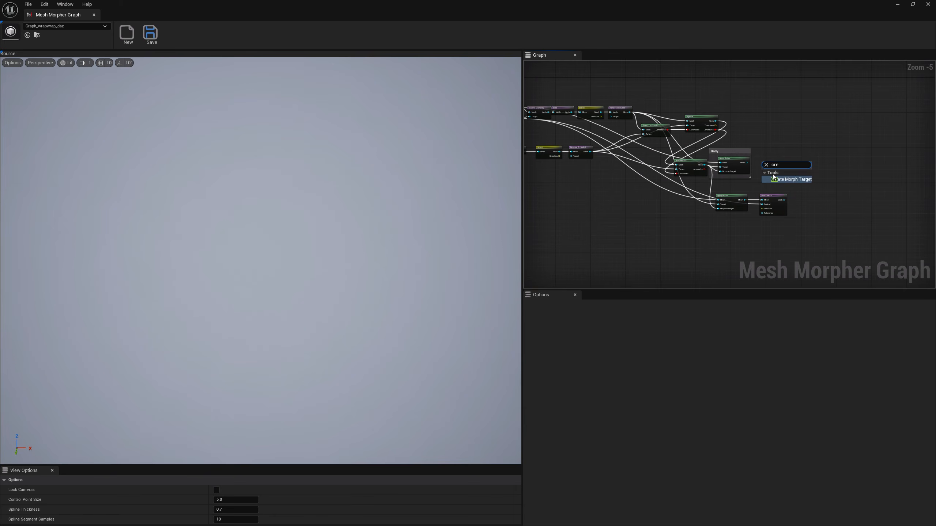
click(778, 179)
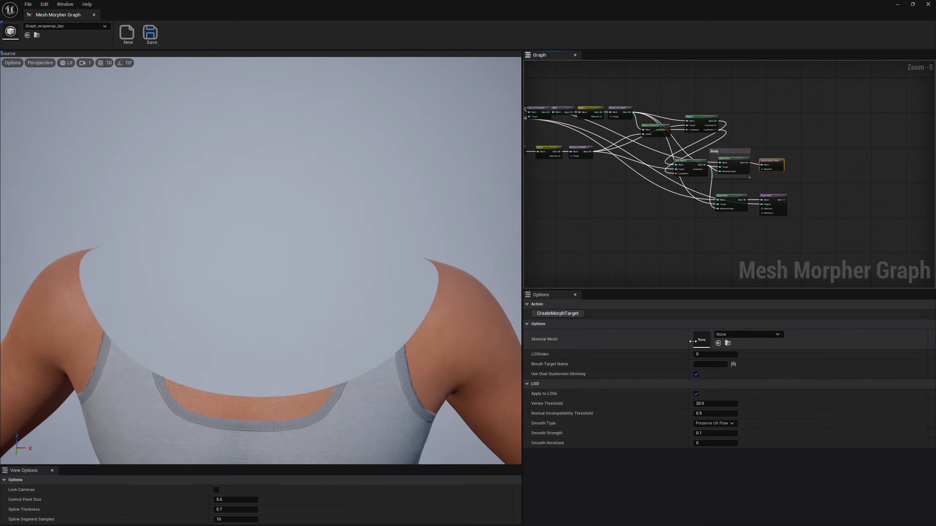
Step: Assign SKM_NewMetaHumanCharacter_FaceMesh as the skeletal mesh of the body's Create Morph Target node
click(732, 337)
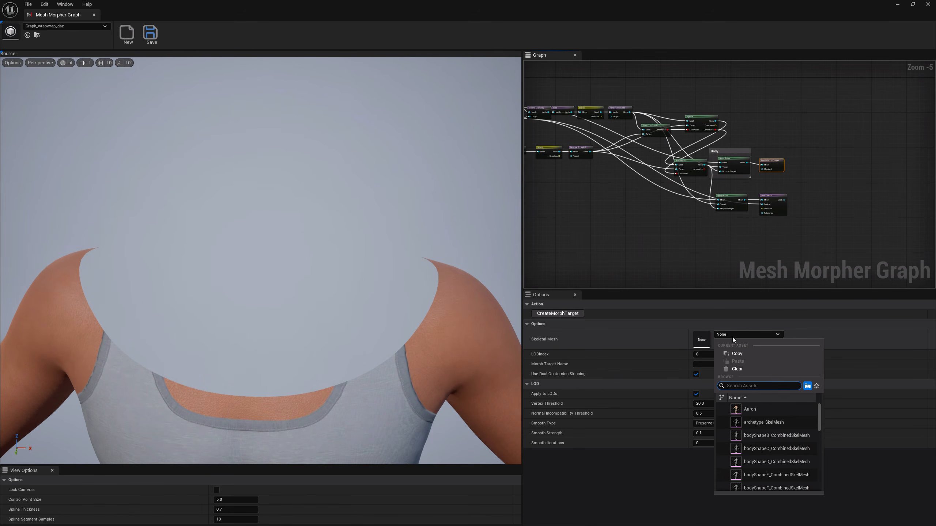
text(face)
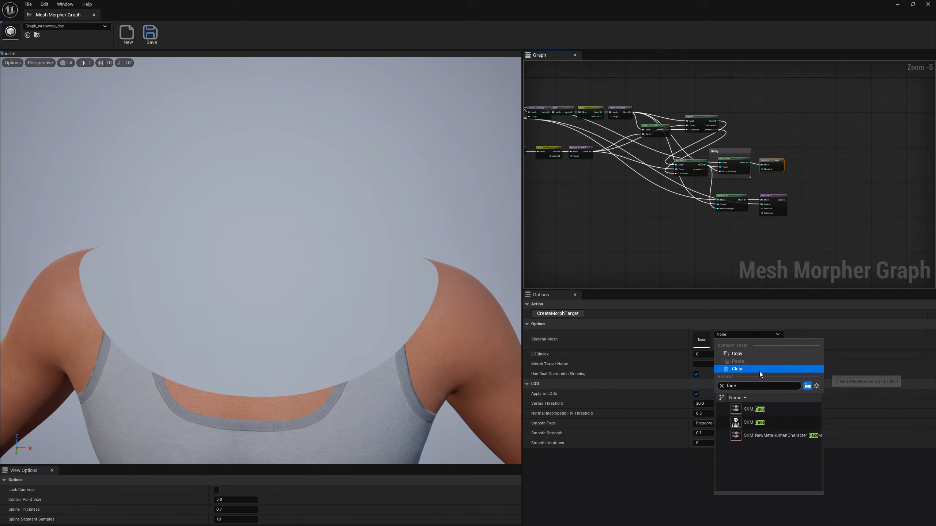
click(771, 439)
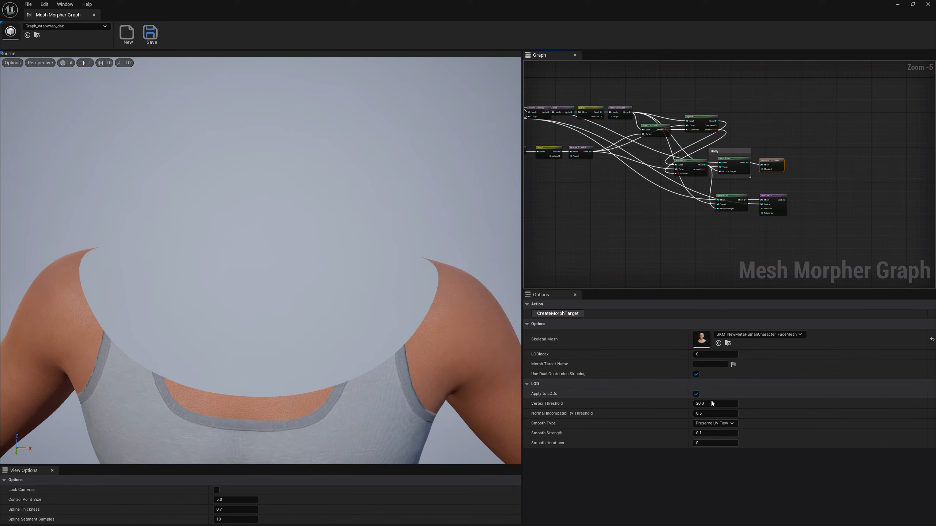
Step: Name the body's morph target Daz and try to create it
click(700, 364)
text(Daz)
key(Return)
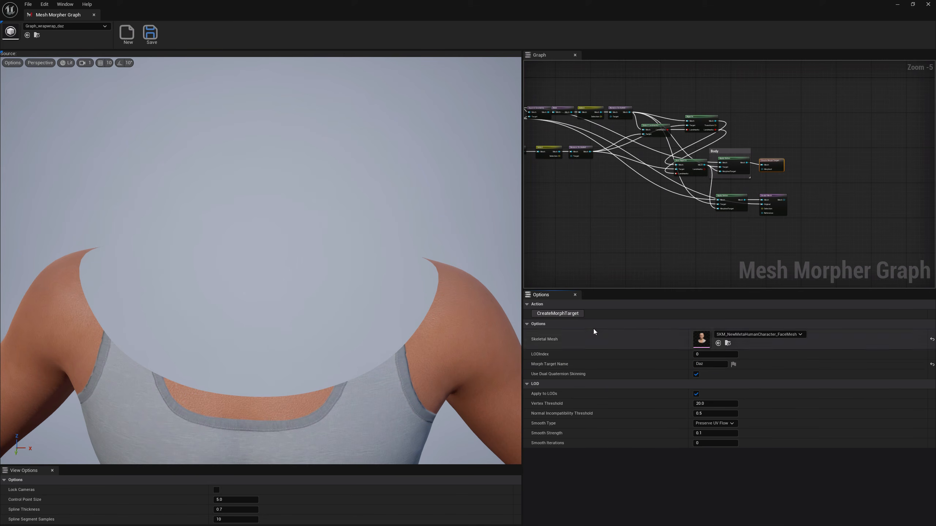
click(569, 313)
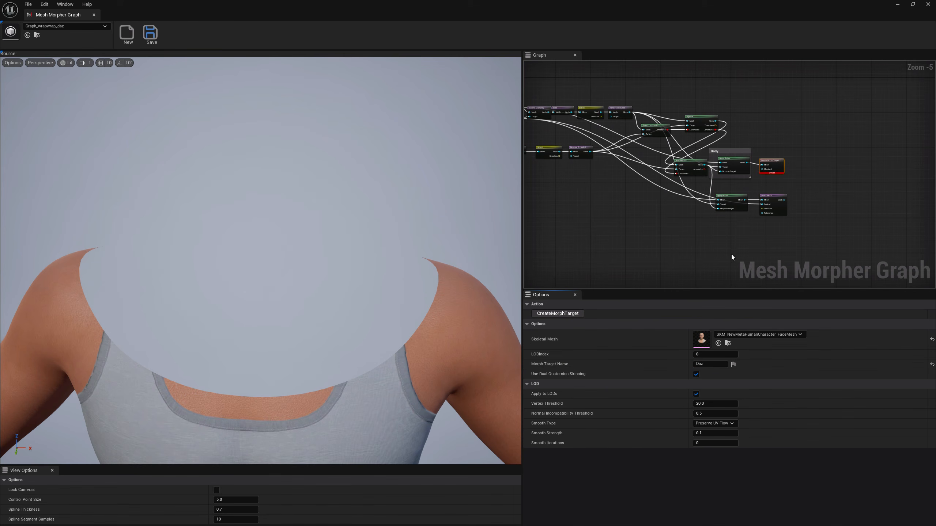
scroll(759, 180, up, 2)
scroll(852, 224, down, 2)
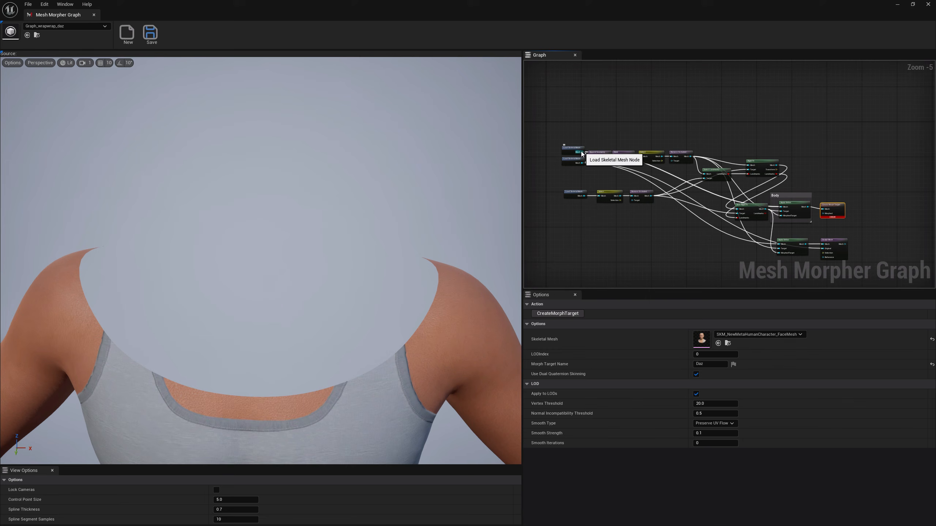
Step: Set the skeletal mesh of the body's Create Morph Target node to SKM_NewMetaHumanCharacter_BodyMesh
drag(582, 152, 696, 174)
click(582, 176)
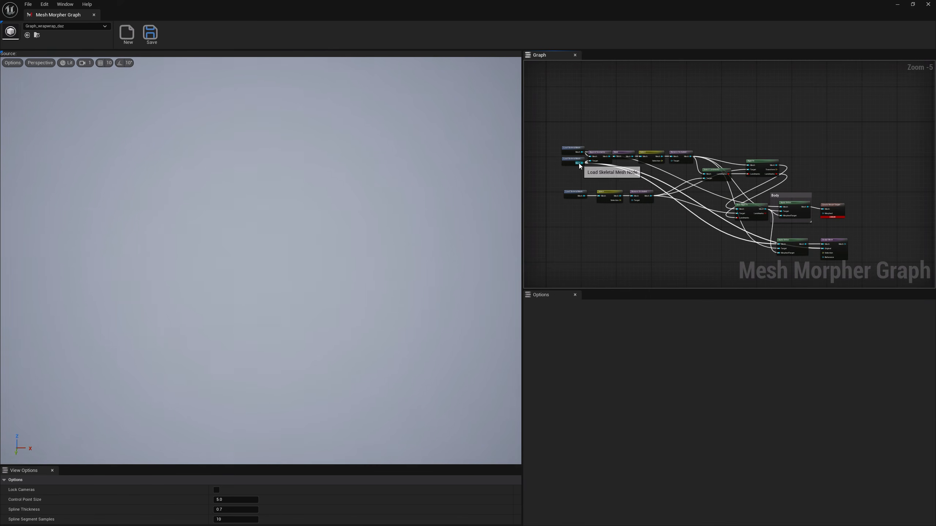
click(833, 207)
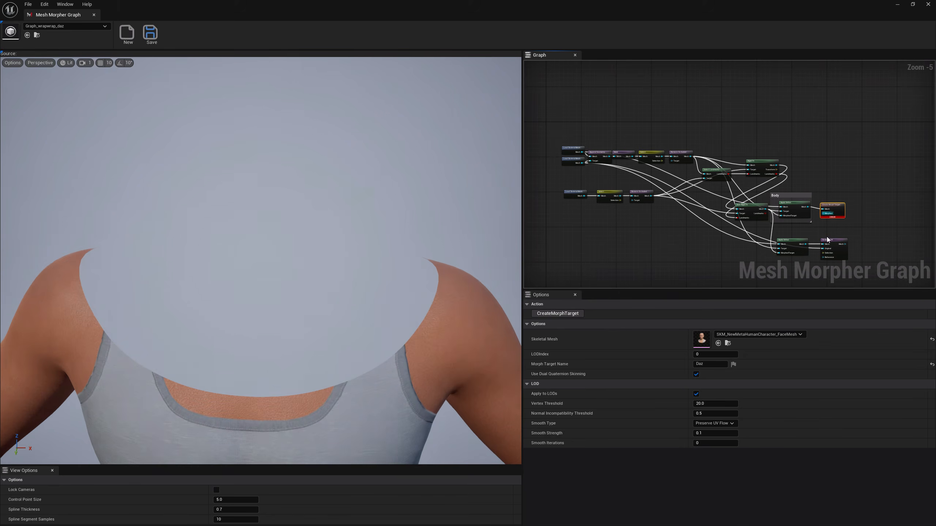
click(749, 335)
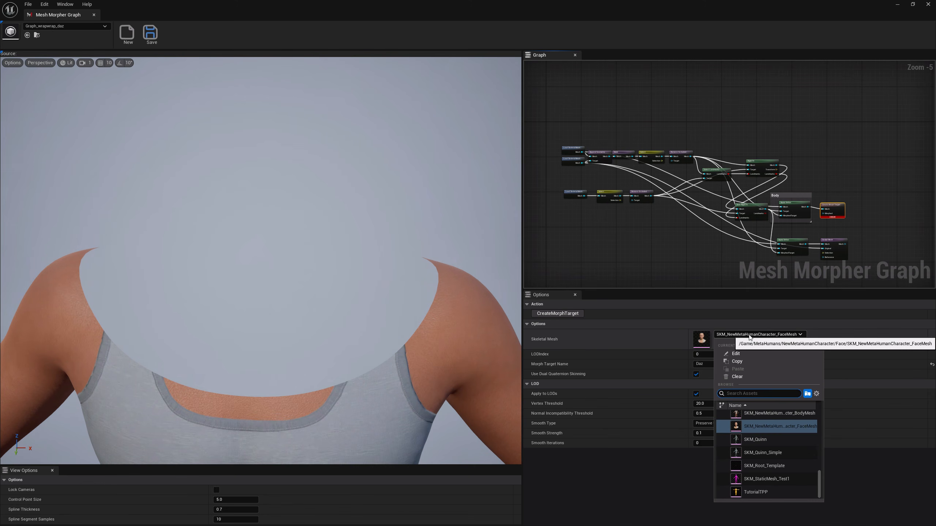
click(775, 414)
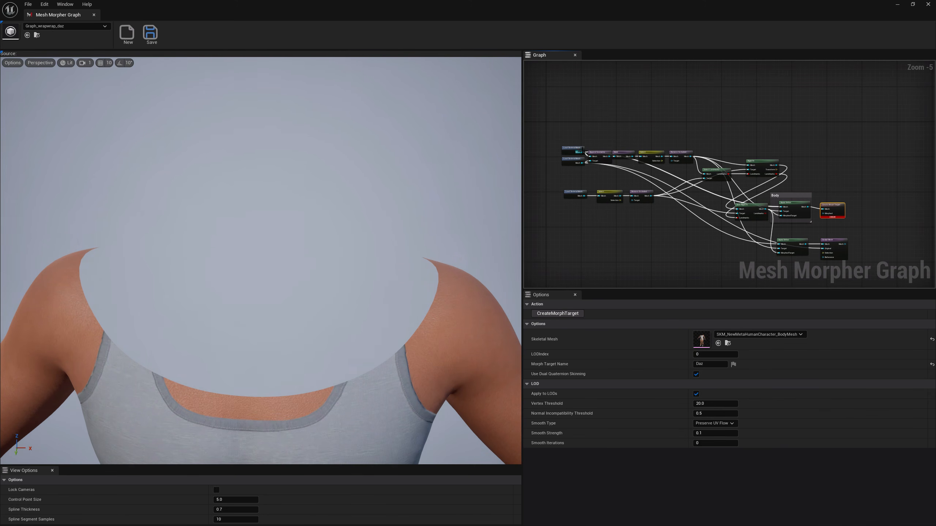
Step: Wire the body's loaded skeletal mesh into Mesh and its Apply Deltas result into Morphed, and create the body morph target
drag(581, 152, 809, 198)
scroll(843, 223, up, 2)
right_drag(794, 169, 884, 180)
scroll(662, 183, down, 1)
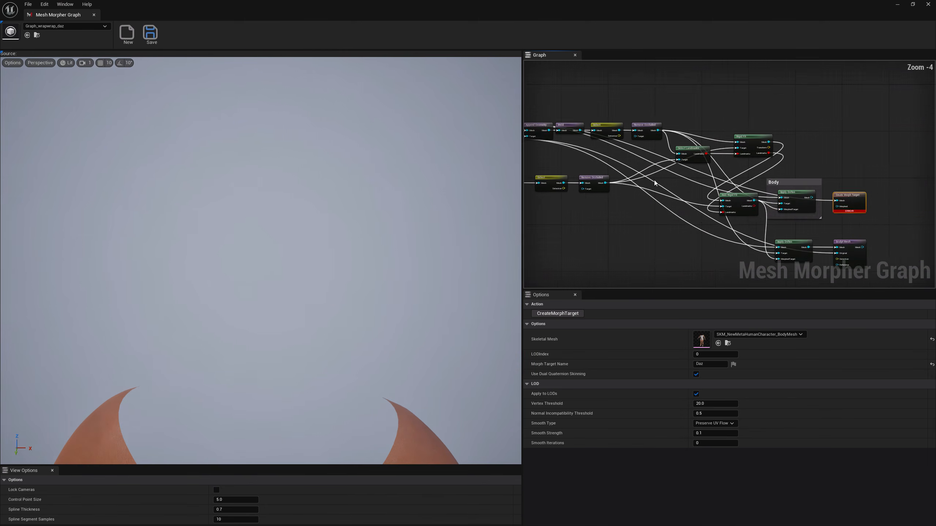
scroll(654, 180, down, 1)
scroll(780, 190, up, 2)
drag(765, 197, 810, 213)
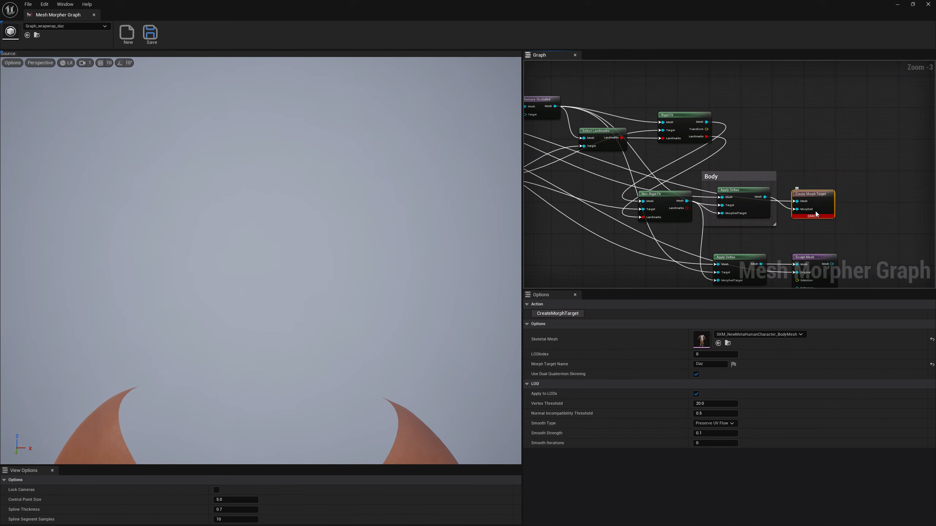
click(566, 315)
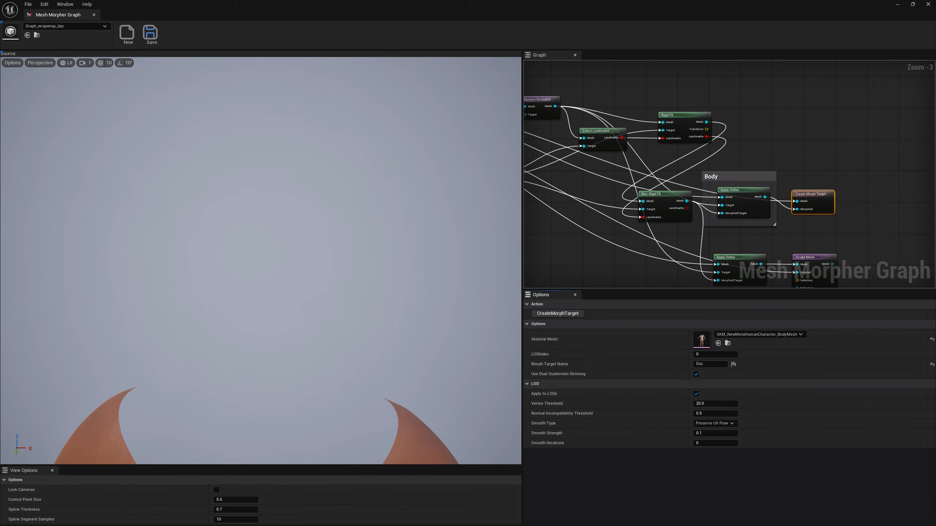
Step: Add a Create Morph Target node fed by the face's Load Skeletal Mesh node and connect Sculpt Mesh to its Morphed input
right_drag(806, 239, 786, 174)
scroll(793, 182, down, 2)
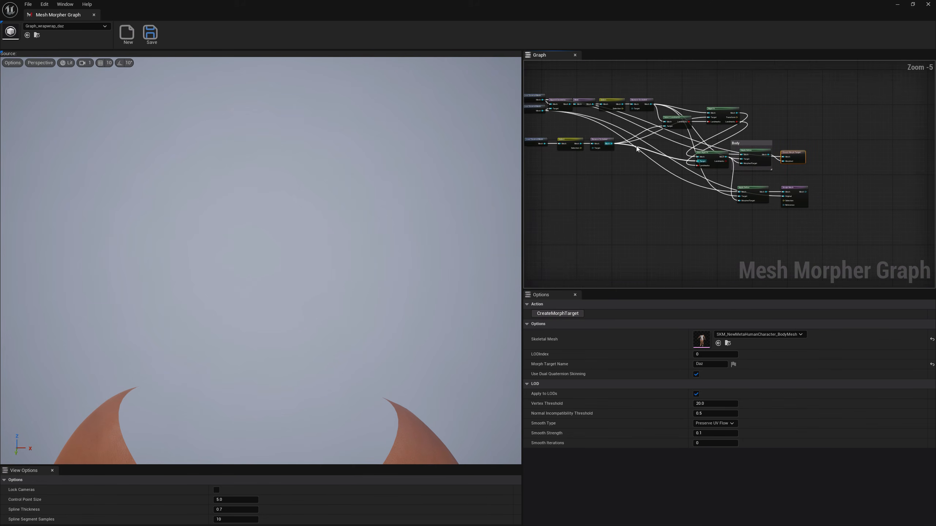
right_click(802, 210)
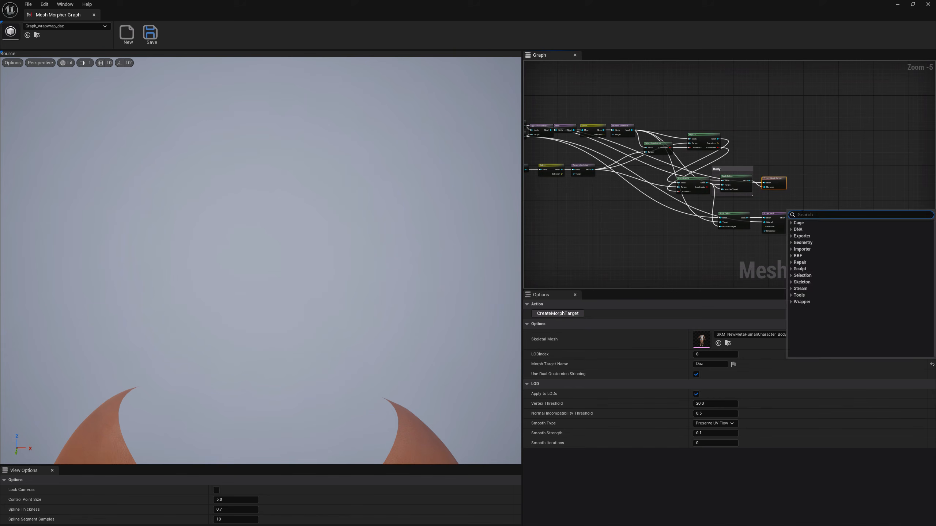
right_click(782, 193)
right_drag(554, 147, 593, 144)
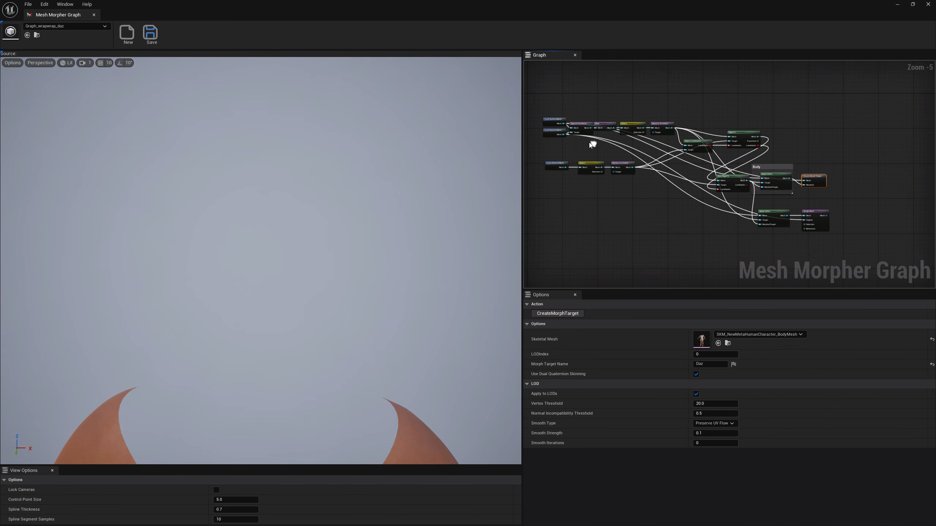
drag(562, 134, 850, 219)
text(cre)
click(869, 234)
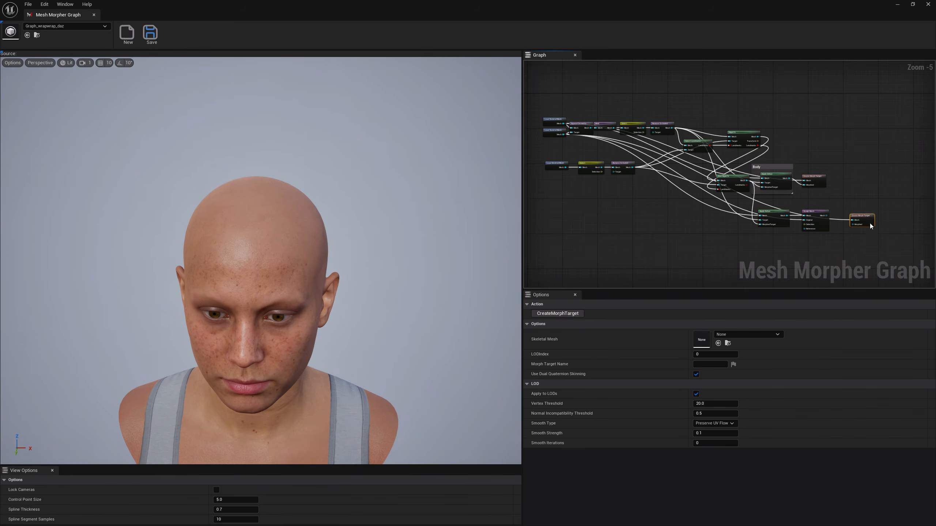
scroll(870, 223, up, 2)
mouse_move(787, 210)
mouse_down()
mouse_move(853, 229)
mouse_move(843, 193)
mouse_up()
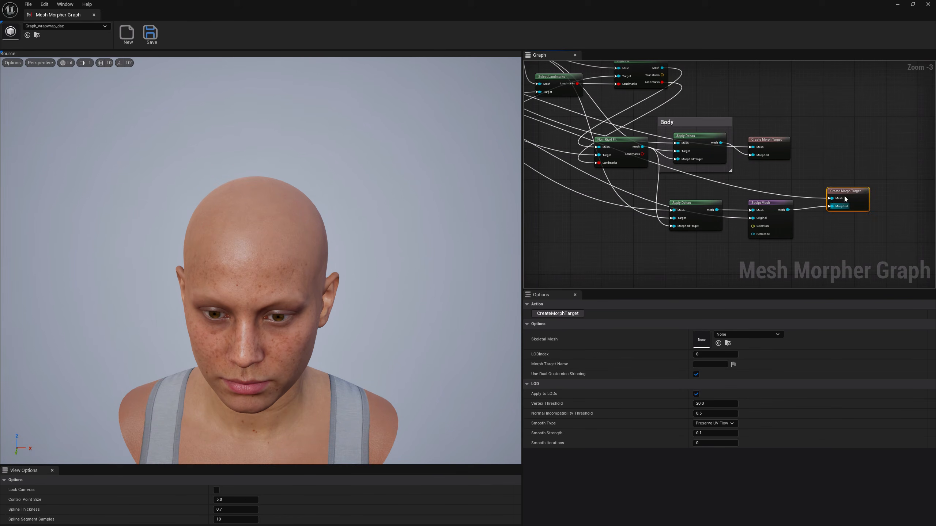
Step: Set the new node's skeletal mesh to SKM_NewMetaHumanCharacter_FaceMesh and its morph target name to Daz
click(743, 333)
text(face)
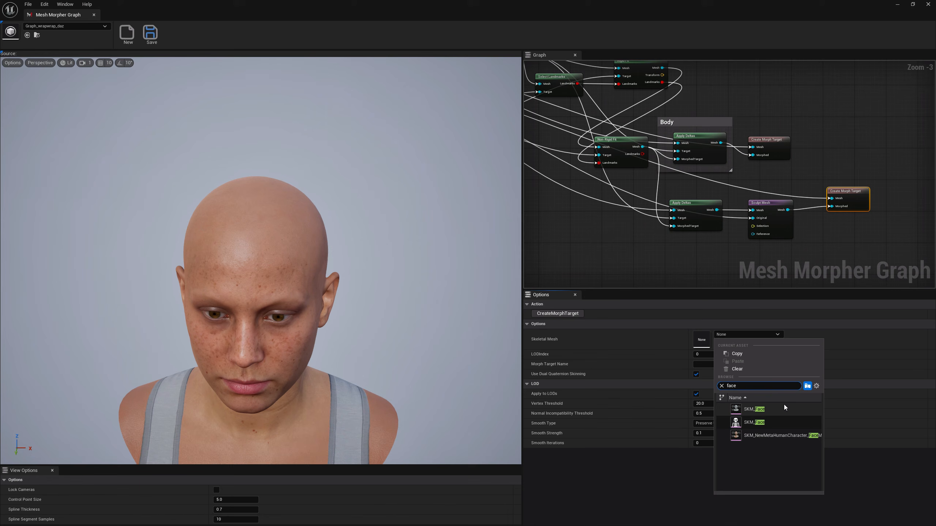
click(750, 438)
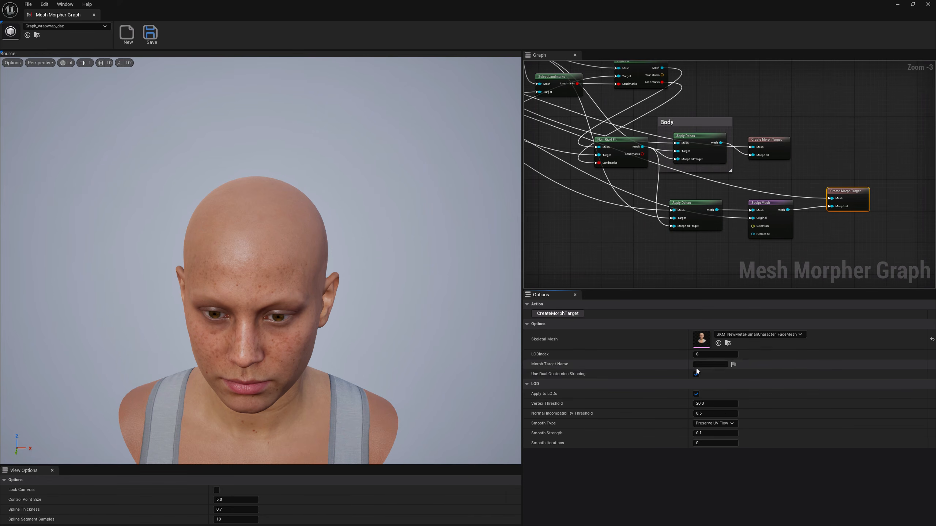
text(Daz)
key(Return)
Step: Widen the Body comment around its Create Morph Target node and enclose the head's three nodes in a comment named Face
drag(857, 197, 853, 205)
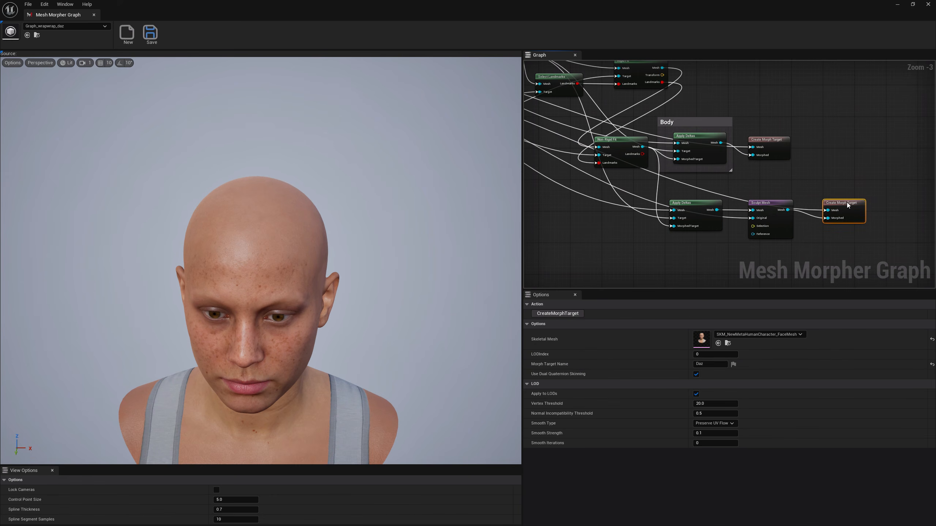
drag(730, 132, 806, 133)
drag(654, 193, 869, 263)
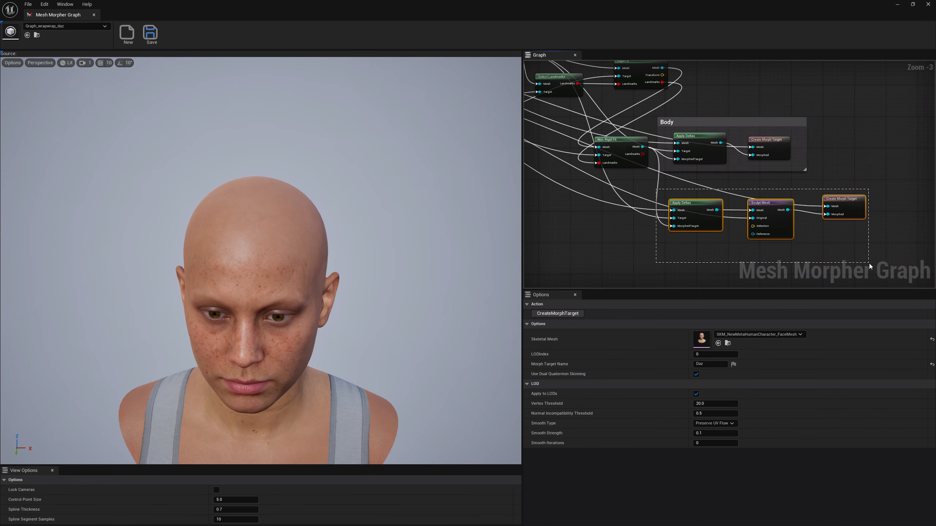
text(c)
text(Face)
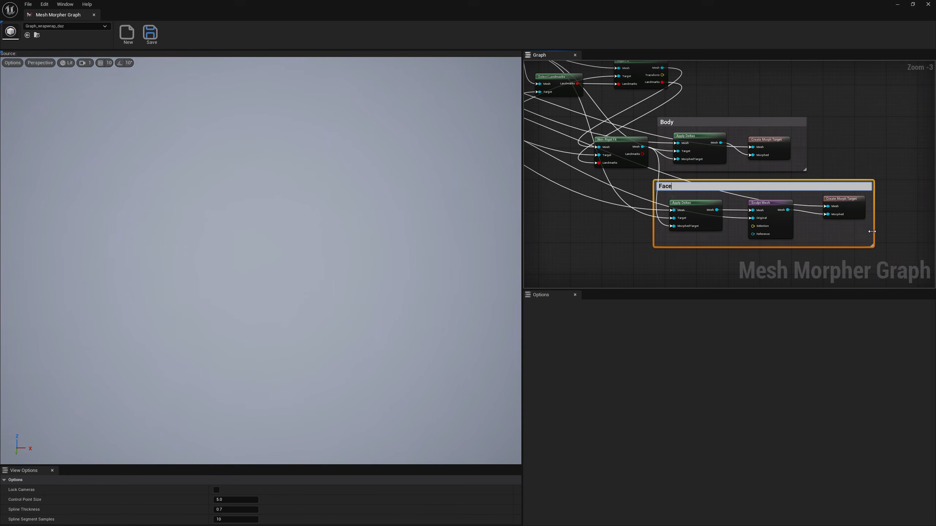
key(Return)
Step: Create the face's Daz morph target and preview it at weight 1.0 in the SKM_NewMetaHumanCharacter_FaceMesh editor
click(844, 204)
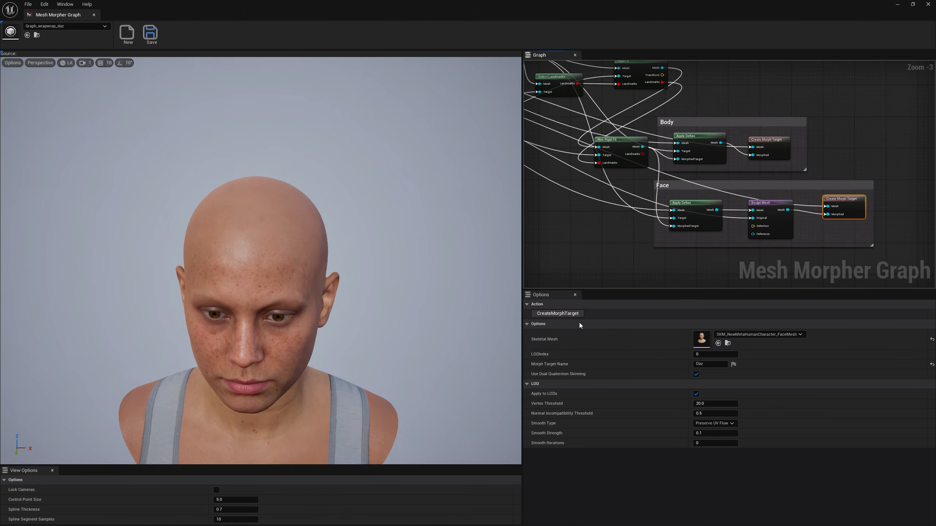
click(568, 316)
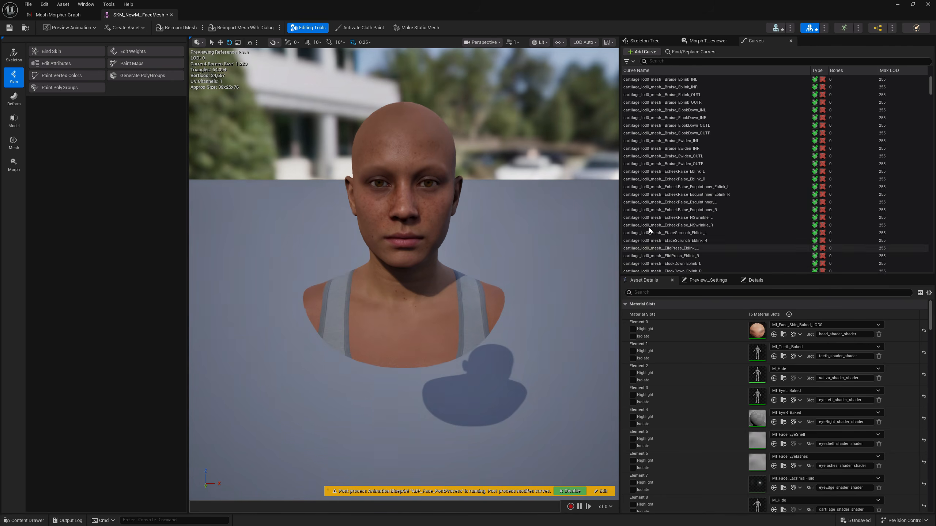
drag(929, 85, 929, 249)
click(706, 41)
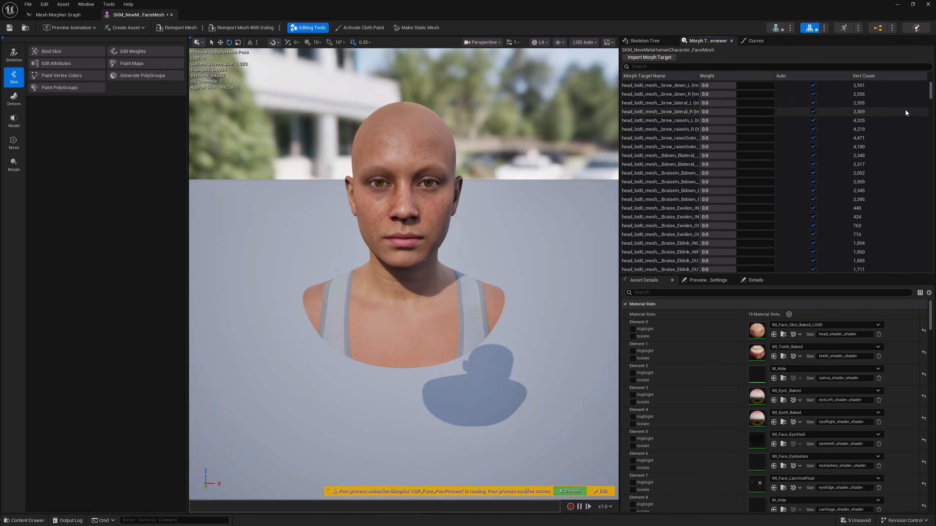
drag(706, 268, 773, 268)
Step: Inspect the face mesh with the Daz morph applied from different distances and angles
scroll(404, 272, down, 10)
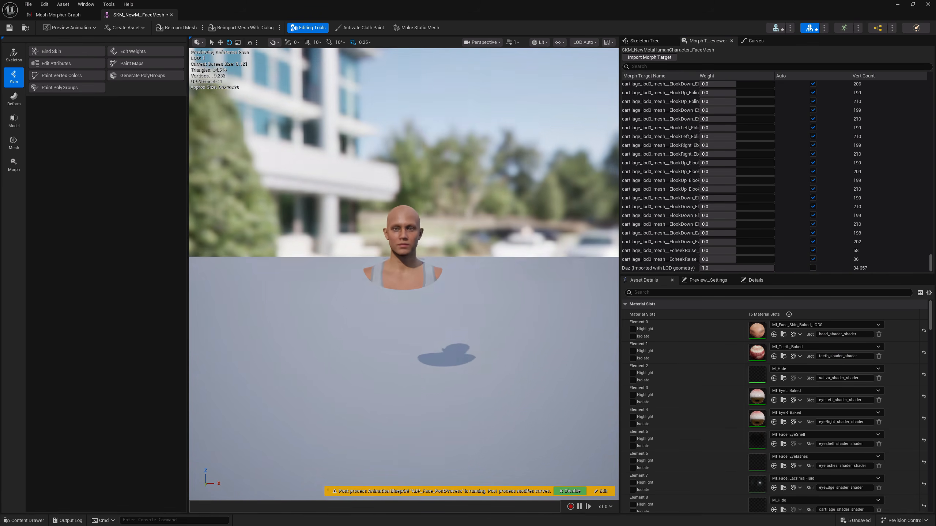
scroll(404, 273, up, 6)
alt+drag(404, 273, 332, 258)
key(a)
right_drag(404, 272, 527, 266)
key(w)
key(s)
key(w)
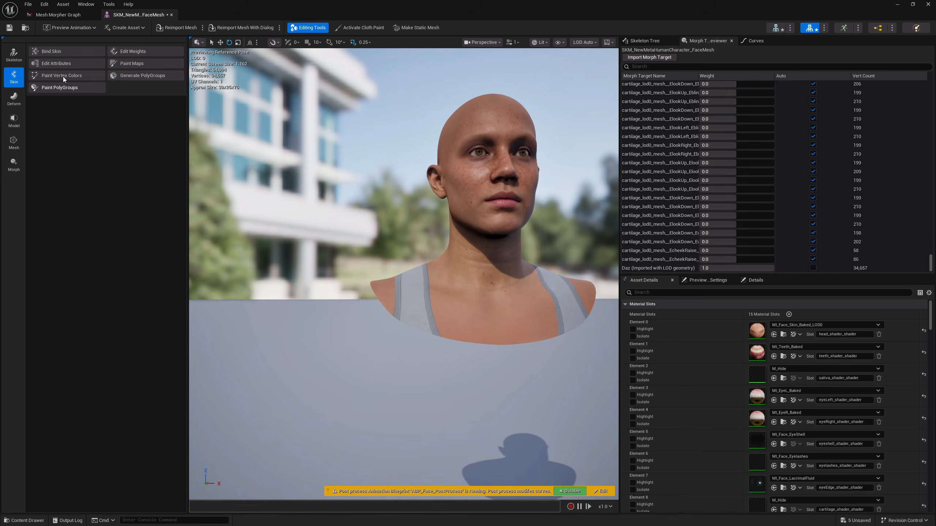
Step: Open SKM_NewMetaHumanCharacter_BodyMesh from the body's Create Morph Target node and preview its Daz morph at weight 1.0
click(57, 15)
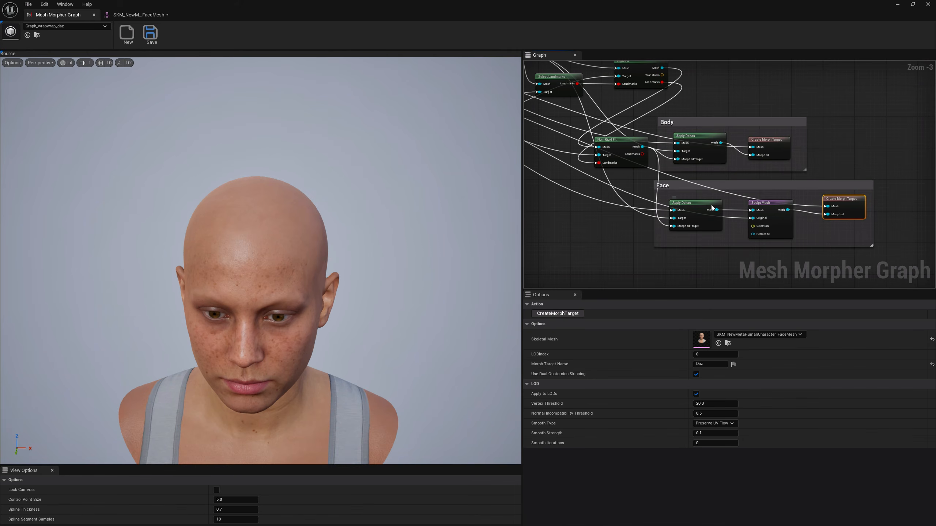
click(714, 207)
click(769, 141)
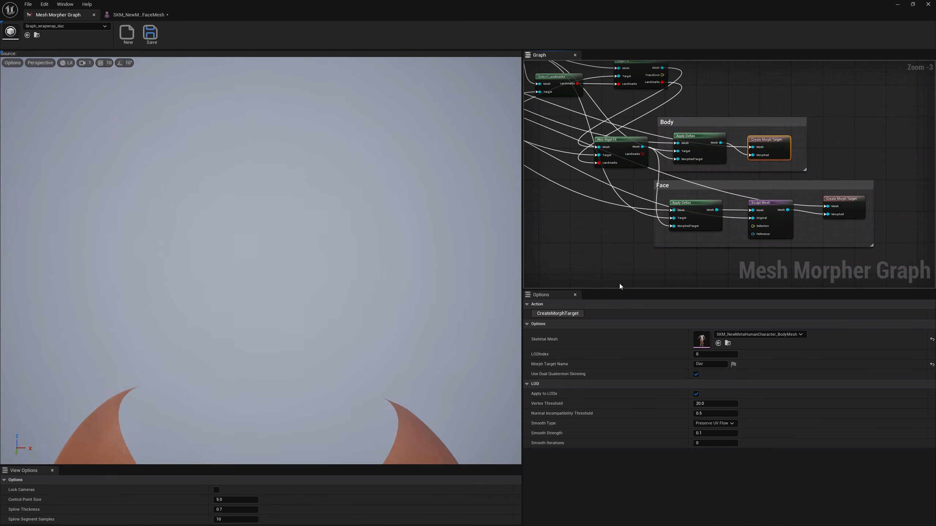
double_click(714, 337)
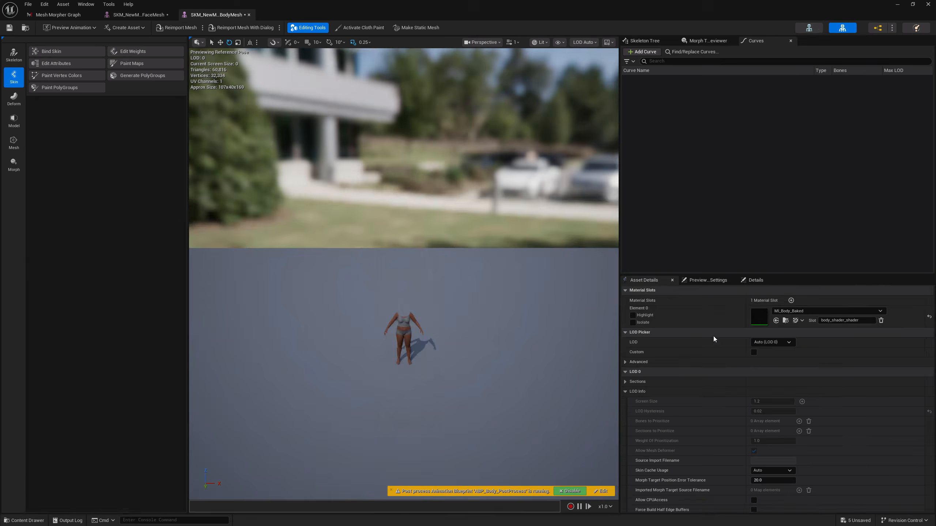
click(710, 42)
drag(736, 87, 777, 87)
Step: Inspect the body mesh with the Daz morph applied from the side and at closer range
right_drag(486, 215, 247, 190)
key(d)
key(w)
key(s)
key(w)
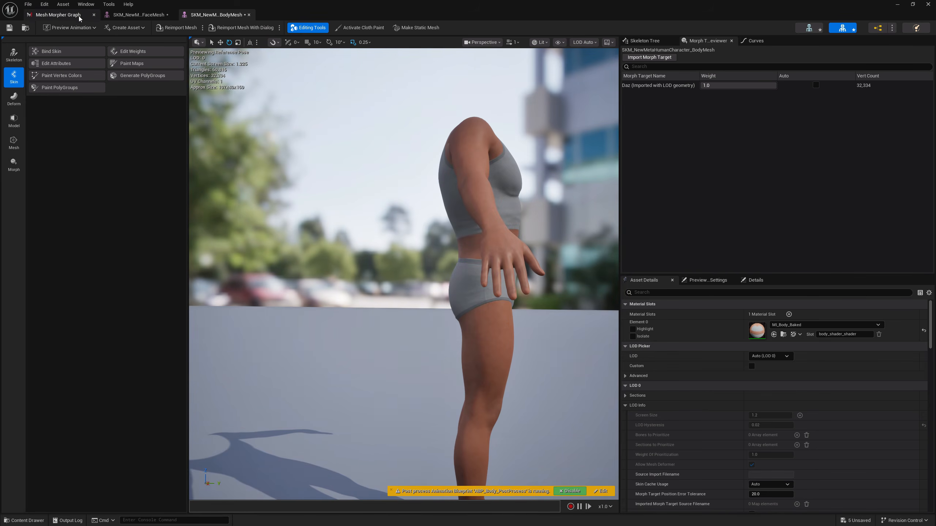
Step: Return to the Mesh Morpher Graph and review the node network, including the options of the Weld node
click(79, 14)
scroll(538, 189, up, 2)
scroll(704, 206, down, 4)
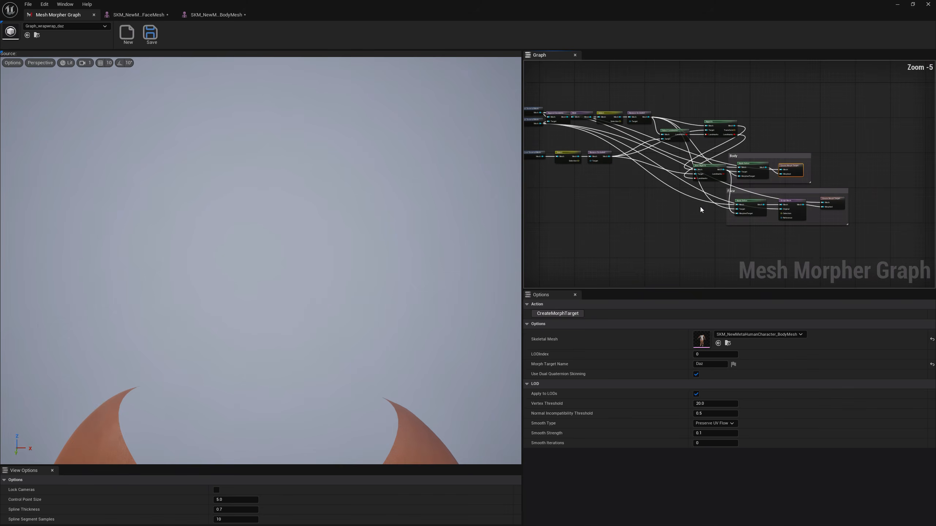
right_drag(701, 207, 674, 231)
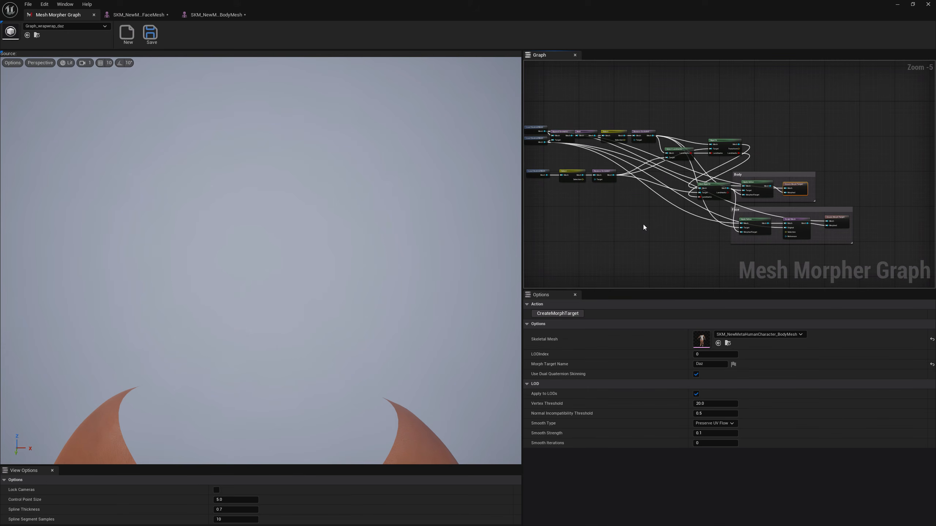
right_drag(644, 224, 658, 226)
scroll(665, 221, up, 2)
scroll(665, 221, down, 1)
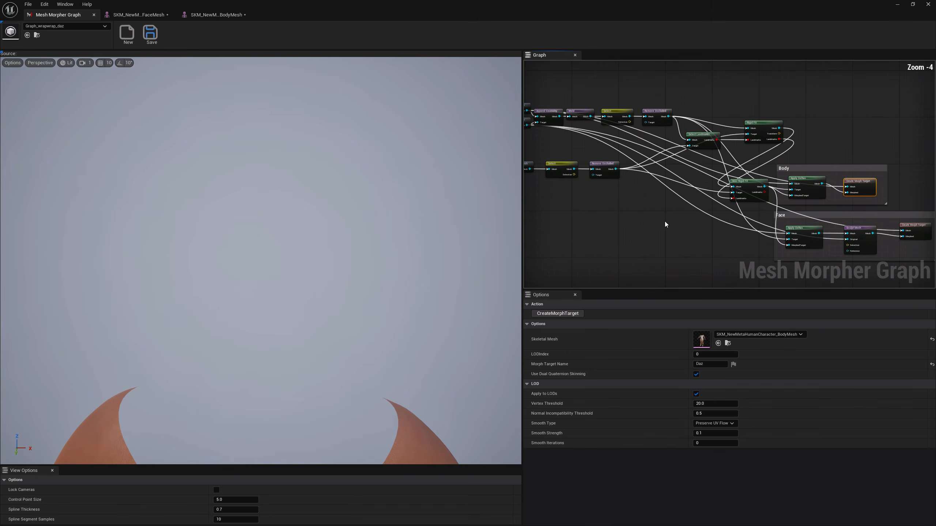
click(583, 114)
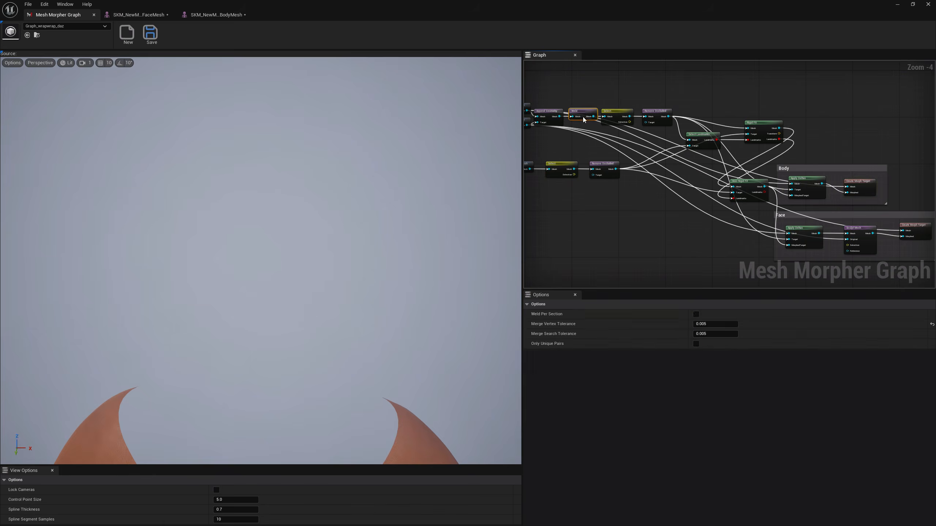